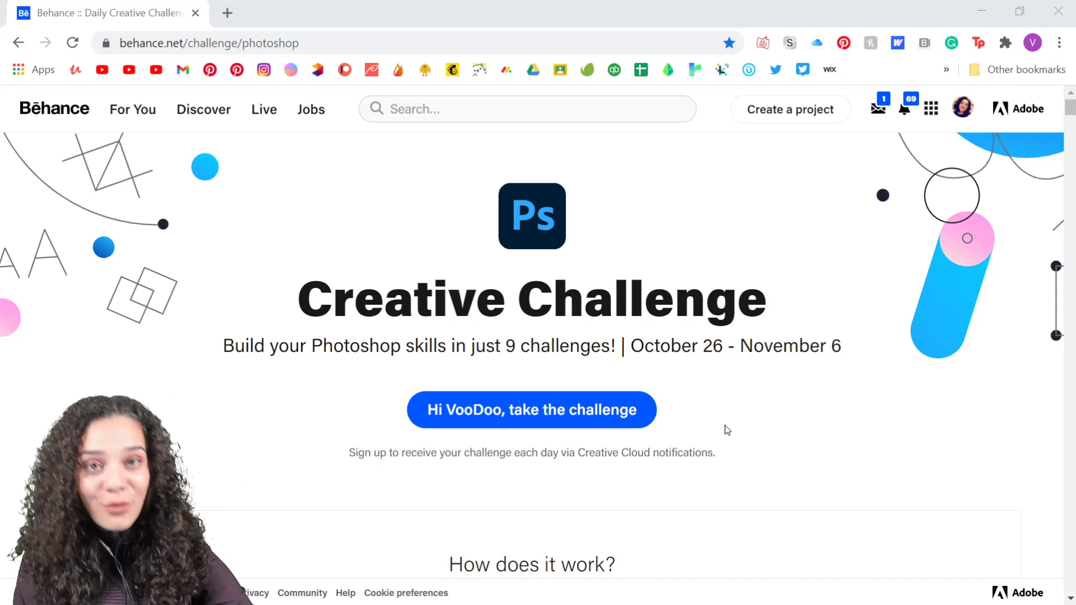
Look through the Photoshop Creative Challenge page, including how it works and the Inspiration Board challenge card.
scroll(568, 520, "down", 8)
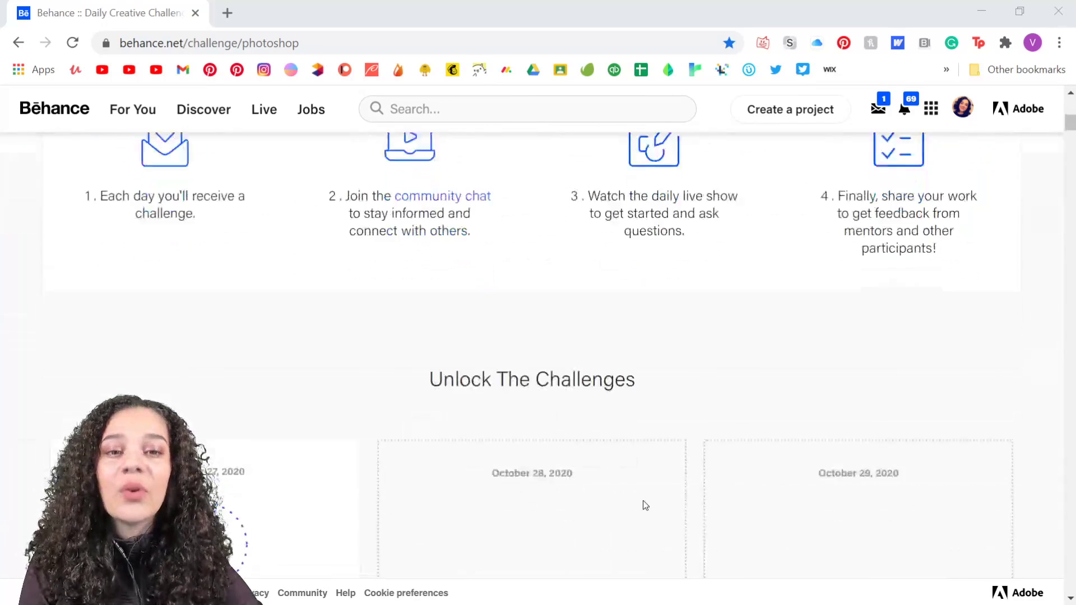
scroll(641, 504, "up", 2)
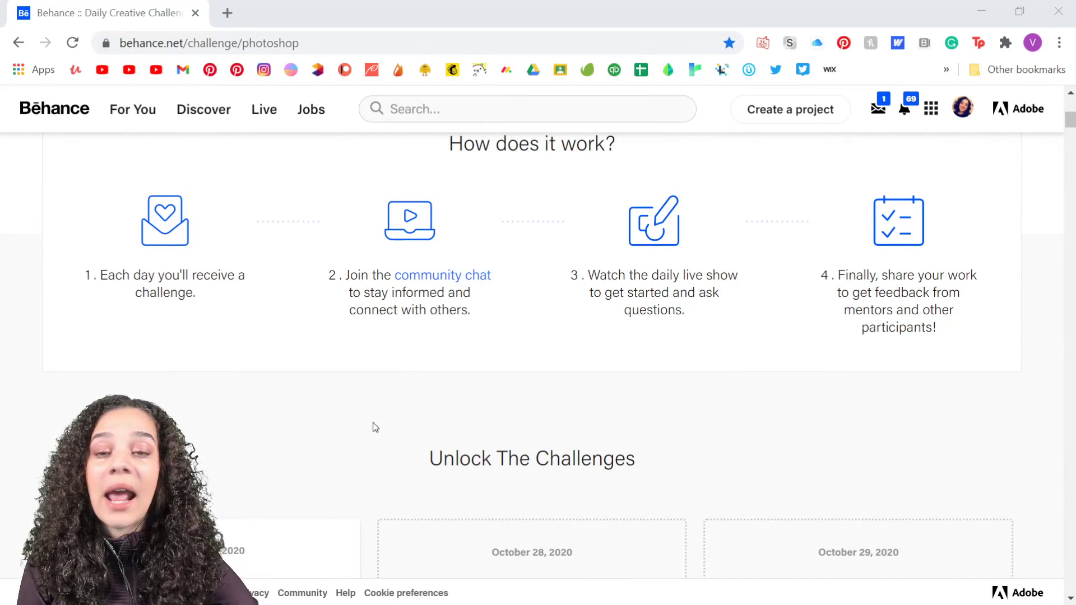
scroll(461, 458, "down", 9)
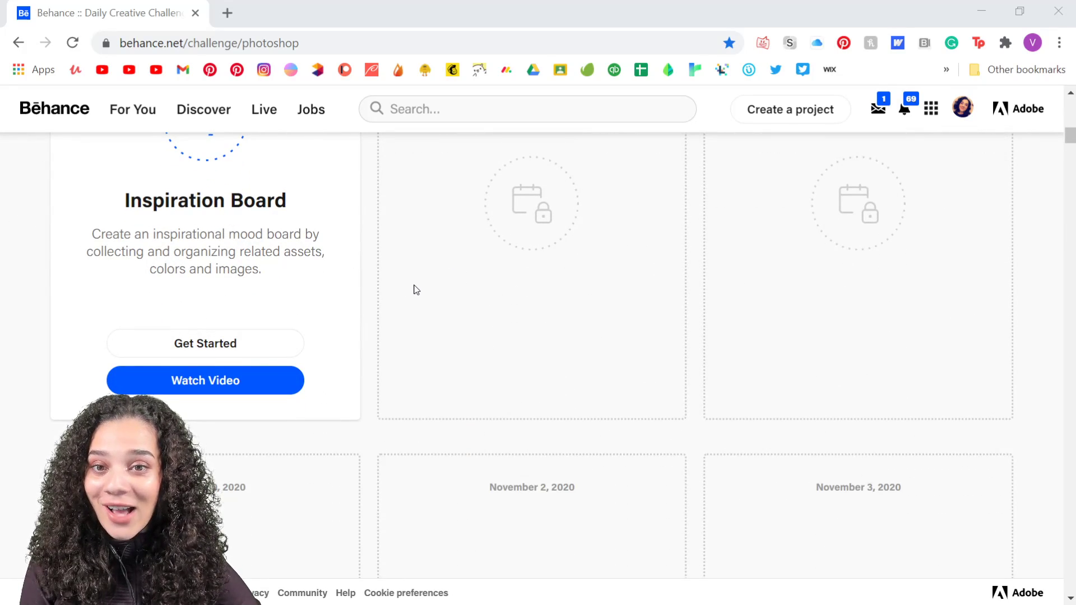
scroll(413, 288, "up", 3)
scroll(250, 372, "down", 3)
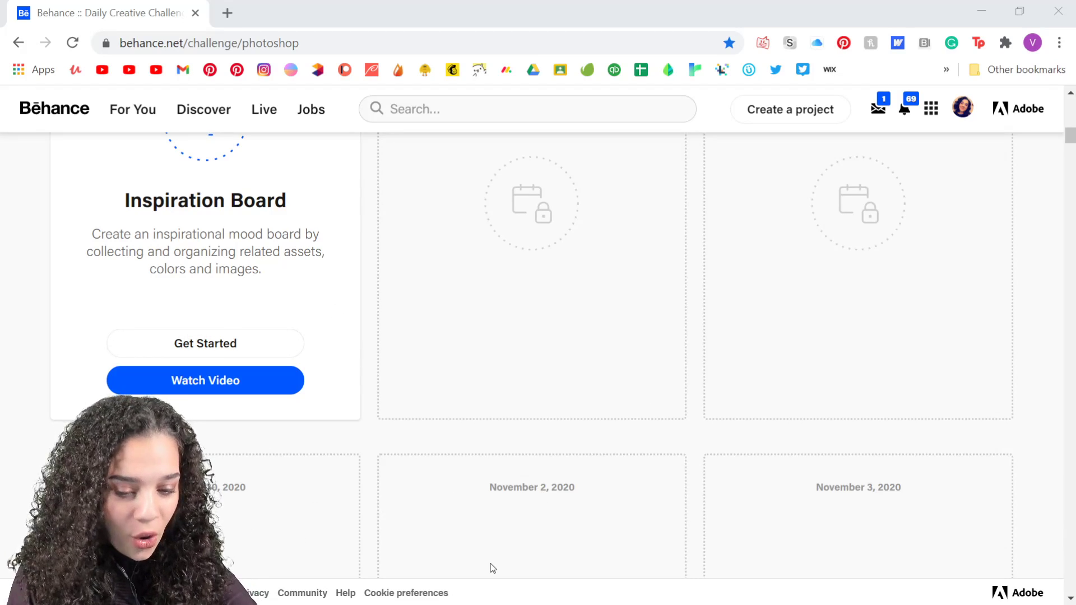
scroll(856, 329, "down", 3)
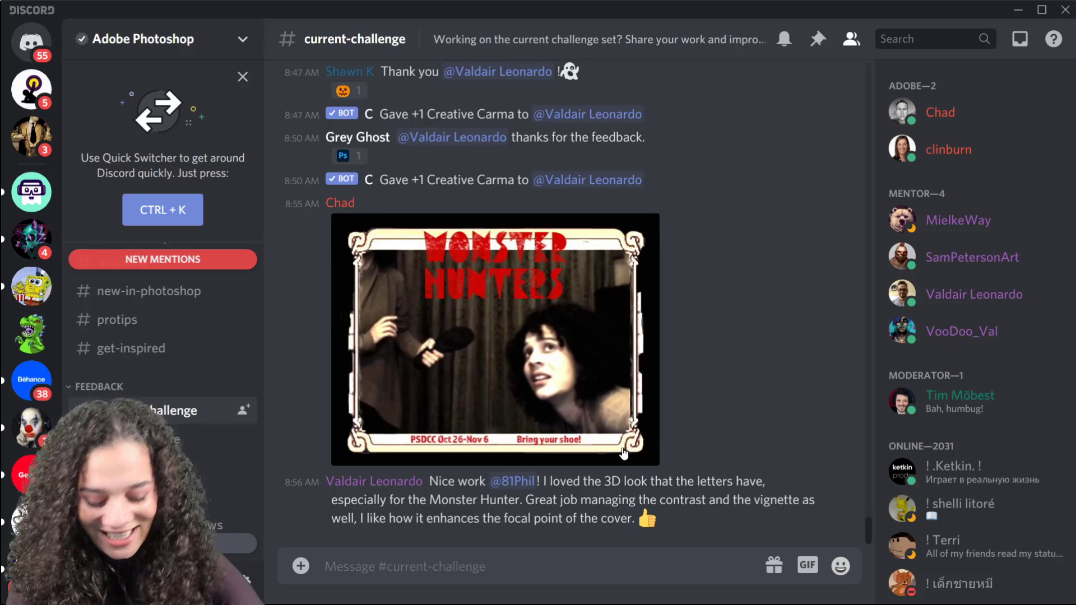
Browse the cover submissions in Discord's current-challenge channel and view the smoky "Ps DCC" cover enlarged.
scroll(557, 455, "up", 15)
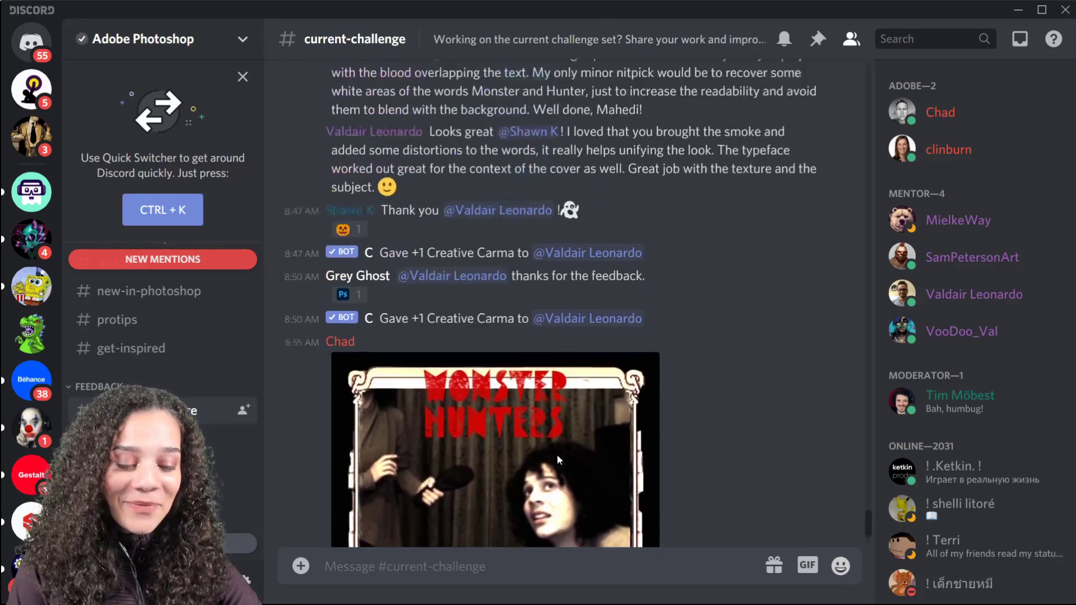
scroll(549, 445, "up", 5)
scroll(542, 452, "down", 20)
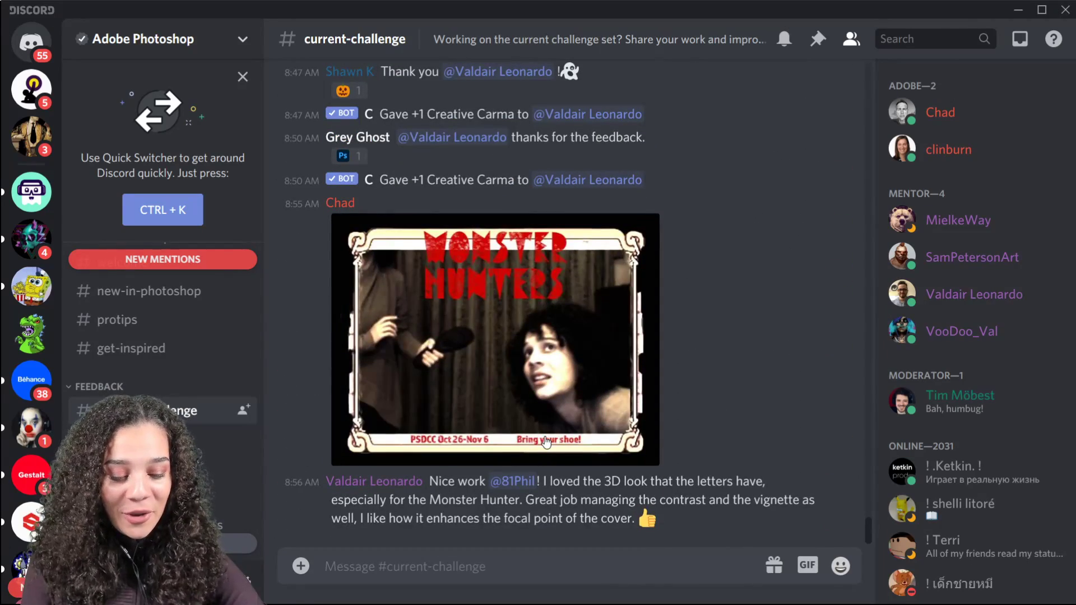
scroll(546, 441, "up", 10)
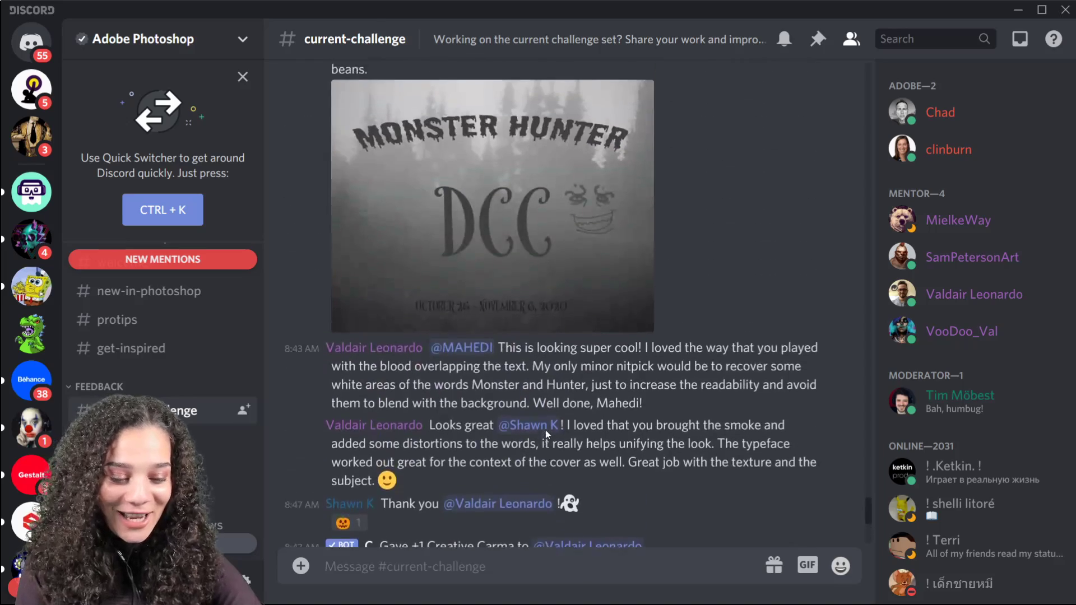
scroll(515, 449, "up", 9)
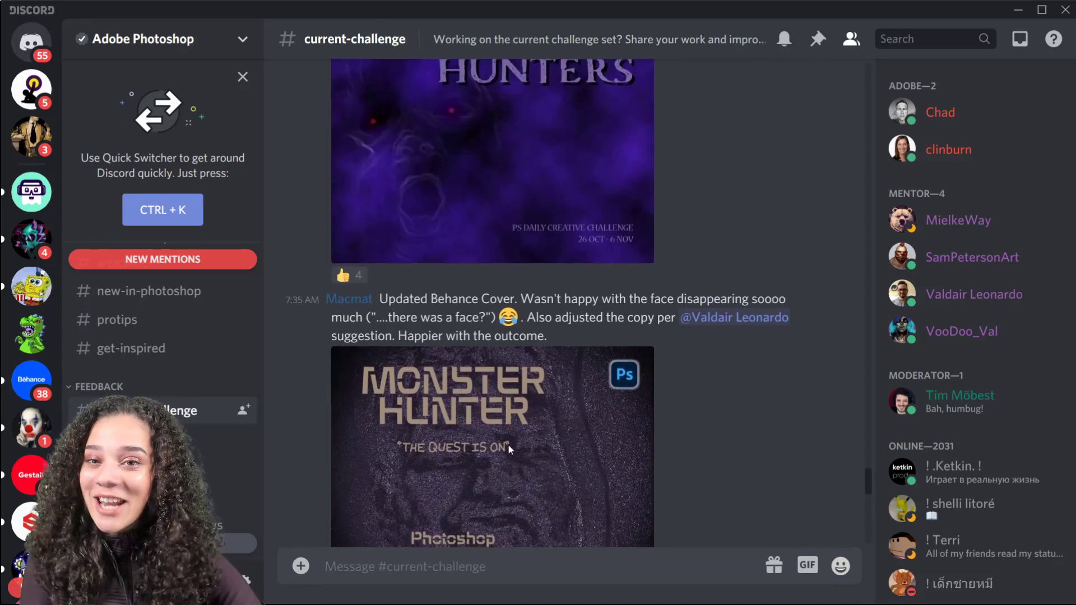
scroll(512, 442, "up", 3)
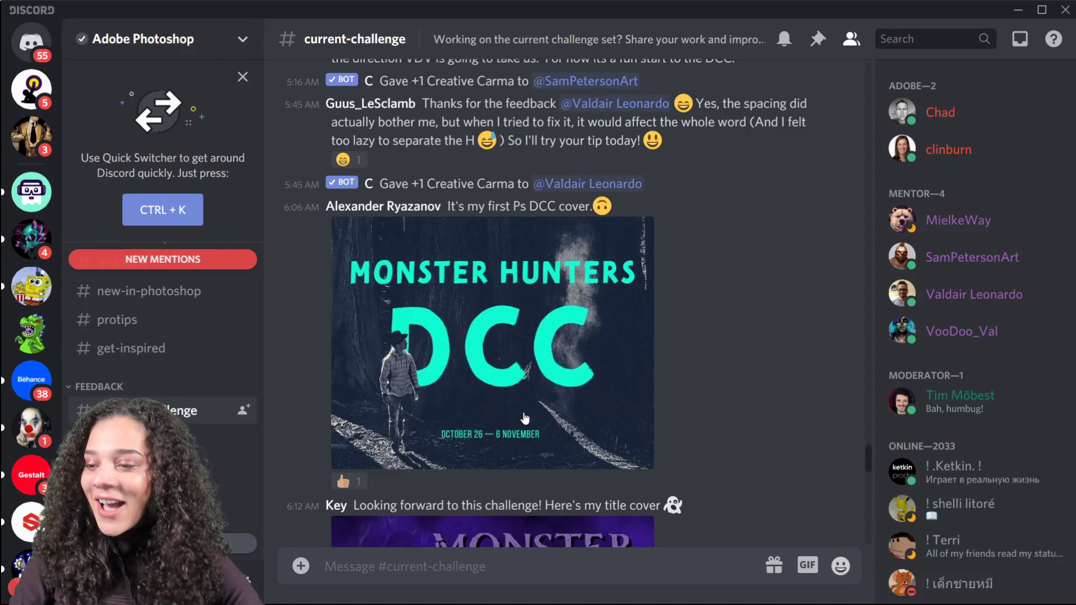
scroll(524, 357, "up", 15)
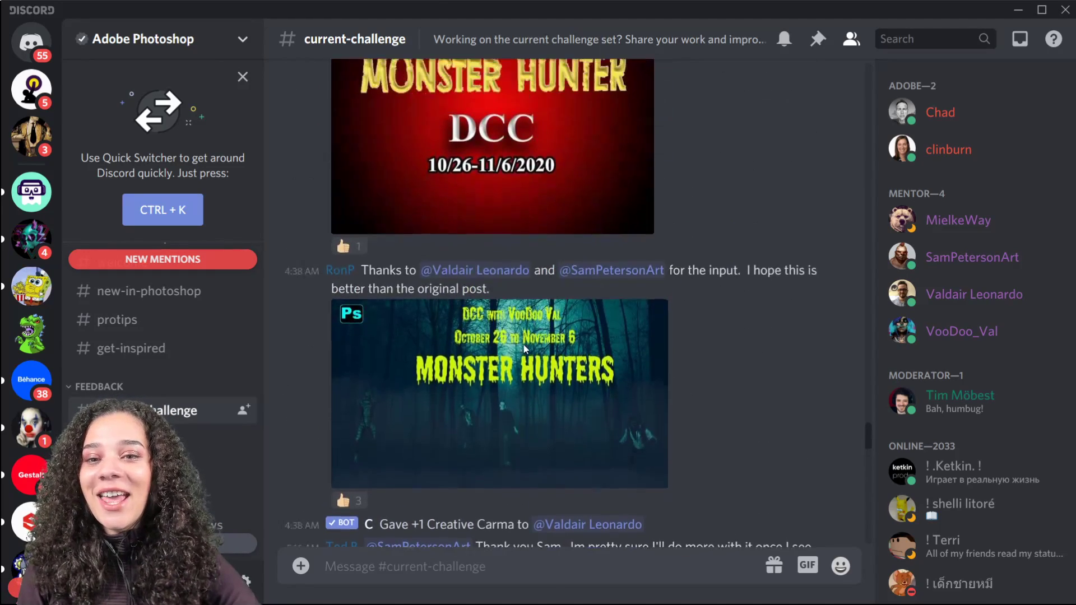
scroll(517, 350, "down", 3)
left_click(569, 247)
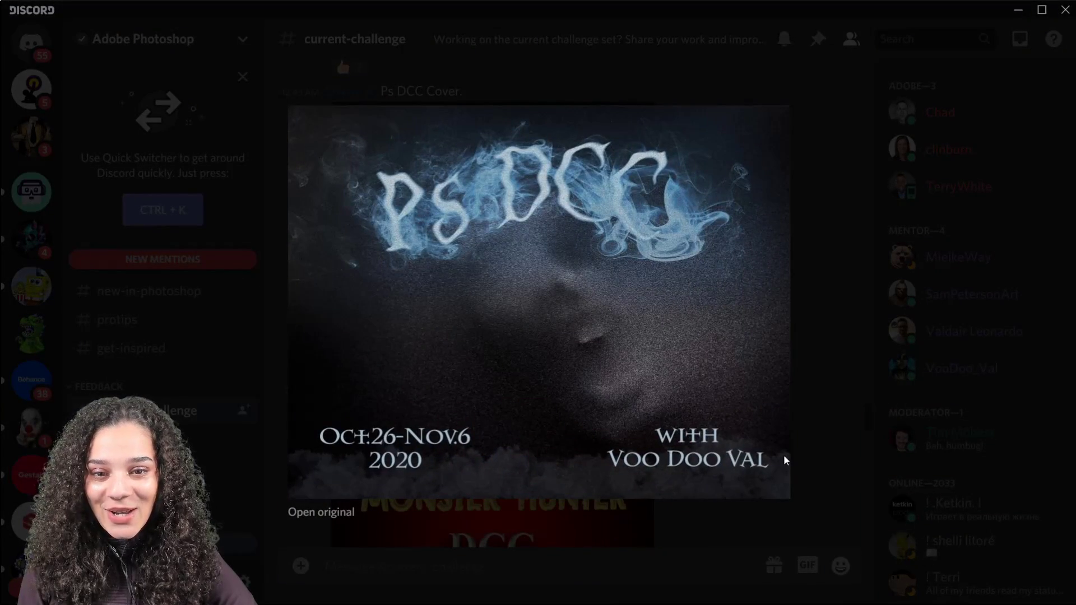
left_click(826, 340)
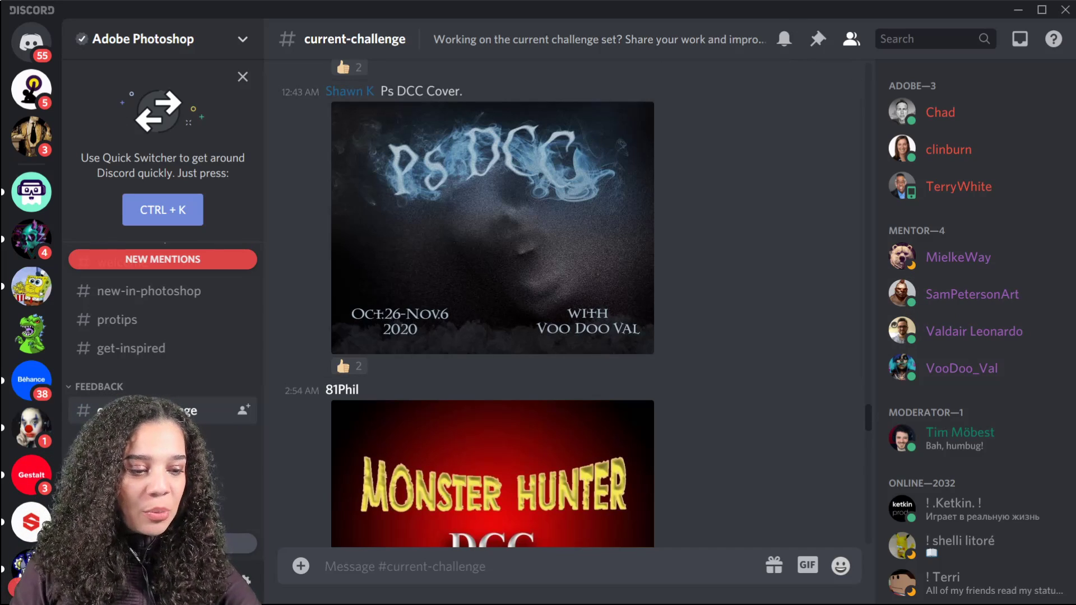
Switch from Discord to Photoshop and collapse the layers of the Images artboard.
left_click(1018, 11)
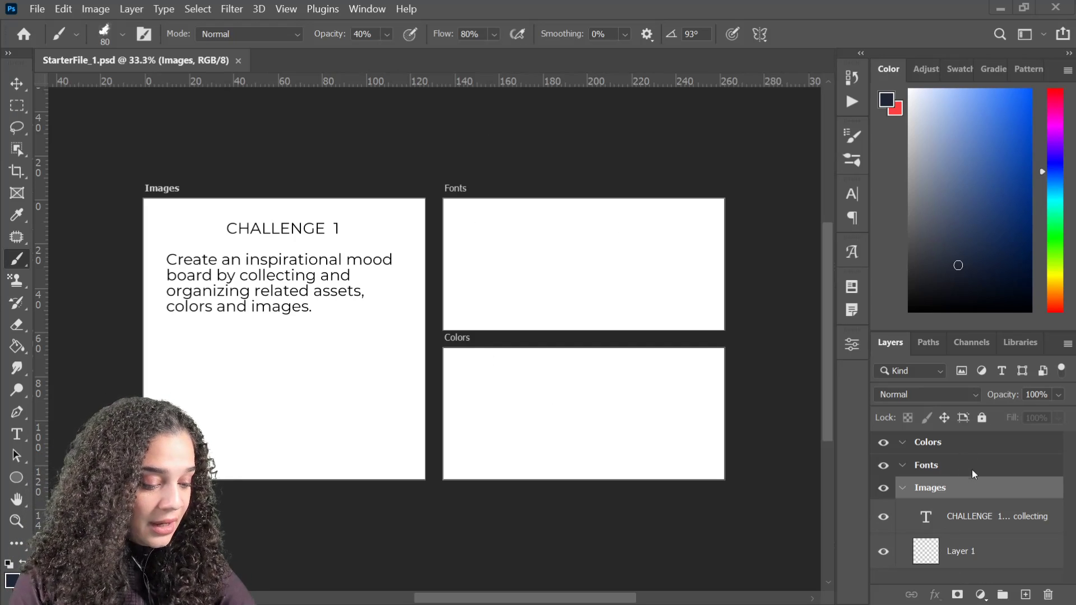
left_click(902, 489)
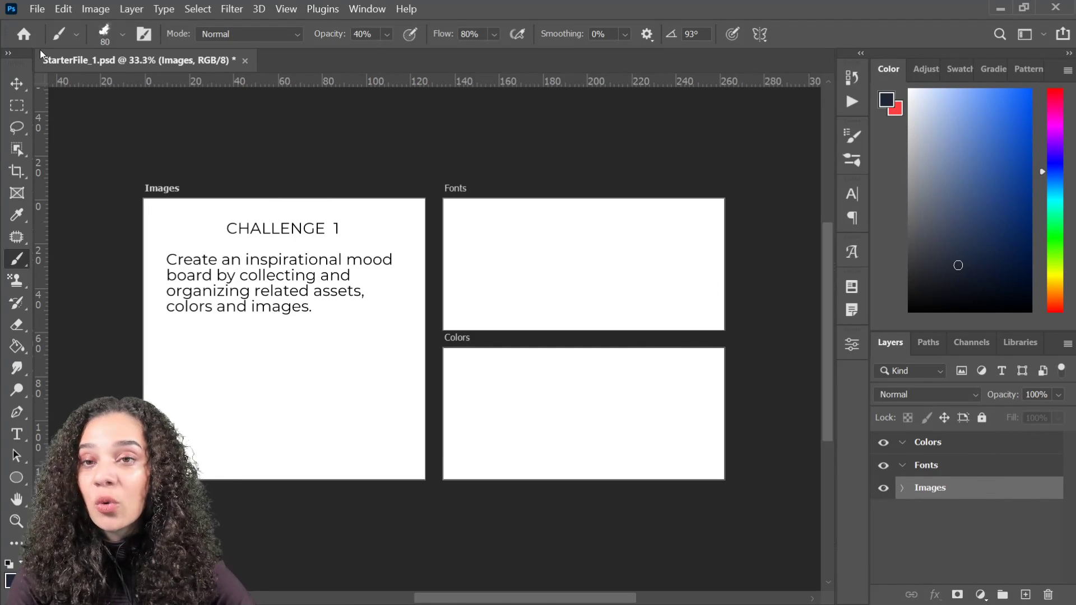
With the Artboard tool, add a 127 mm square artboard below Images and another one beside the new artboard.
left_click(15, 85)
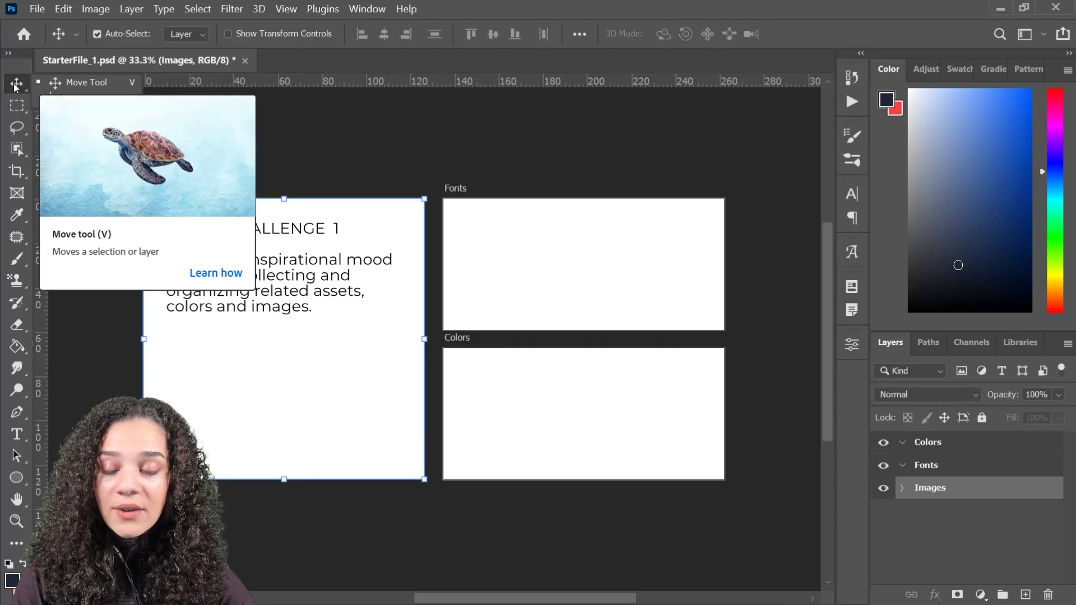
left_click(88, 100)
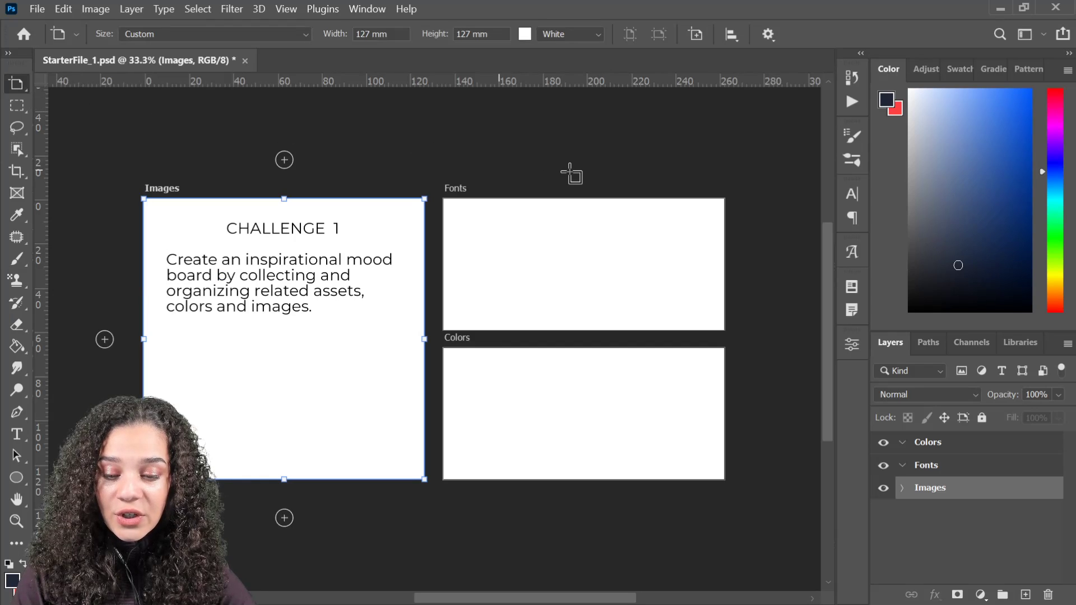
left_click(284, 518)
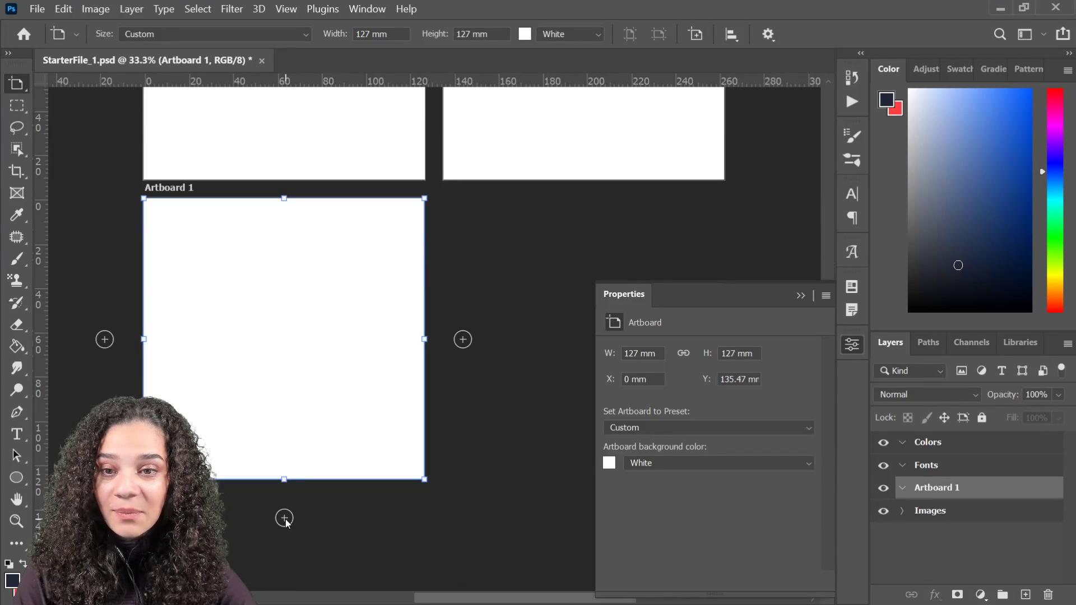
left_click(463, 340)
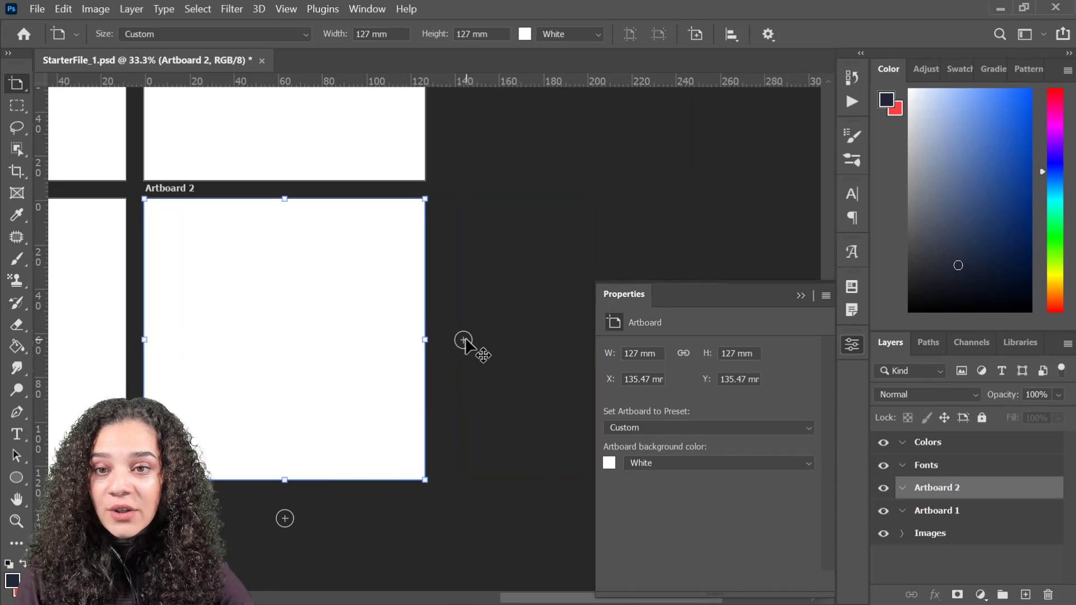
Undo both added artboards, bring the original artboards back into view and hide the artboard properties.
key("ctrl+z")
key("ctrl+z")
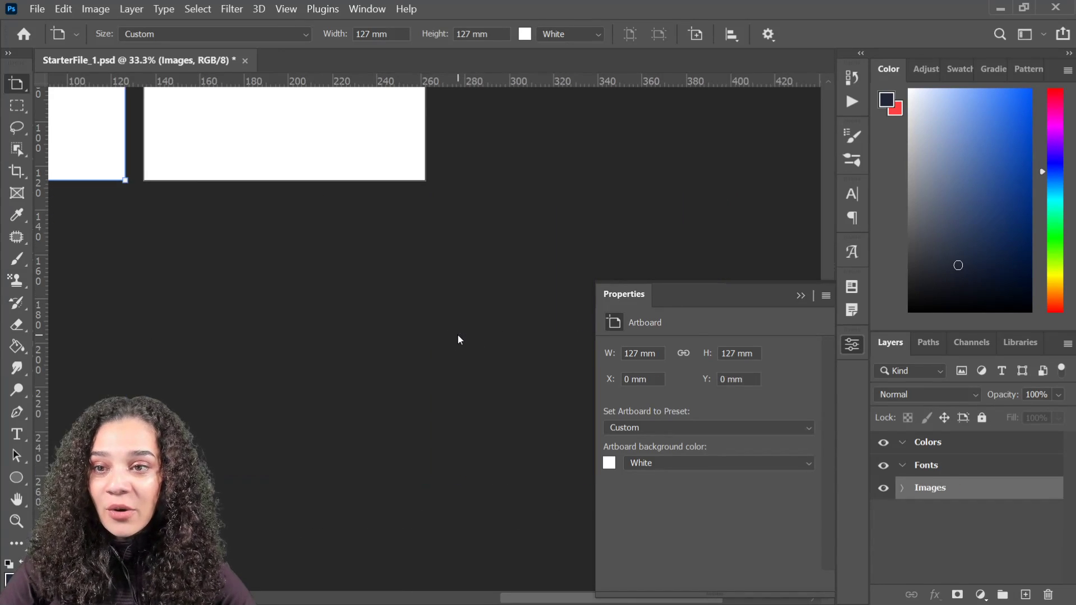
left_click_drag(355, 293, 604, 517)
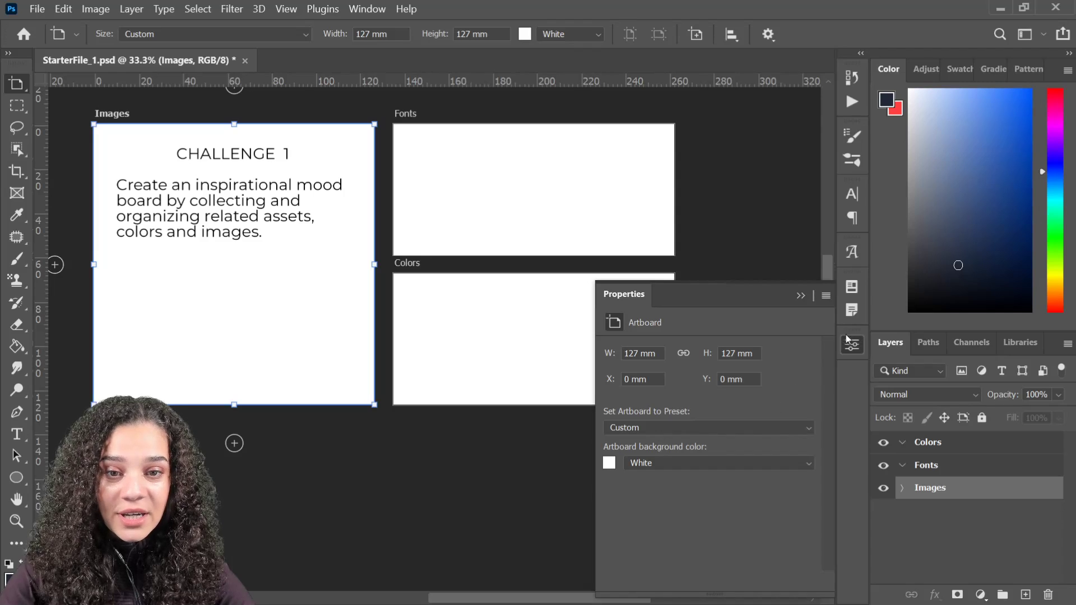
left_click(856, 350)
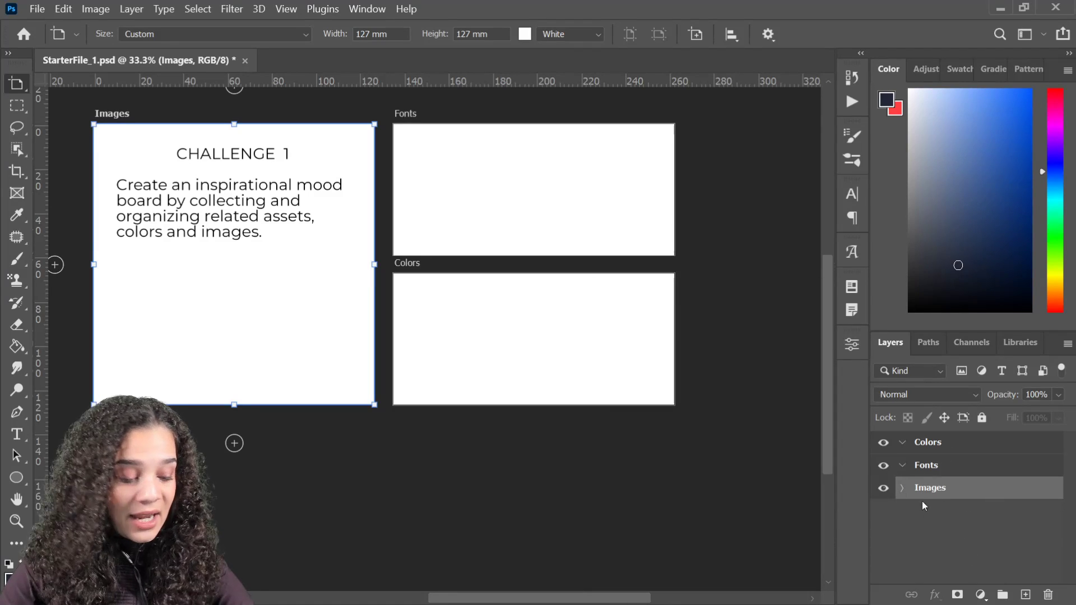
Collapse the Colors and Fonts artboards in the layer list, and briefly expand Images to check its layers.
left_click(902, 466)
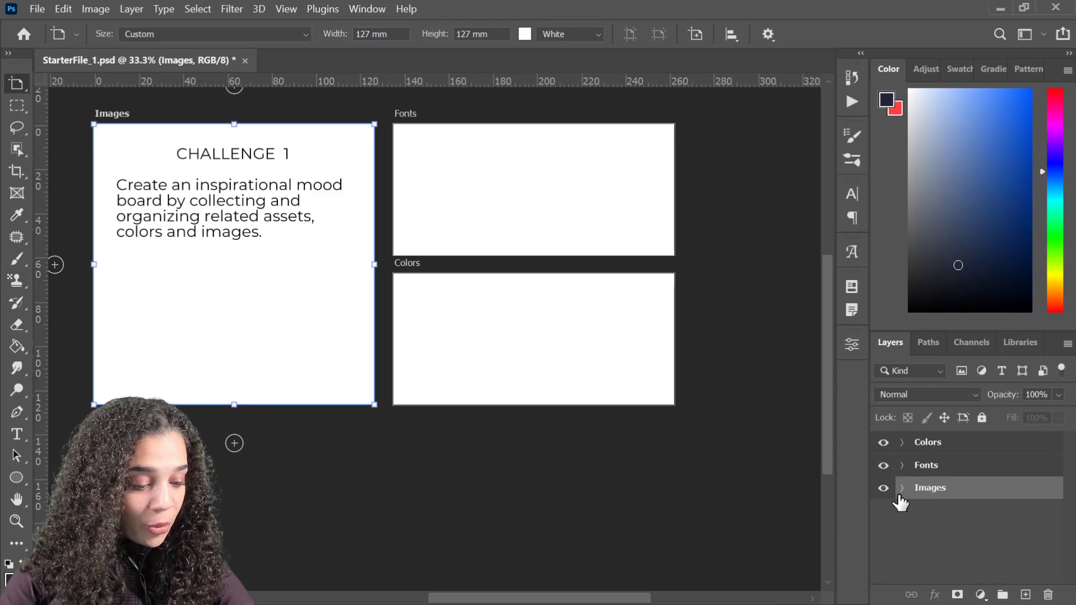
left_click(902, 488)
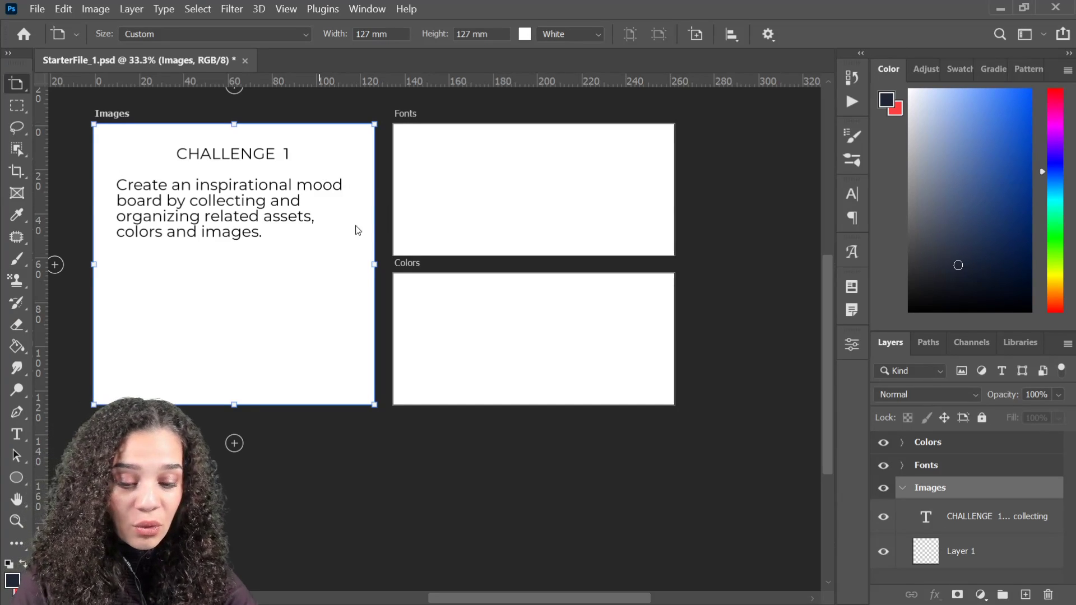
left_click(902, 489)
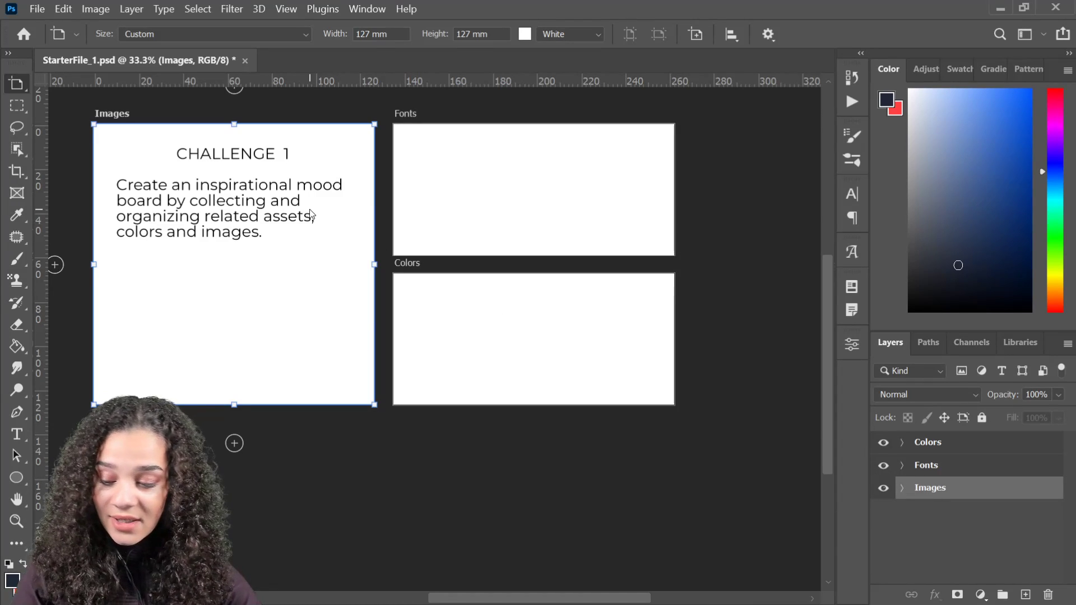
Add the text "MONTSERRAT" near the upper-left corner of the Fonts artboard.
key("ctrl+minus")
key("ctrl+plus")
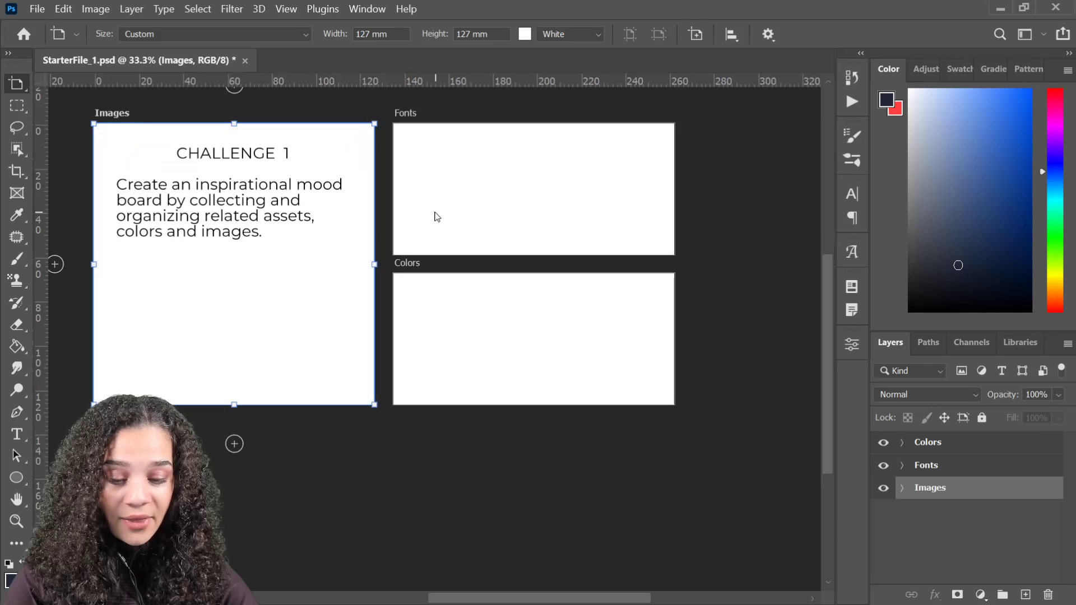
left_click_drag(279, 237, 294, 239)
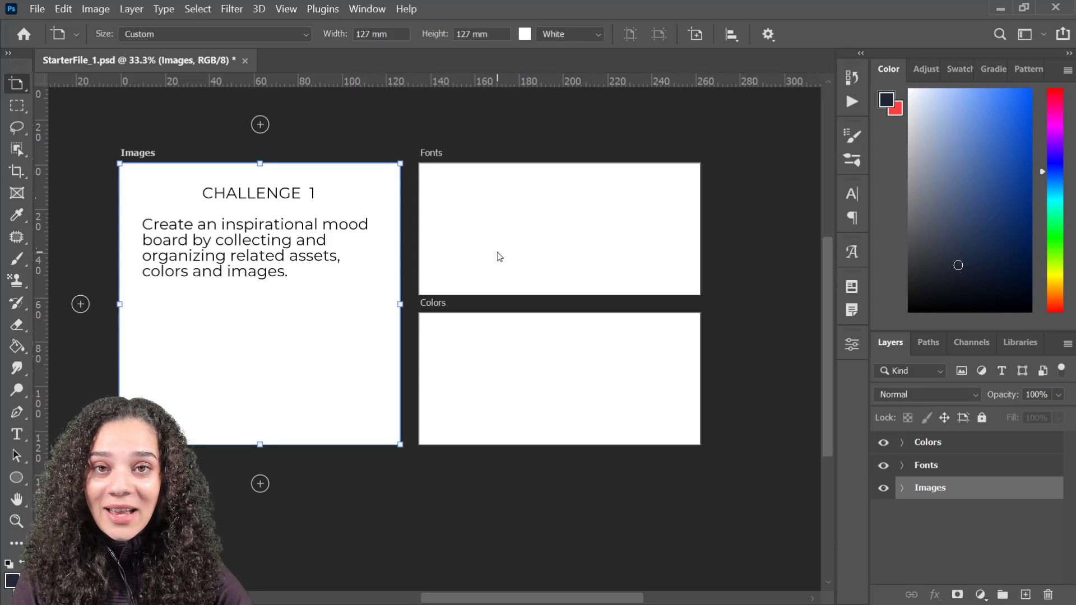
left_click(953, 467)
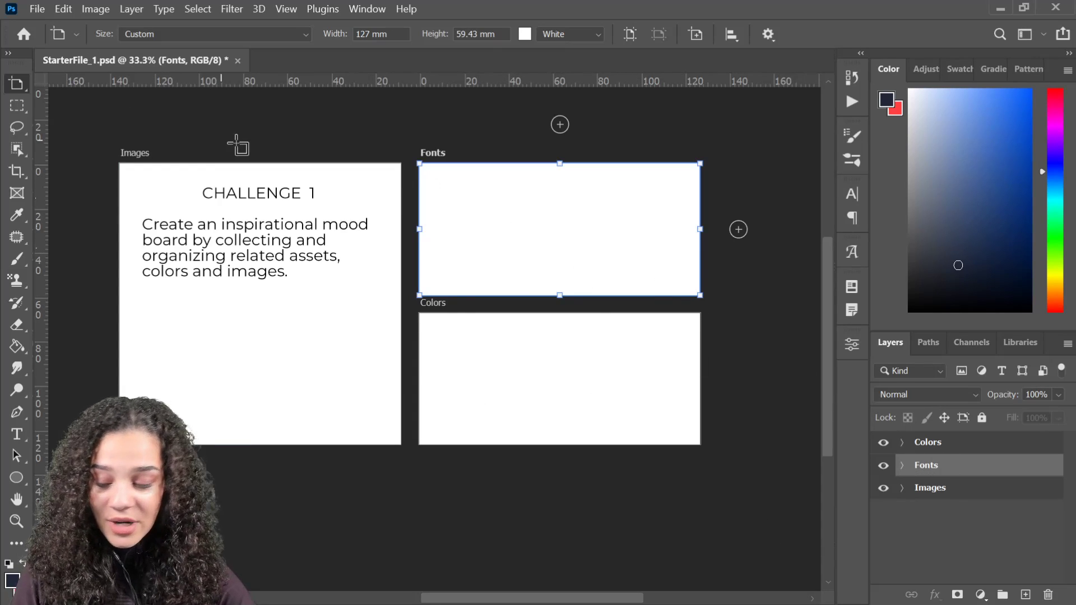
key("t")
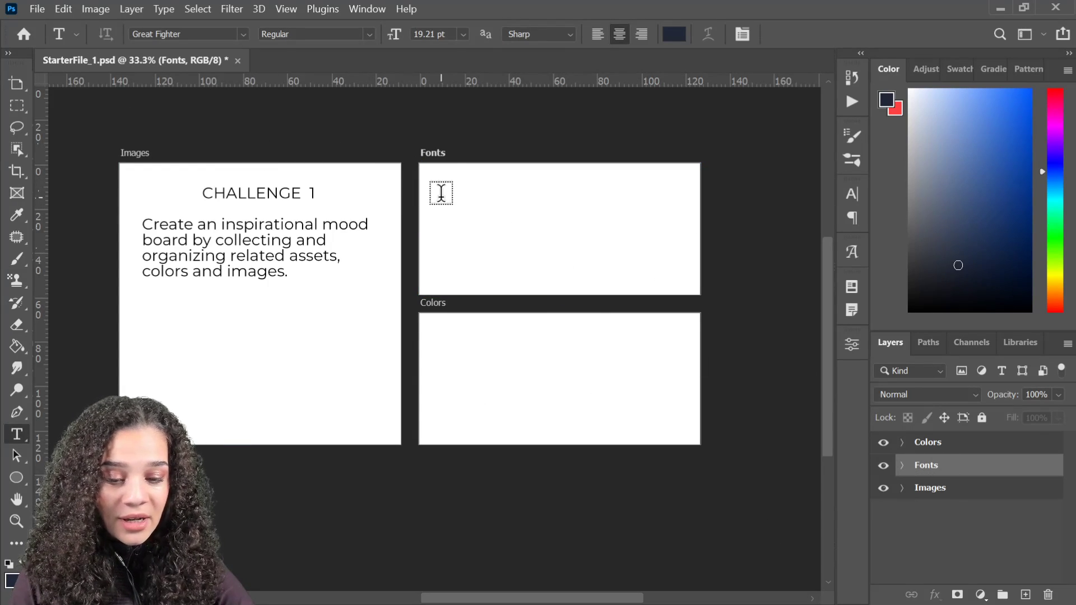
left_click(441, 193)
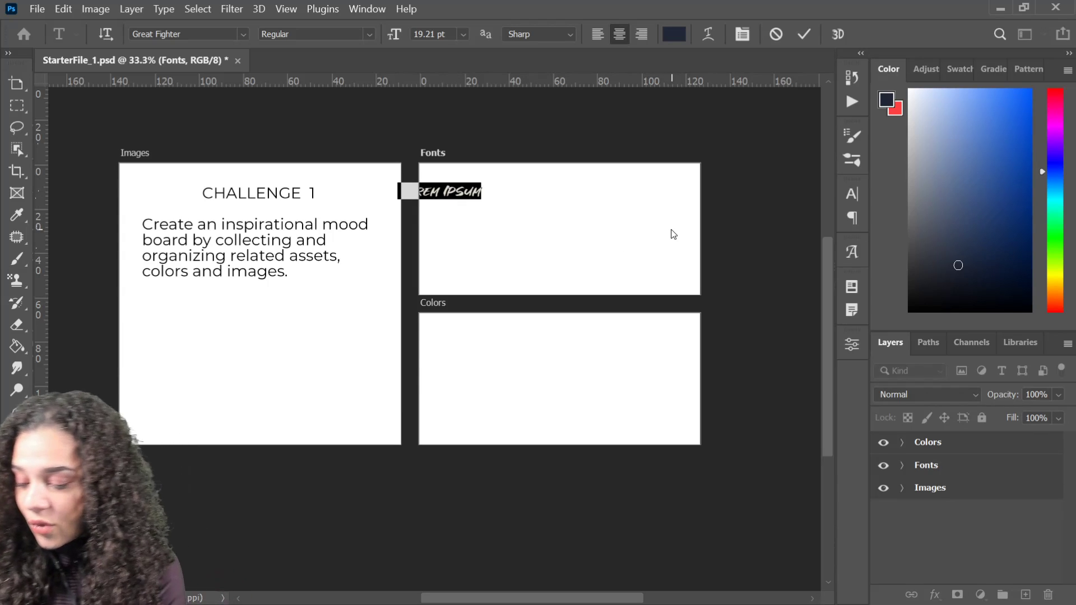
type("MONT")
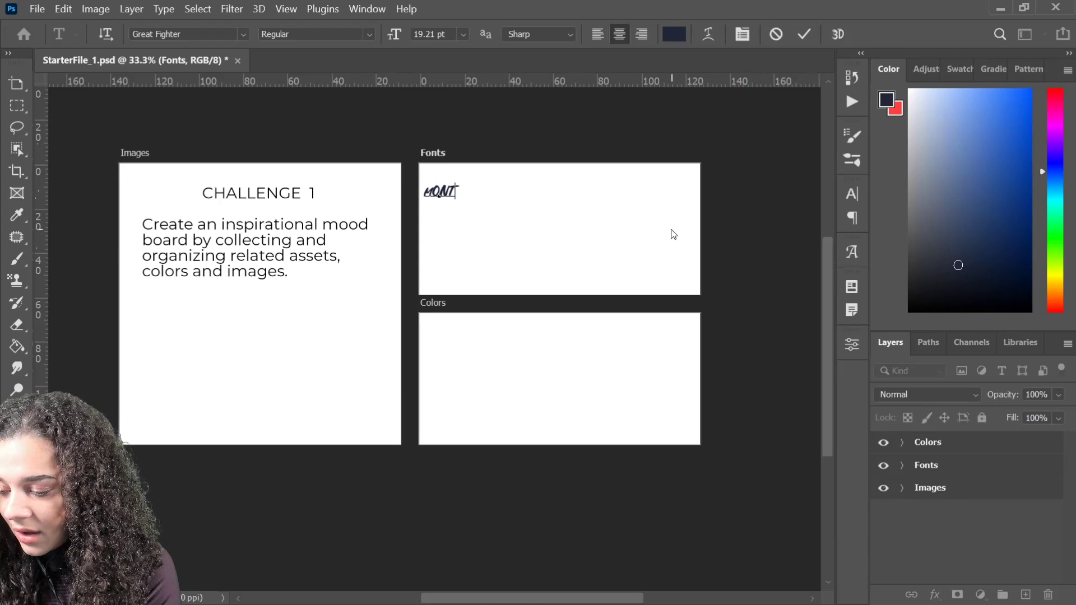
type("SERRAT")
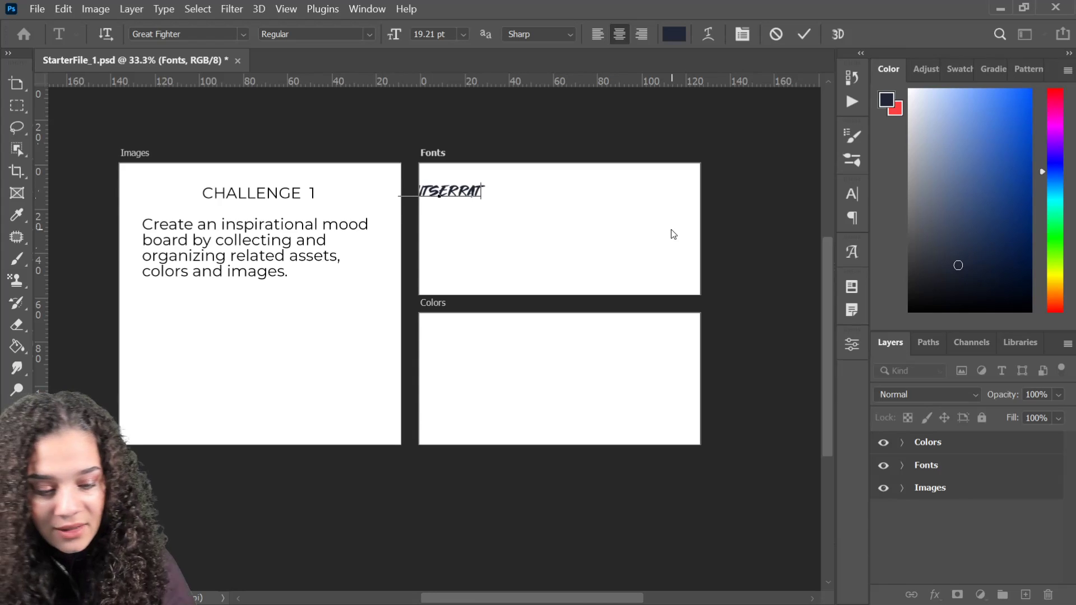
Change the font of the "MONTSERRAT" text on the Fonts artboard to Montserrat Bold and commit the edit.
left_click(242, 35)
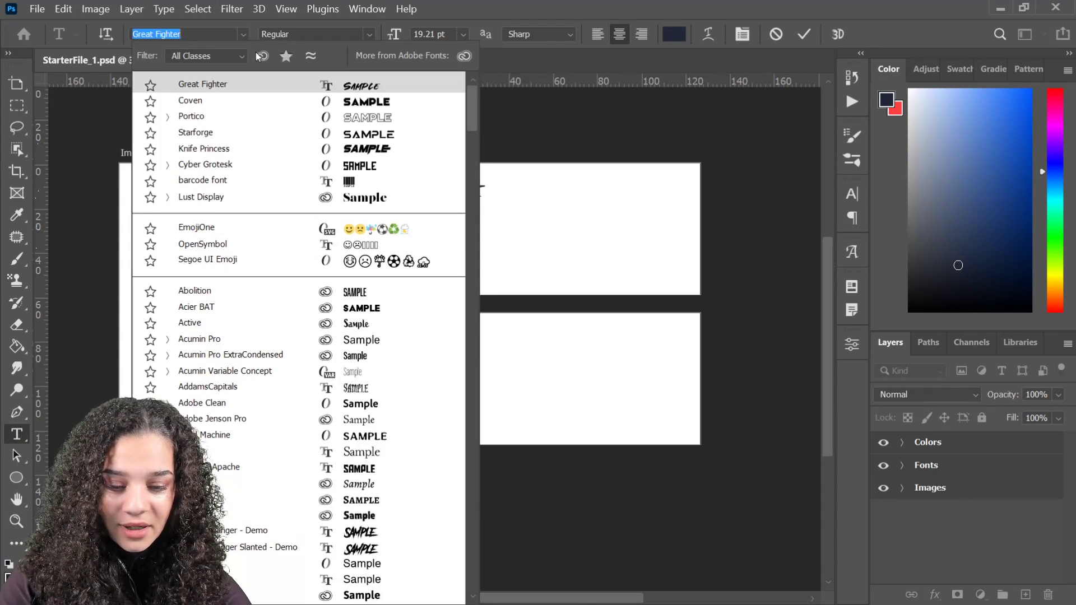
left_click(488, 183)
double_click(488, 183)
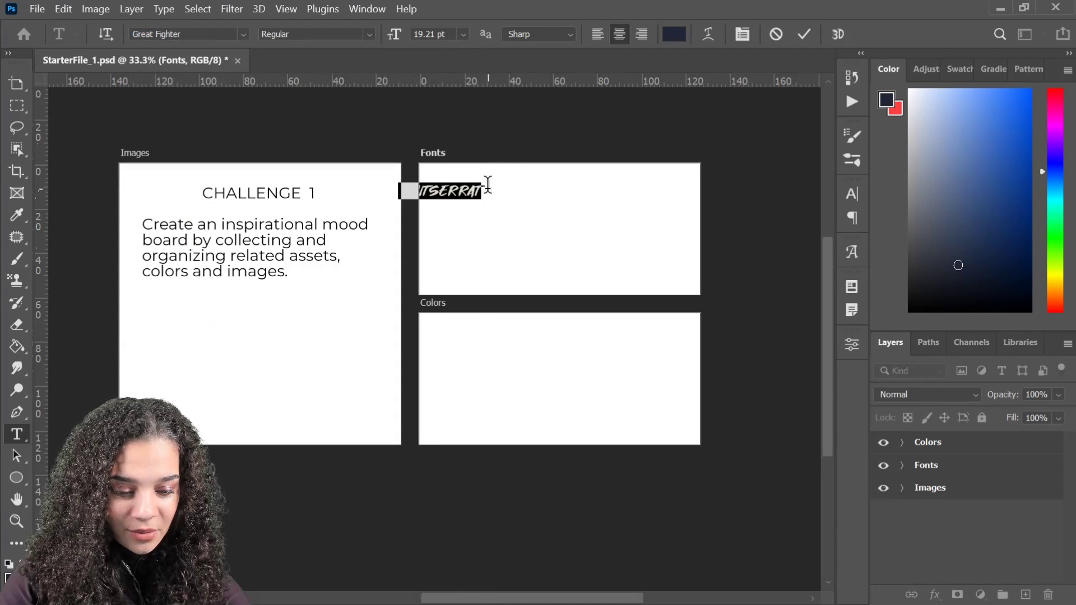
left_click(242, 35)
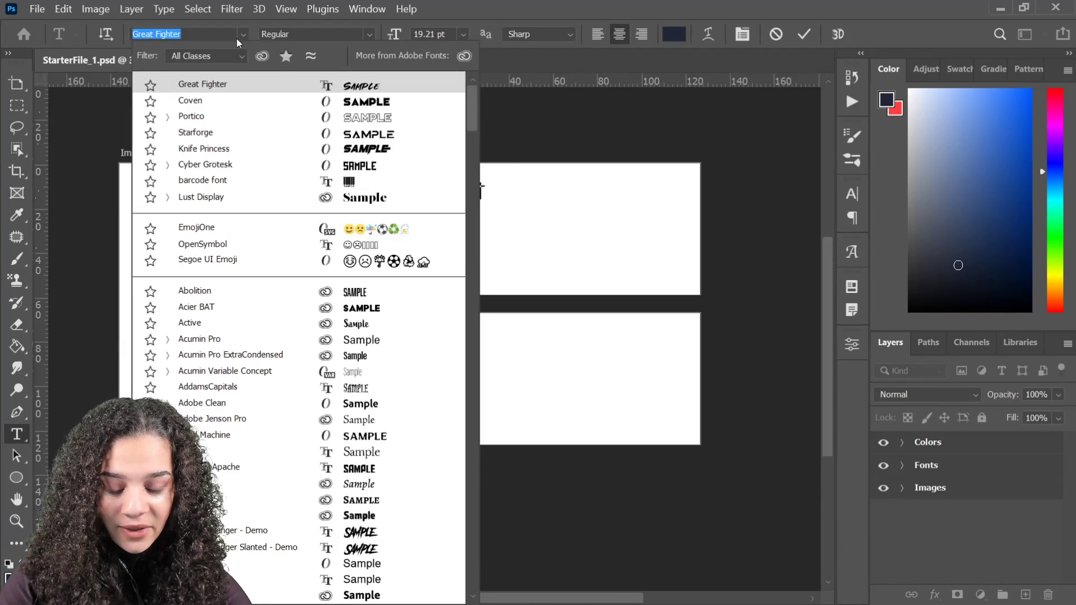
type("MONT")
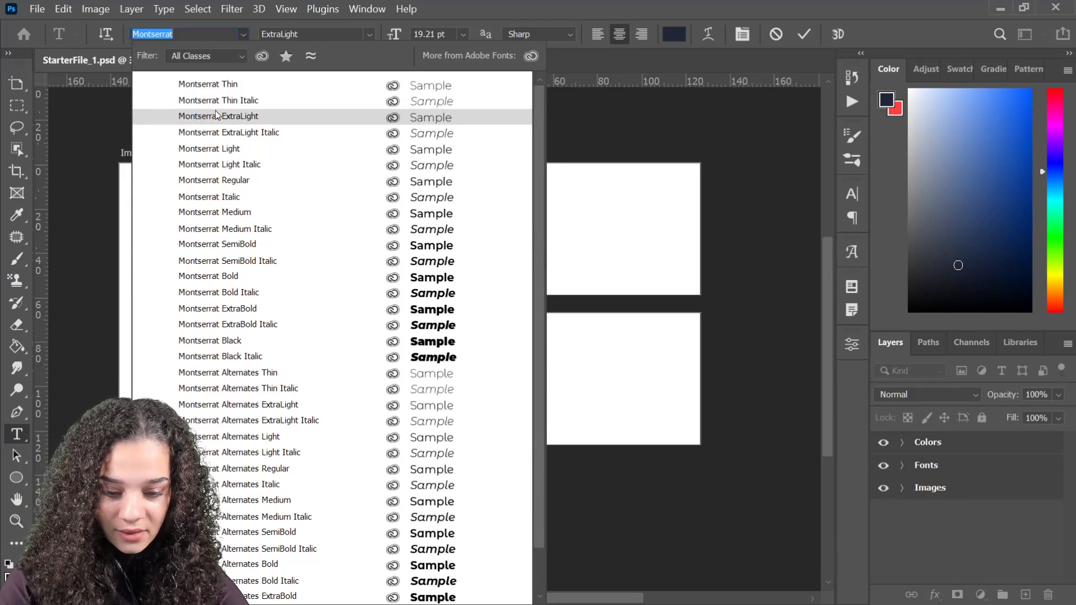
left_click(230, 277)
left_click(1007, 449)
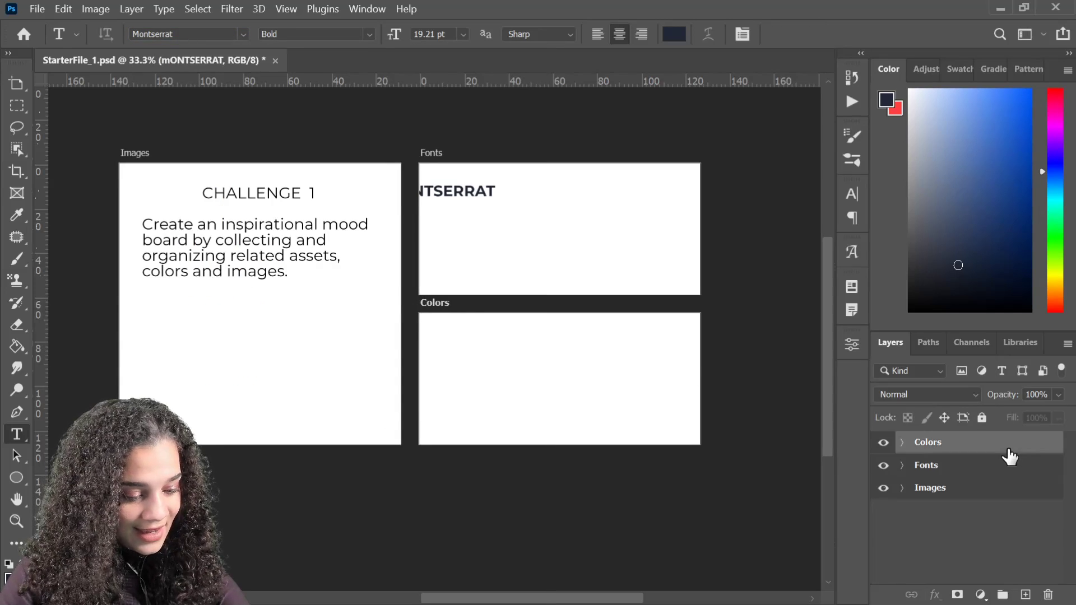
Move the text layer on the Fonts artboard right so that the whole word lies inside the artboard.
left_click(1000, 469)
left_click(485, 199)
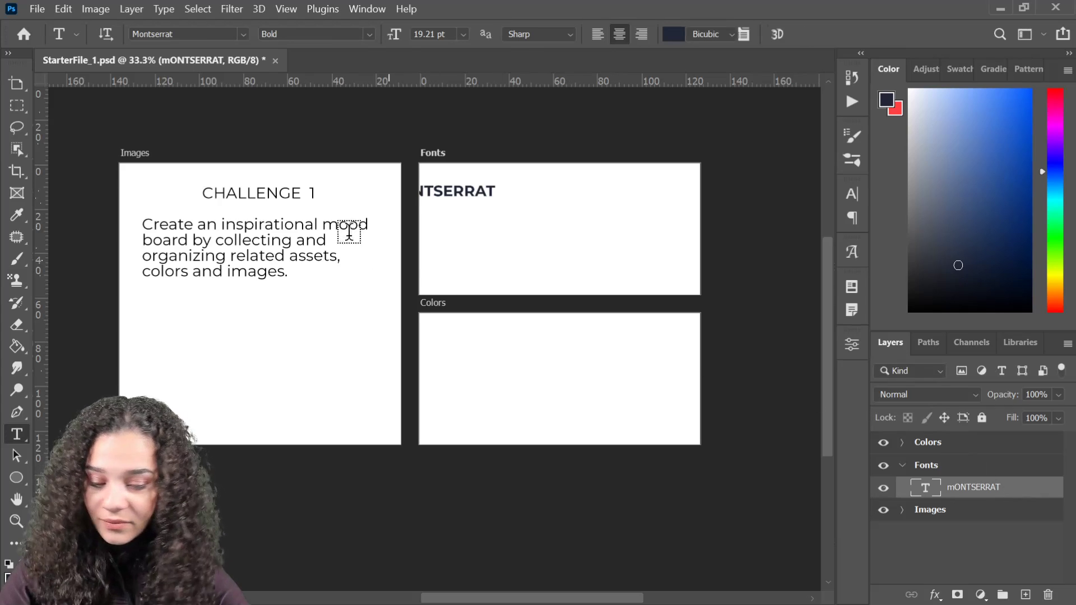
key("ctrl+t")
left_click_drag(464, 204, 547, 200)
key("Return")
Replace the lowercase first letter of the font name with a capital "M" so the text reads "MONTSERRAT".
key("t")
left_click(483, 190)
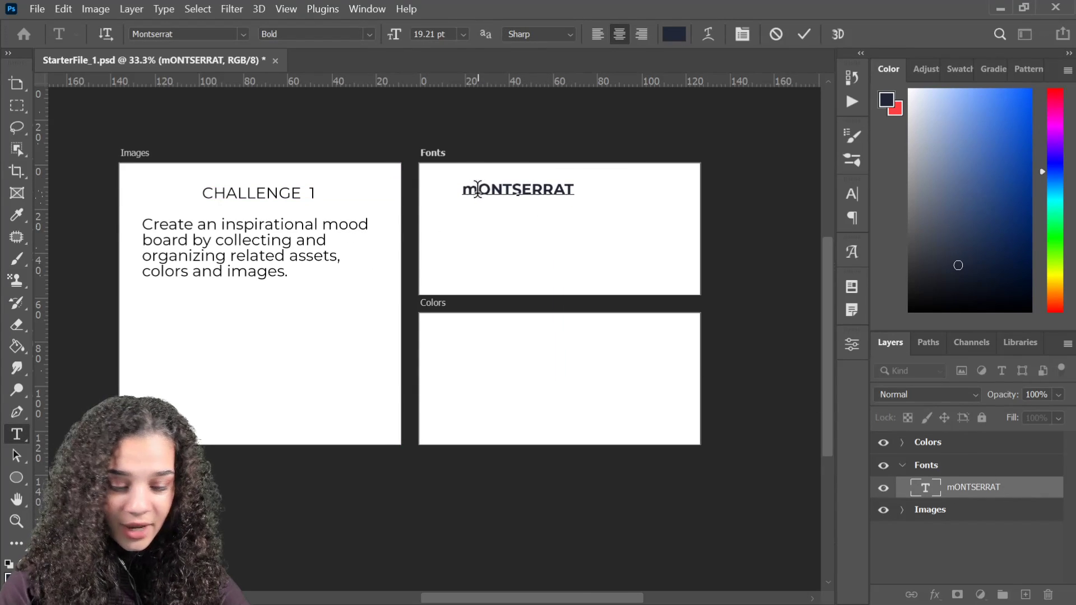
key("BackSpace")
type("M")
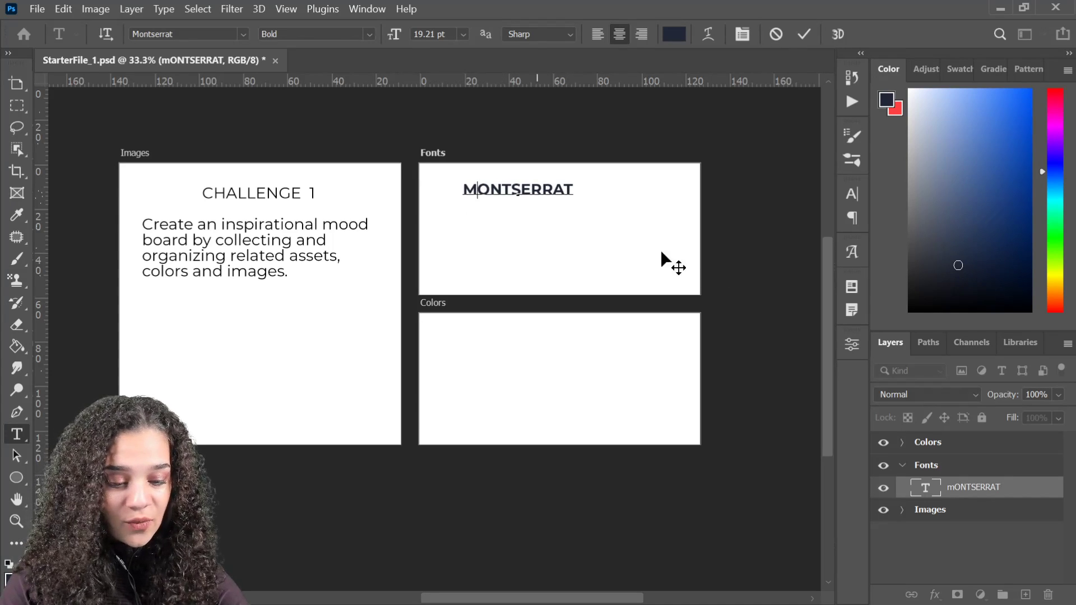
left_click(1015, 492)
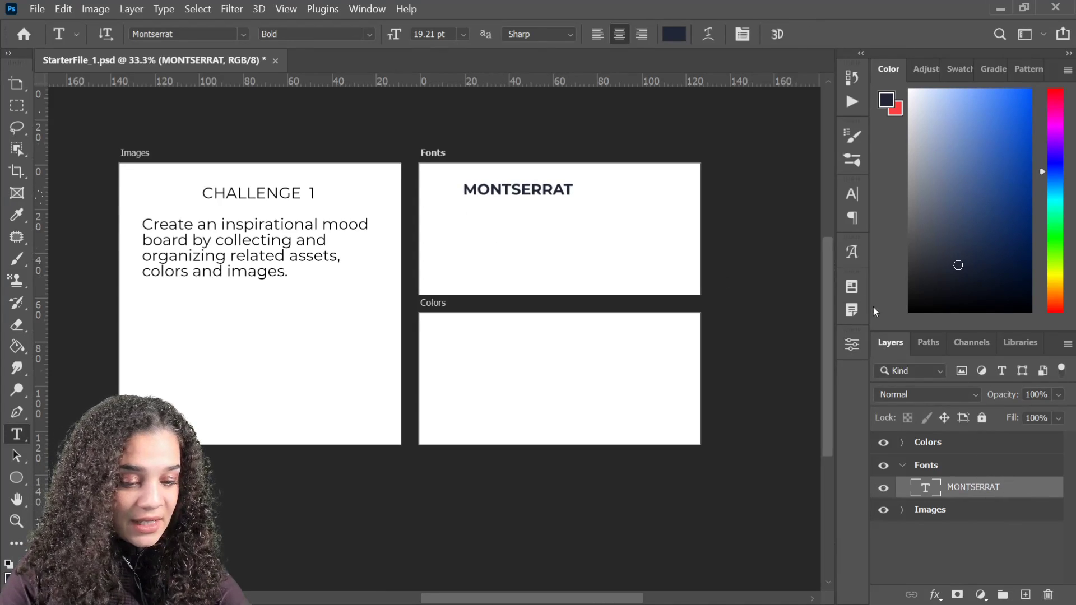
Move the "MONTSERRAT" text close to the upper-left corner of the Fonts artboard.
key("ctrl+t")
left_click_drag(531, 196, 494, 178)
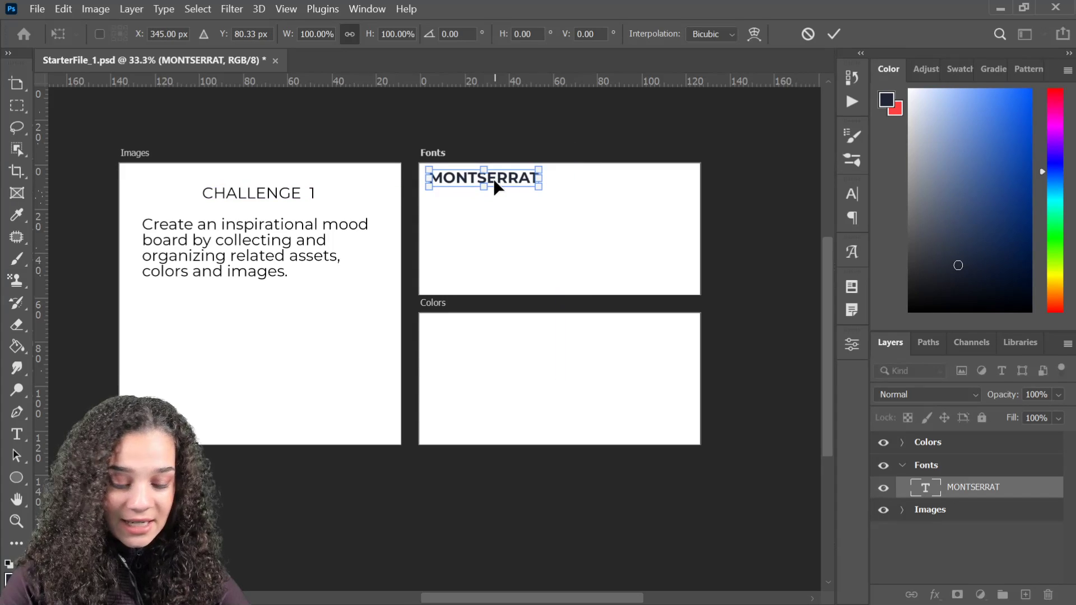
key("Return")
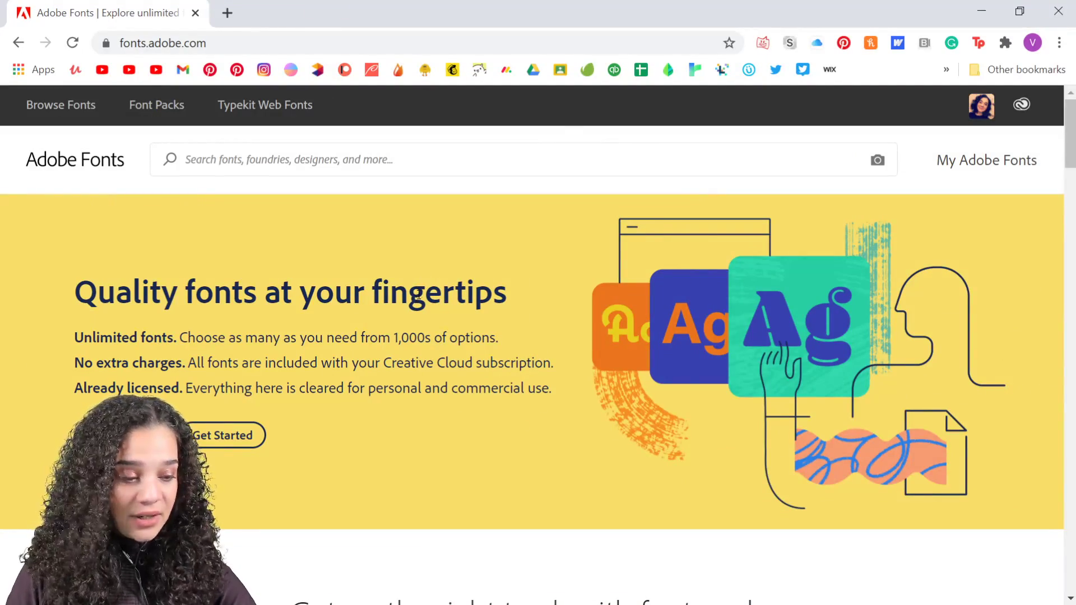
Switch to Adobe Fonts in the browser, open the full font catalogue and look through the style tags.
left_click(67, 115)
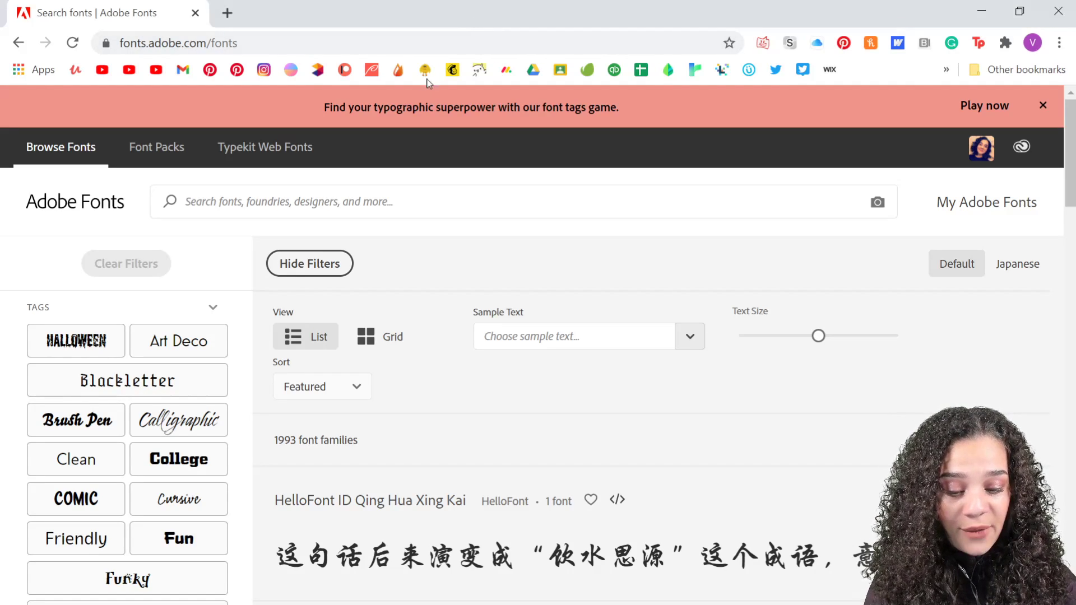
scroll(211, 334, "down", 1)
scroll(210, 334, "down", 2)
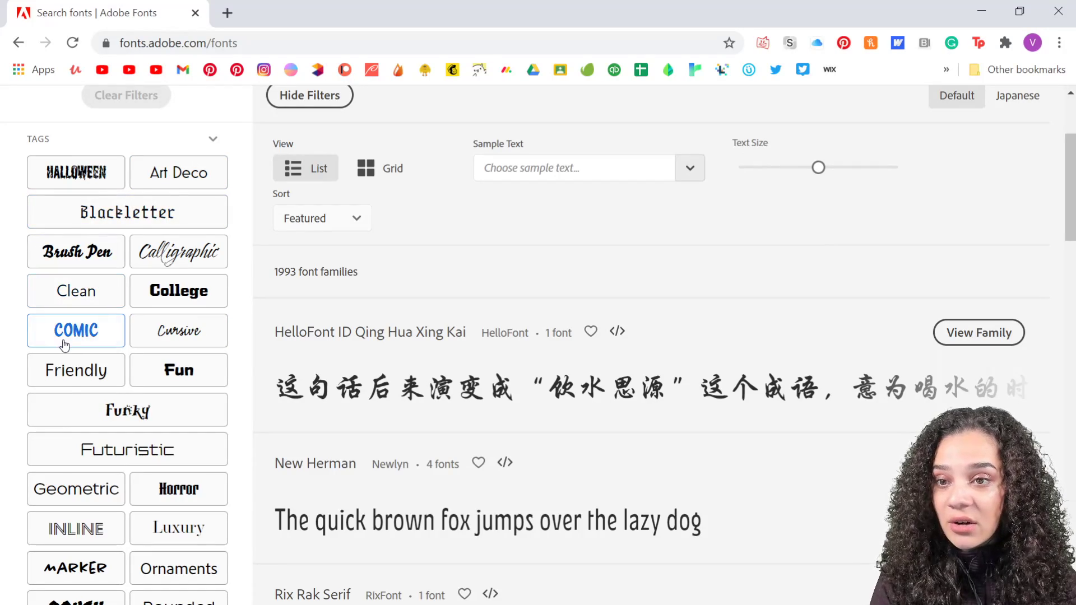
scroll(62, 339, "down", 3)
scroll(84, 519, "down", 2)
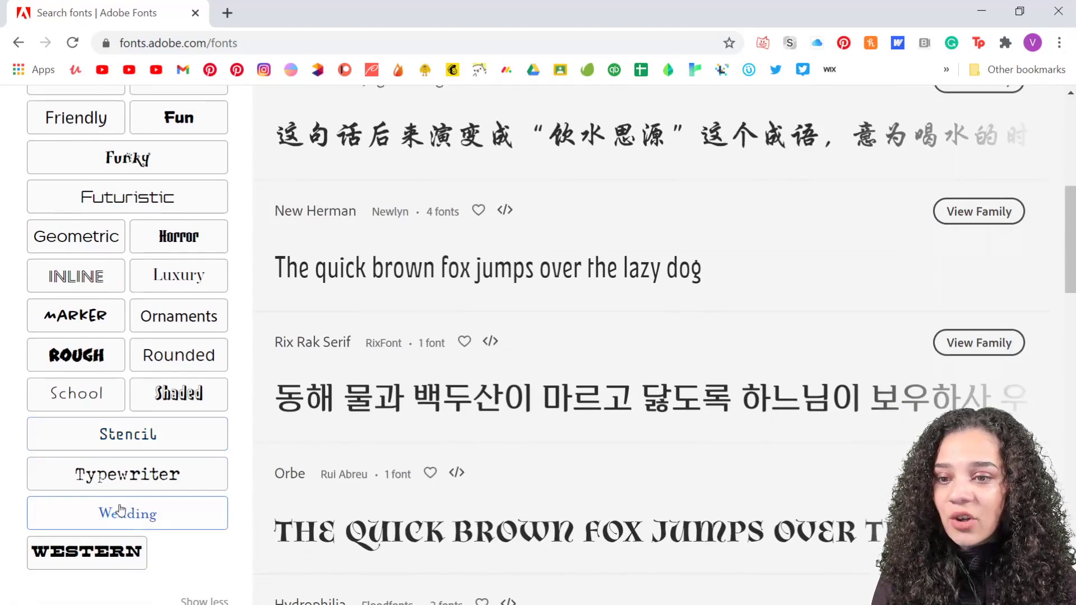
scroll(128, 269, "up", 5)
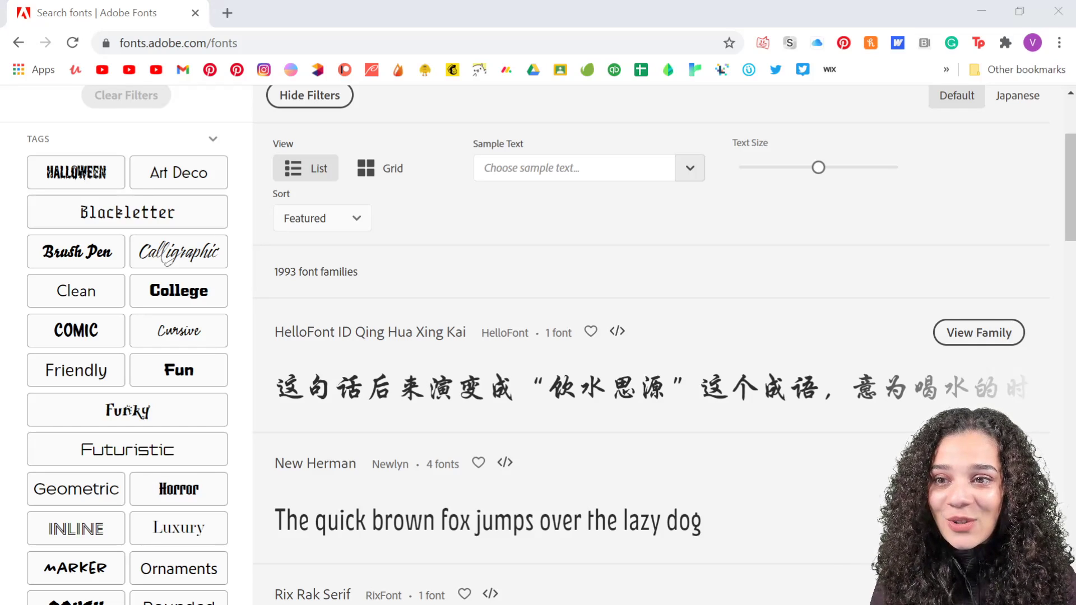
Filter the fonts by the Halloween tag, look through the results and open the Newcomen family.
left_click(47, 171)
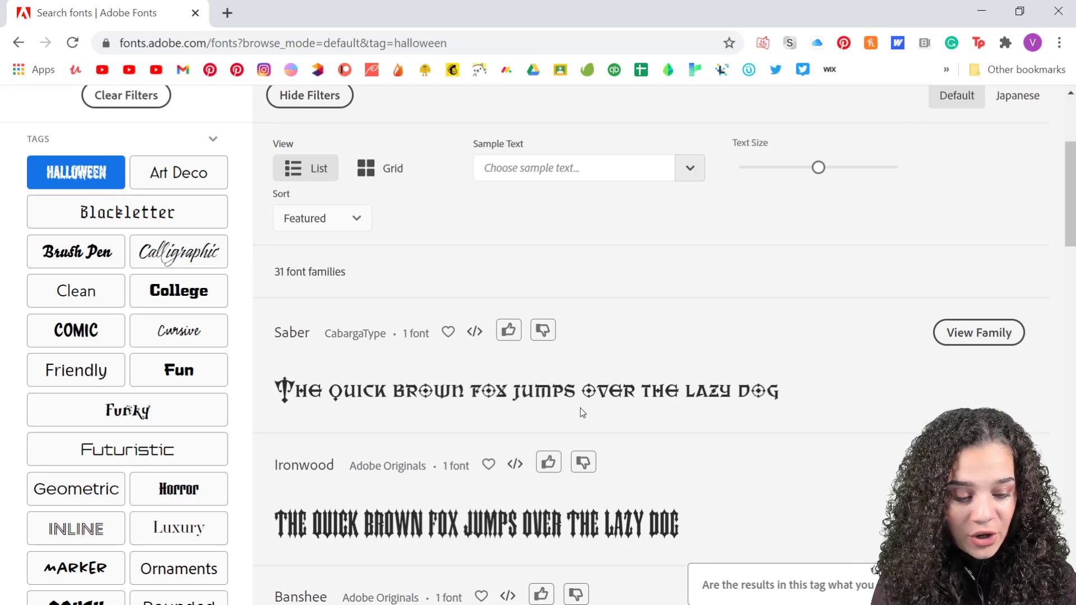
scroll(580, 408, "down", 2)
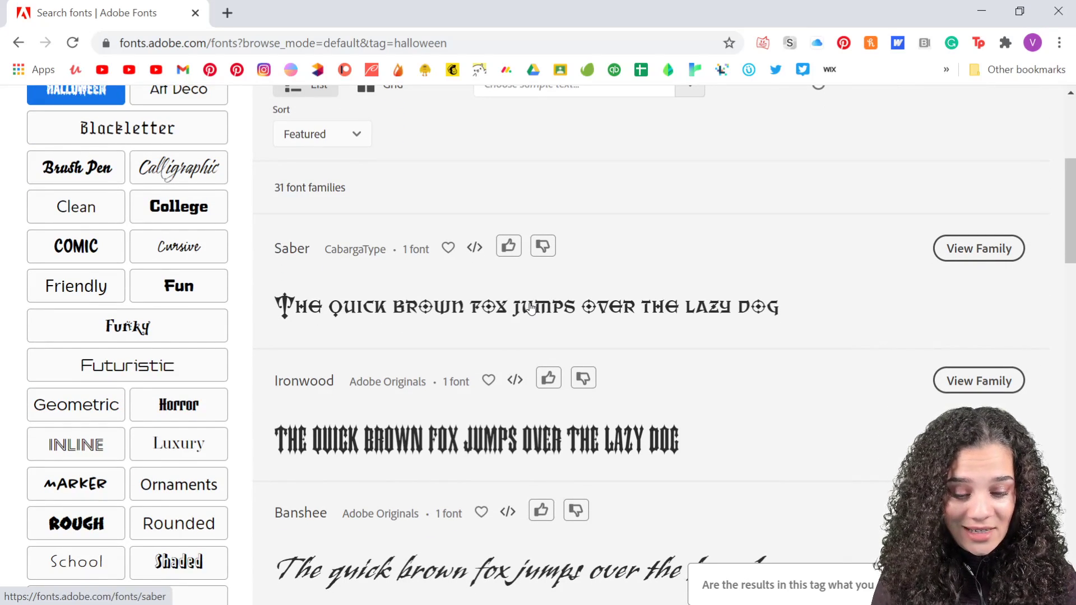
scroll(531, 308, "down", 2)
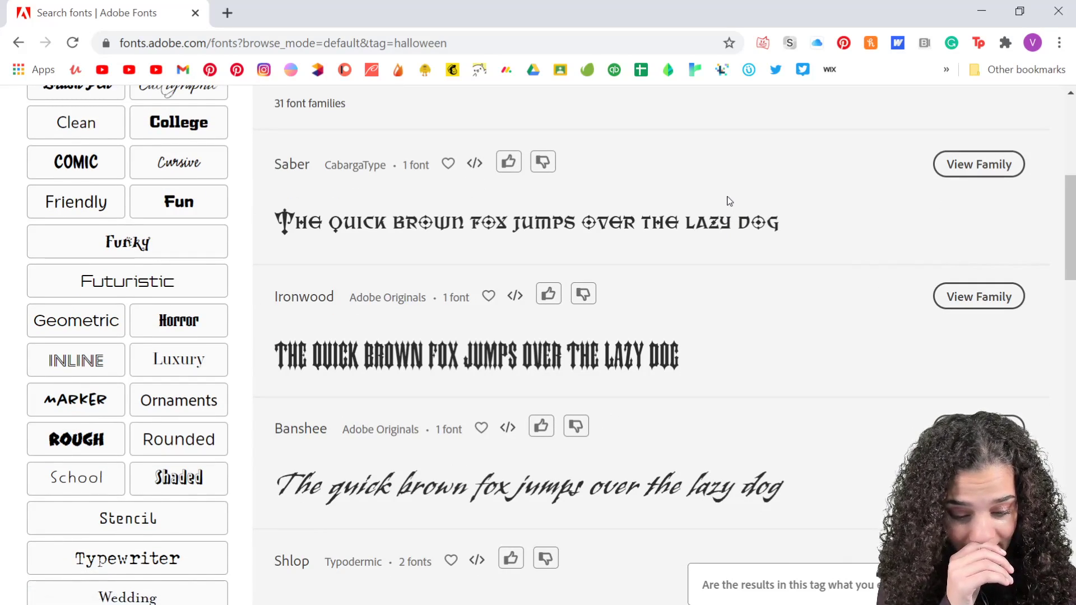
scroll(708, 253, "down", 2)
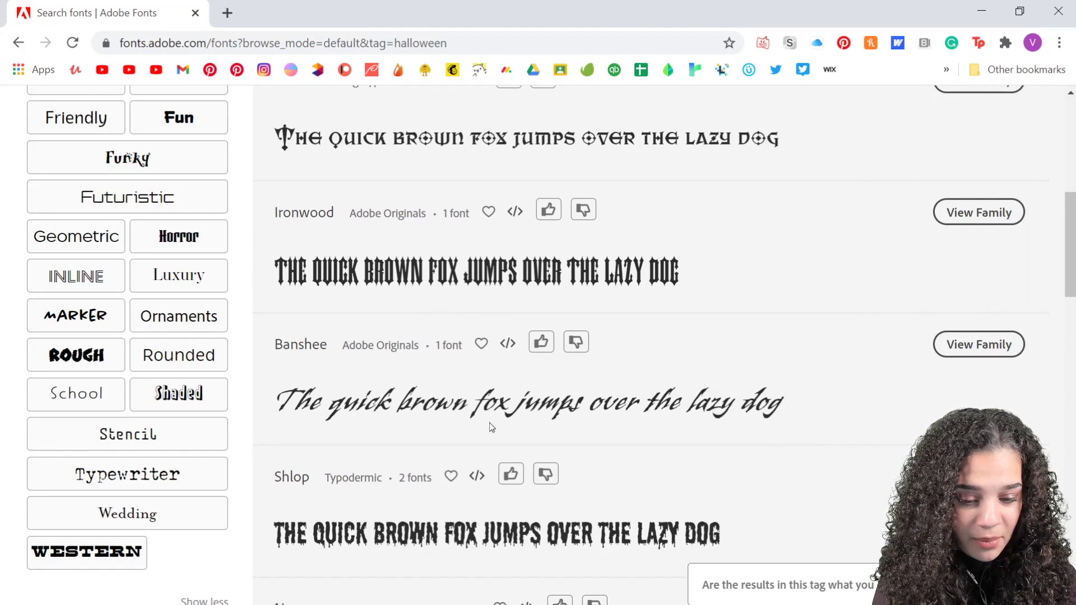
scroll(620, 317, "down", 8)
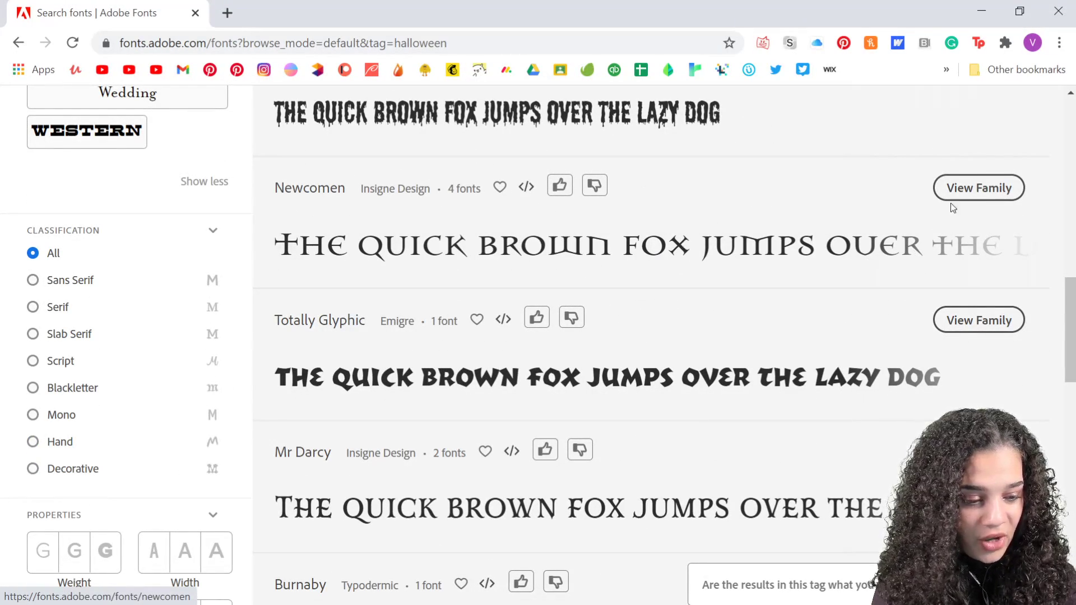
left_click(974, 191)
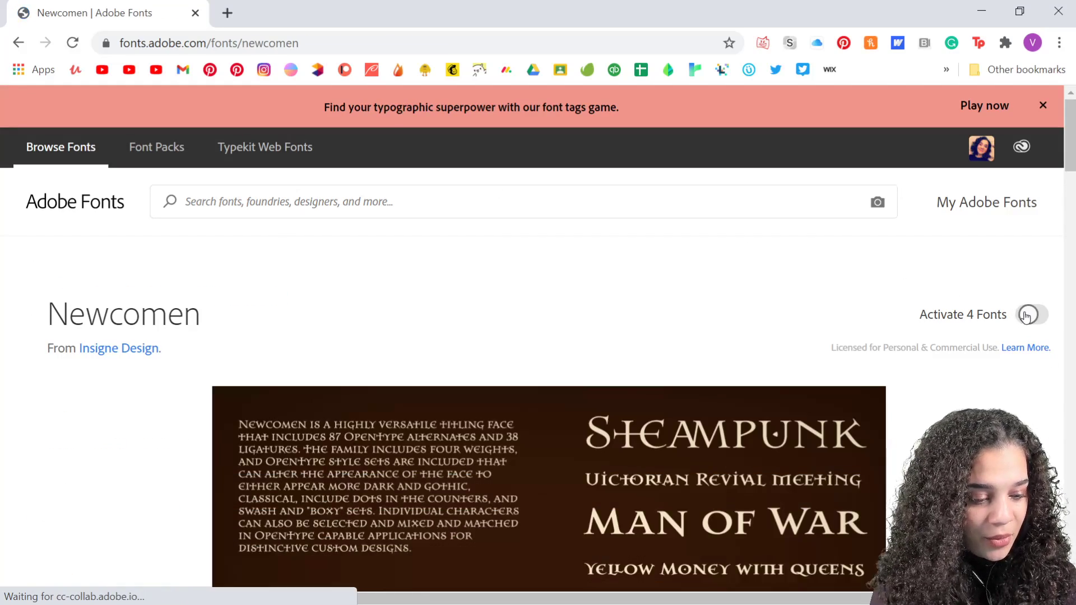
Activate all four Newcomen fonts, dismiss the activation message and look over the family's styles.
scroll(775, 301, "down", 5)
scroll(960, 284, "up", 4)
left_click(1030, 231)
left_click(726, 504)
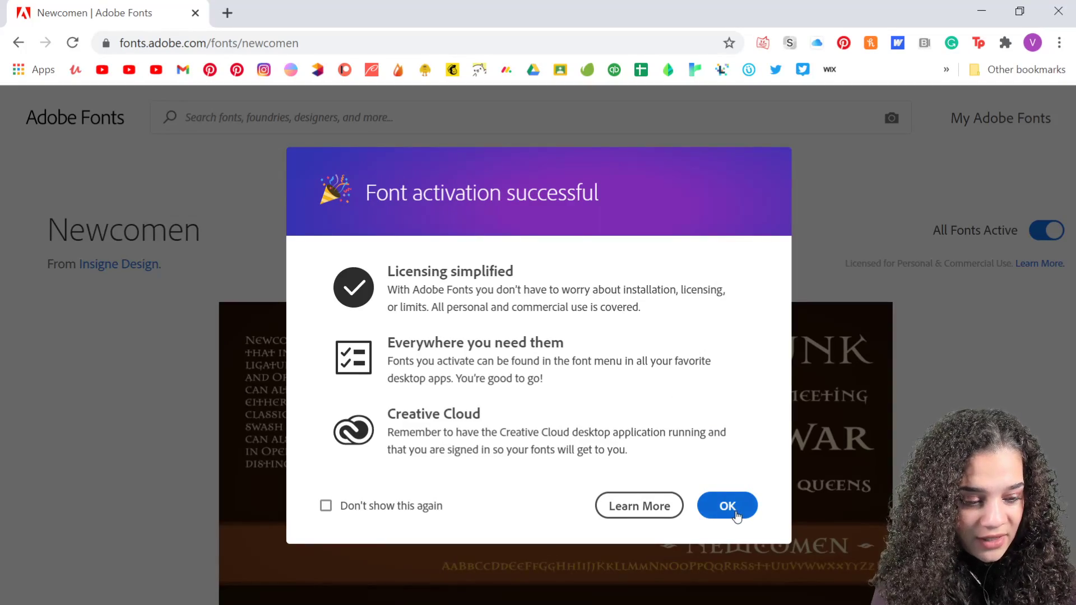
scroll(466, 295, "down", 2)
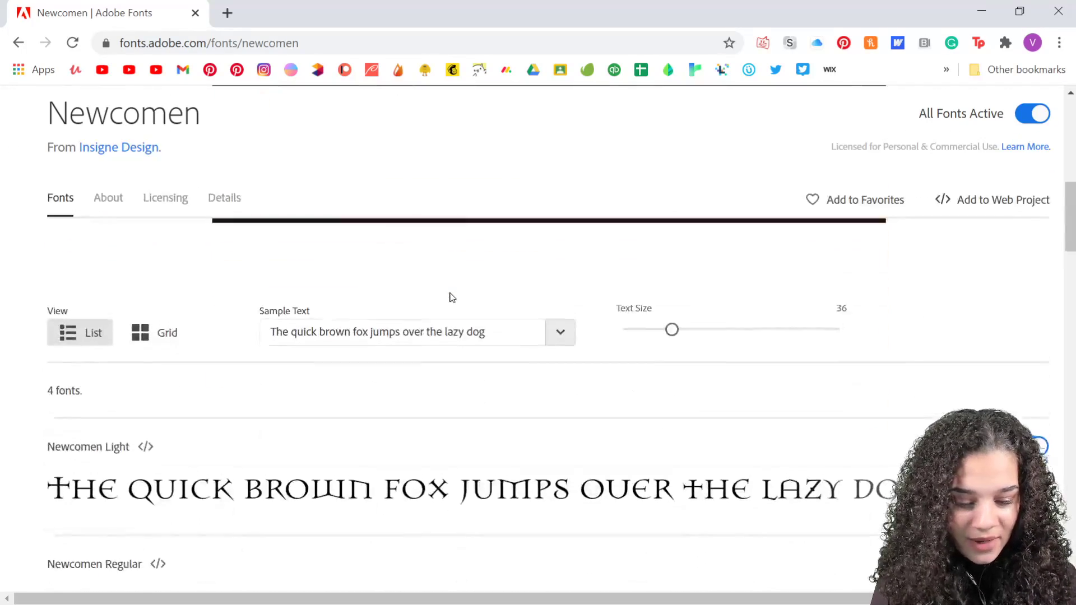
scroll(235, 168, "up", 3)
Return to the Halloween font results, browse on to page 2 and open the Mason Serif family.
left_click(20, 44)
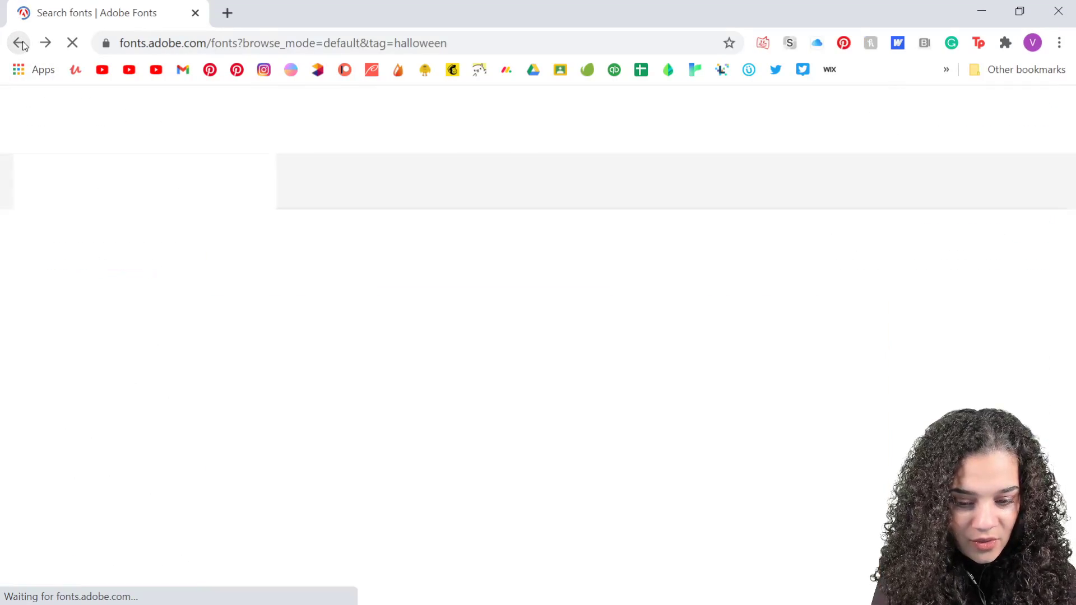
scroll(738, 349, "down", 9)
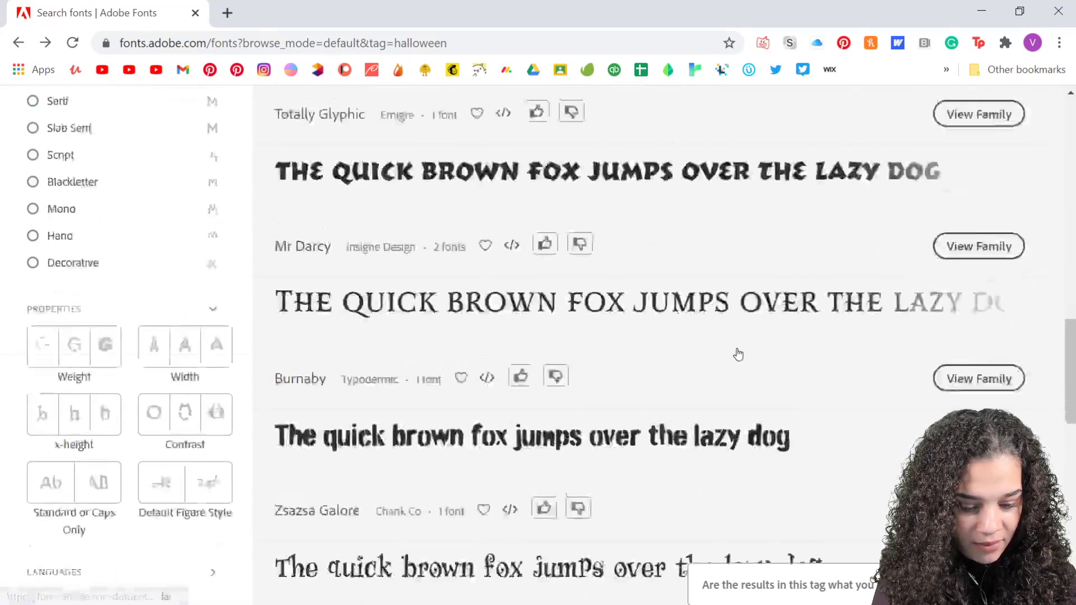
scroll(738, 349, "down", 8)
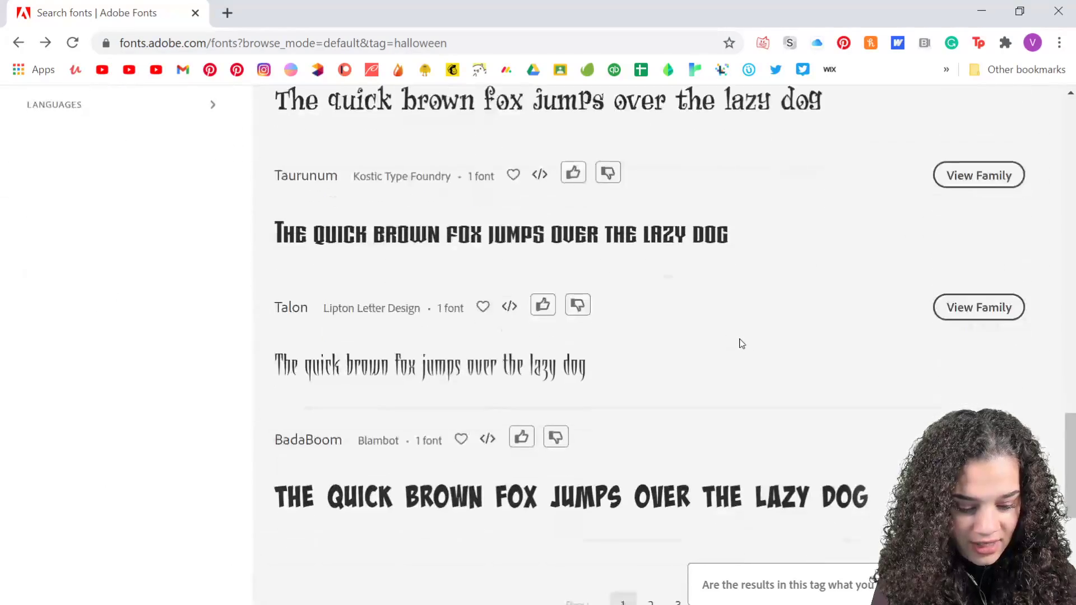
left_click(725, 357)
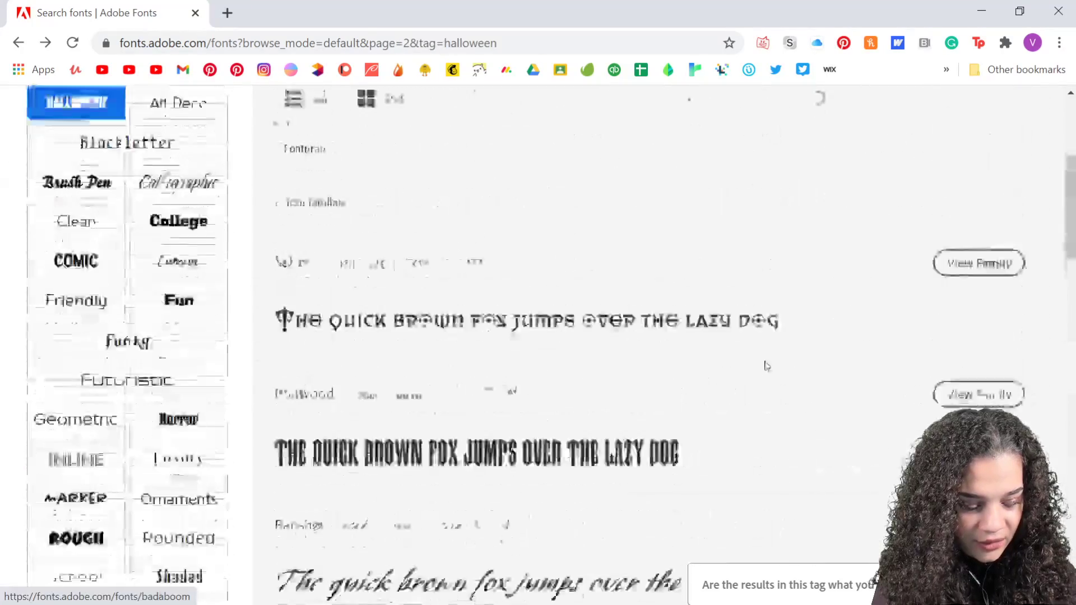
scroll(792, 361, "down", 3)
scroll(793, 364, "down", 10)
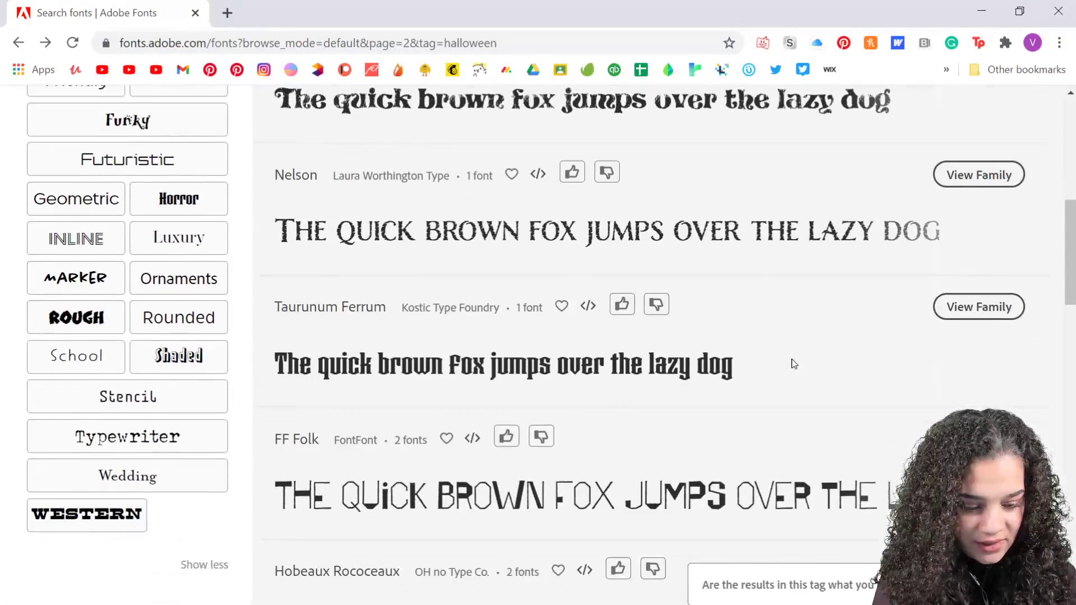
scroll(794, 357, "down", 5)
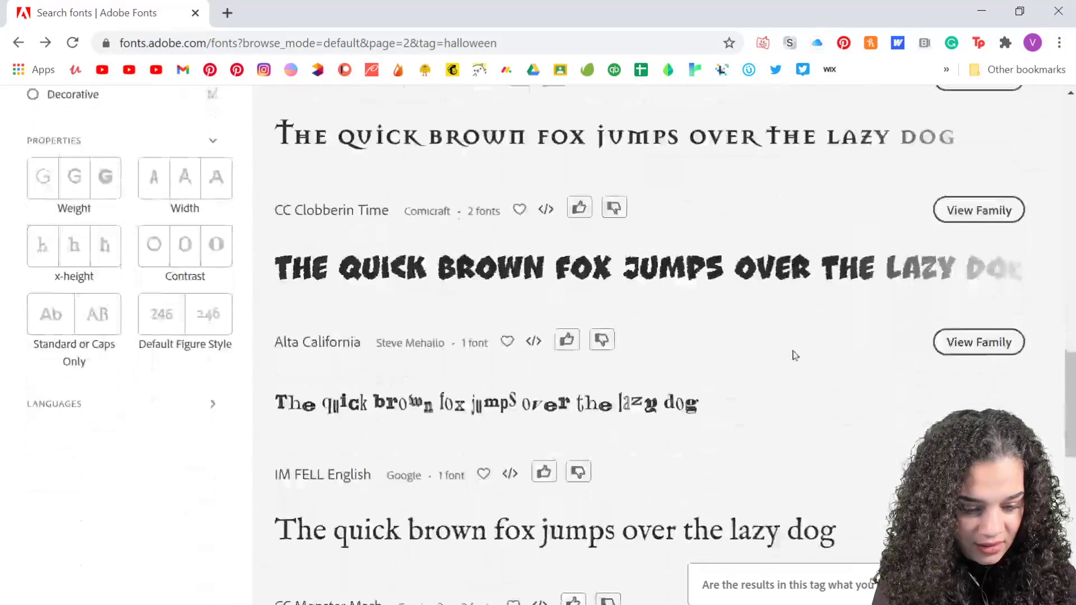
scroll(736, 155, "up", 2)
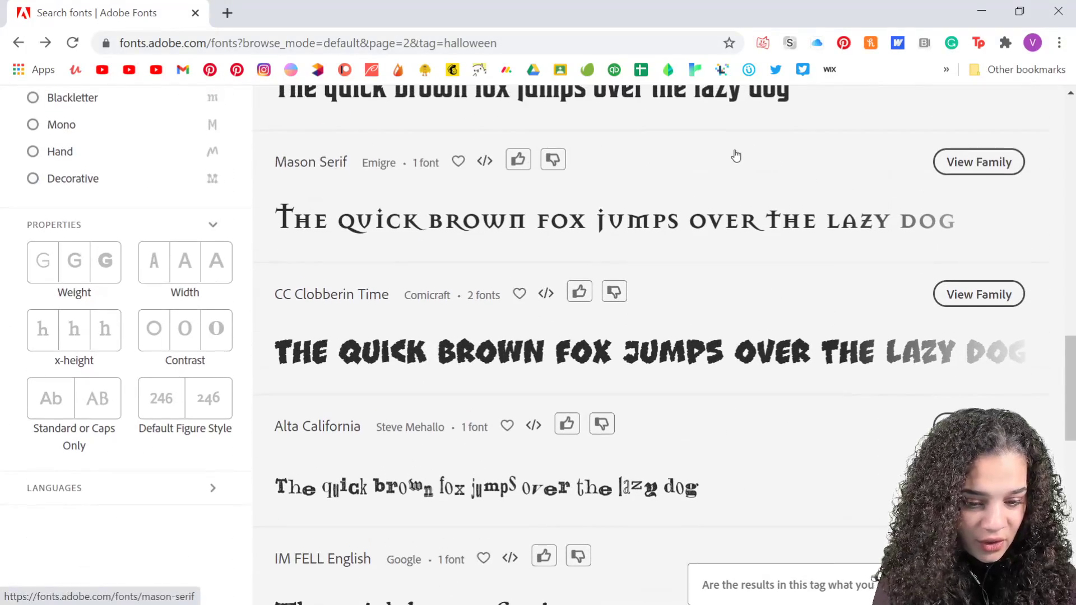
left_click(693, 223)
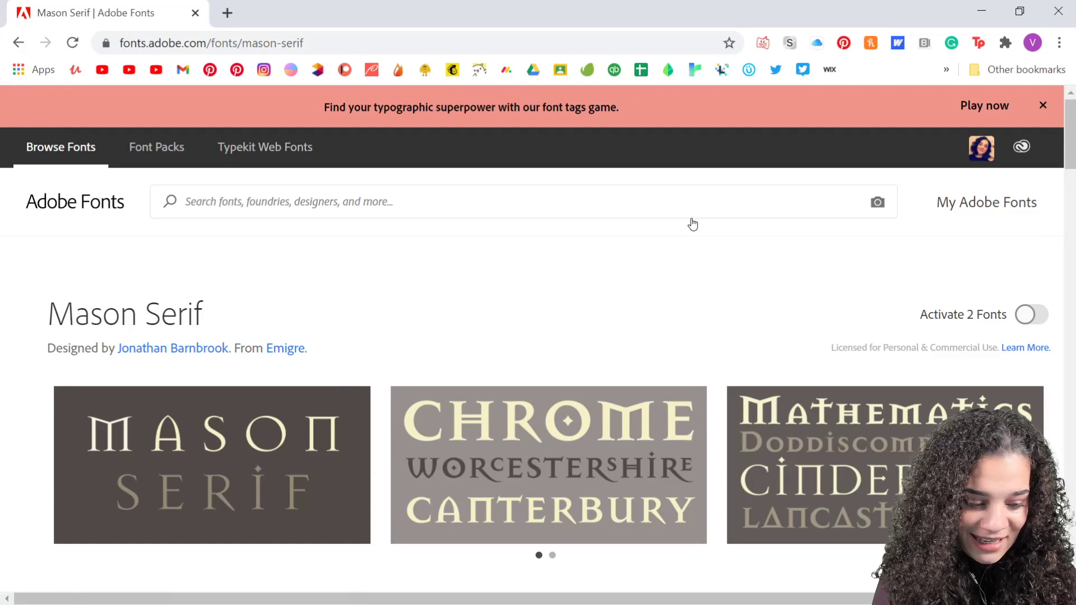
Activate both Mason Serif fonts, dismiss the activation message and look over the family page.
scroll(693, 224, "down", 6)
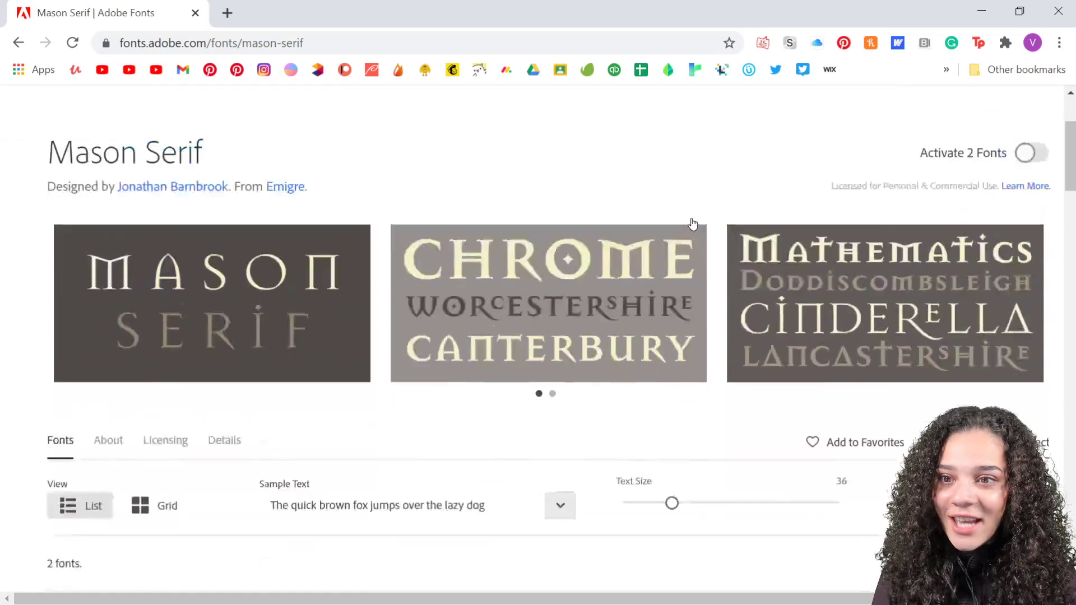
scroll(878, 247, "up", 6)
left_click(1031, 299)
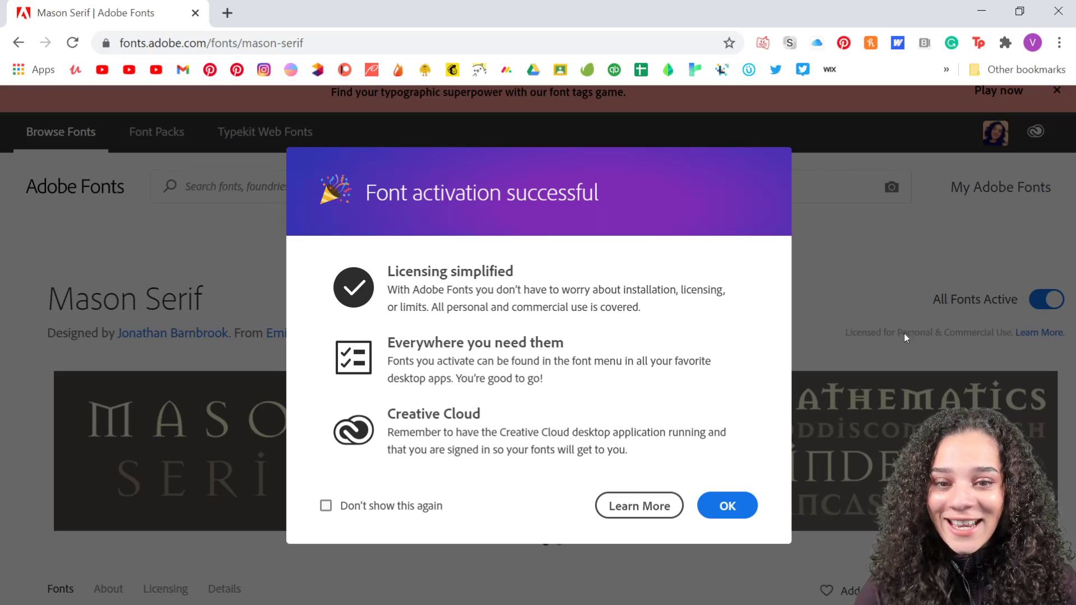
left_click(728, 506)
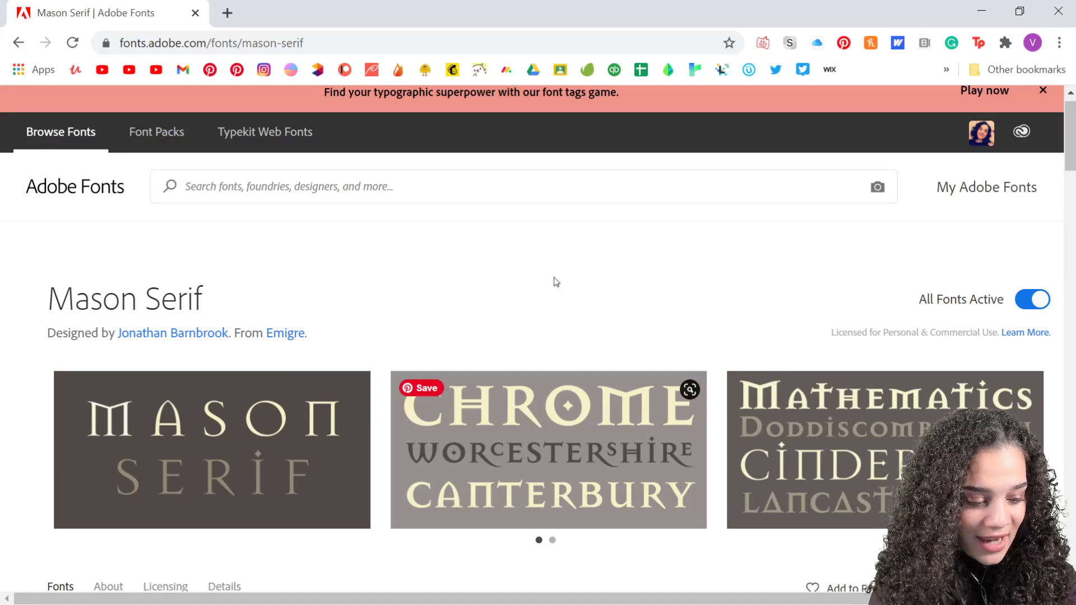
scroll(497, 232, "down", 3)
scroll(498, 232, "up", 4)
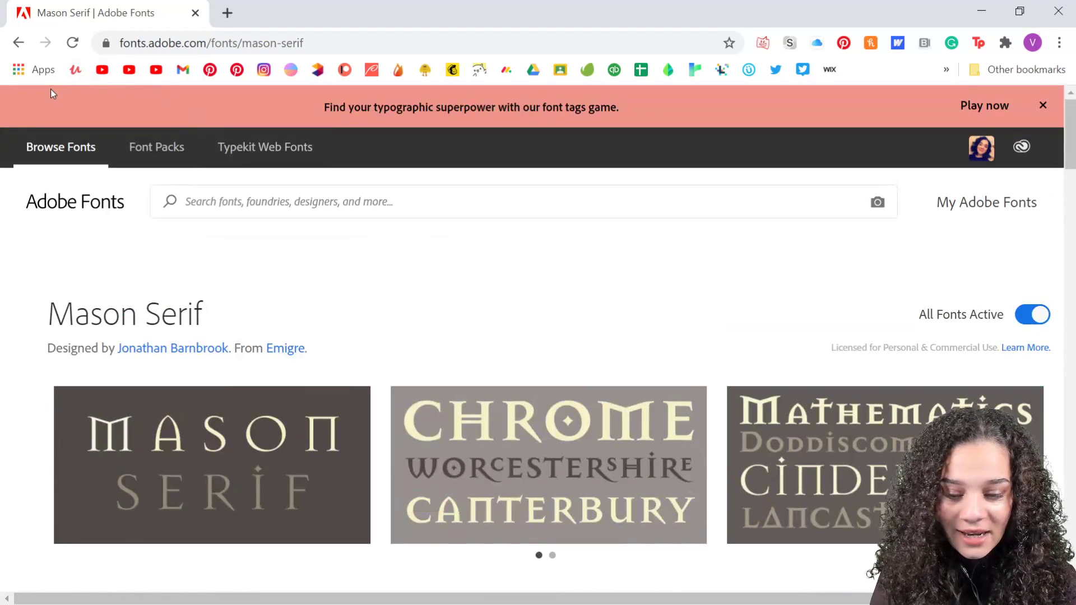
Return to page 2 of the Halloween font results and look over the available font tags.
left_click(20, 44)
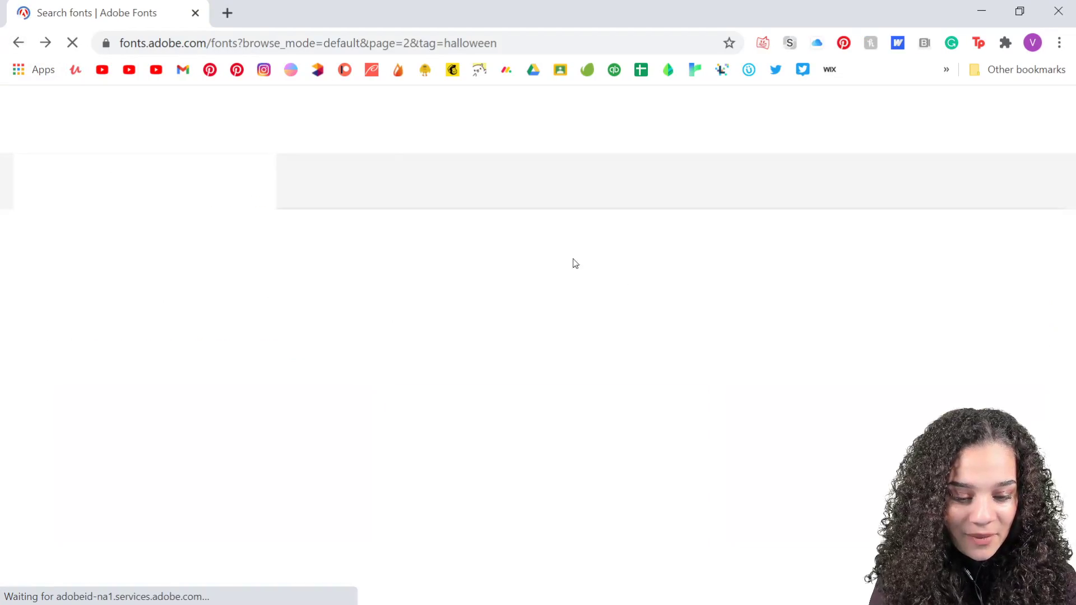
scroll(293, 305, "up", 10)
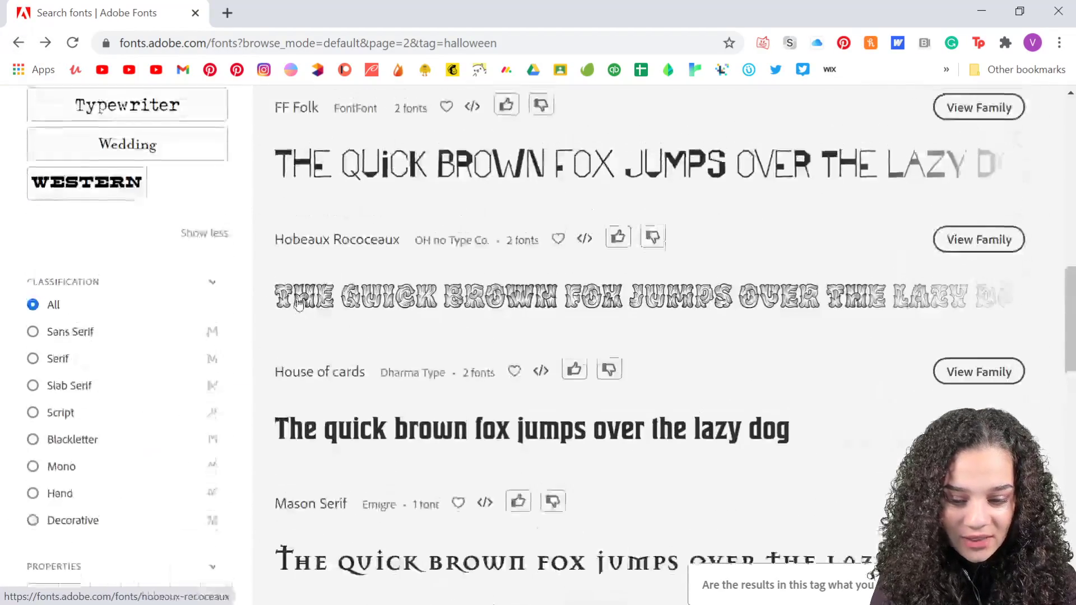
scroll(147, 331, "up", 5)
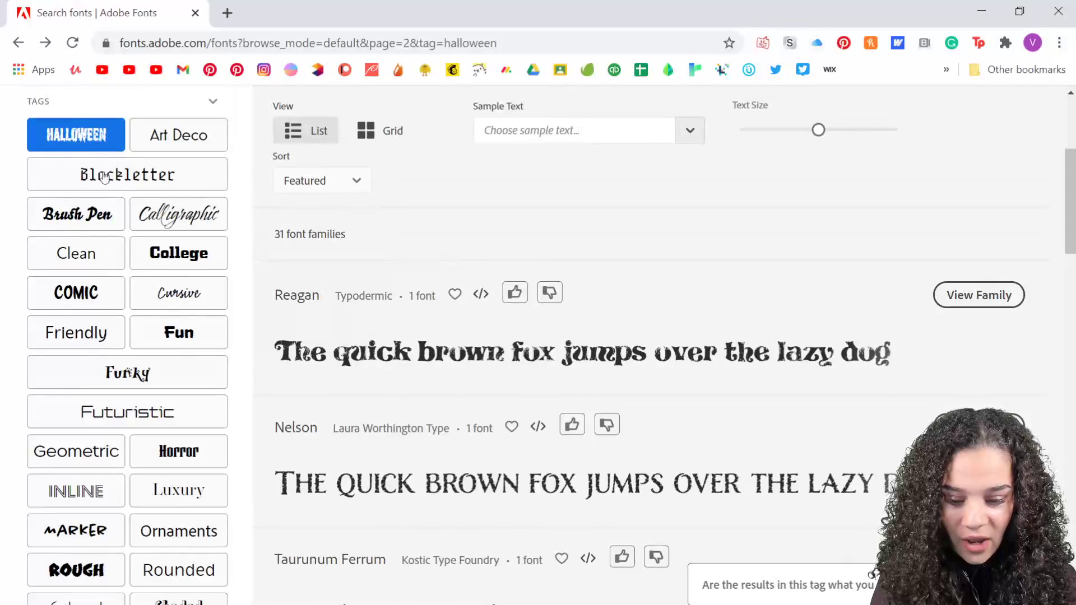
scroll(188, 292, "down", 1)
scroll(188, 292, "down", 3)
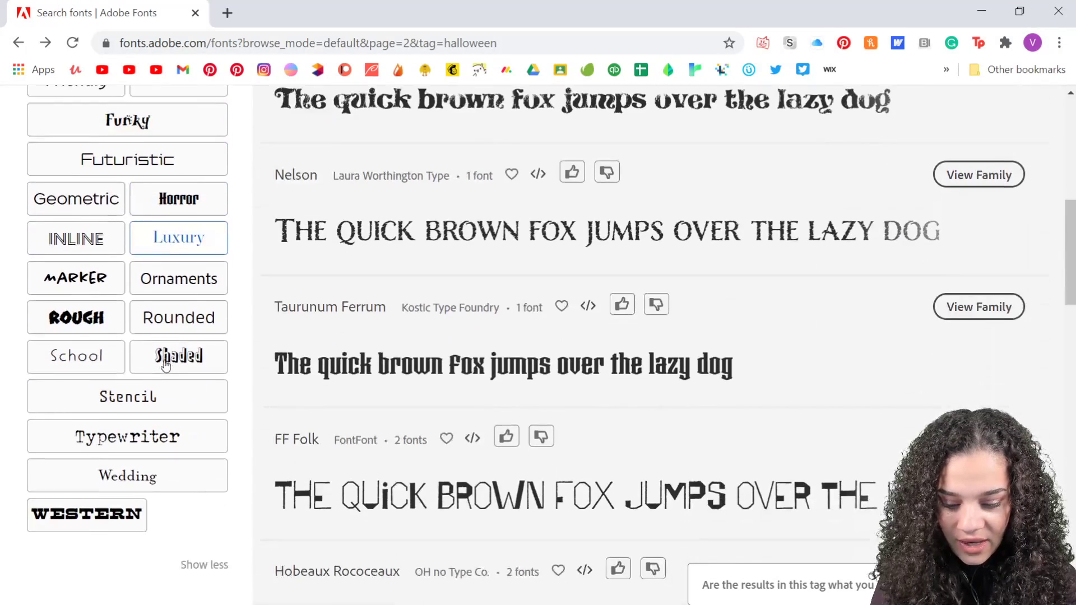
scroll(132, 358, "up", 3)
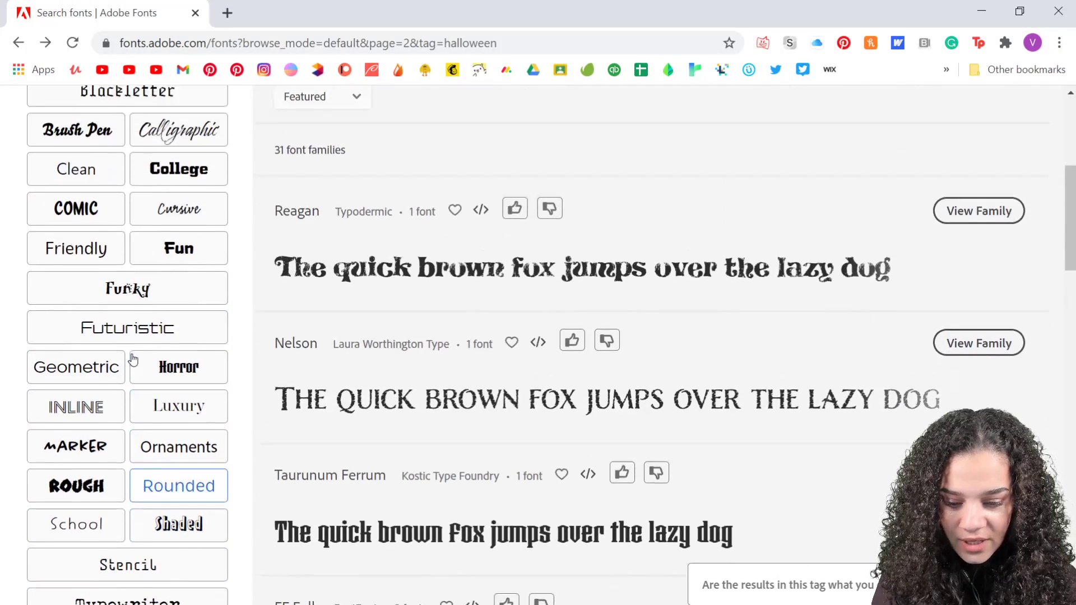
scroll(140, 334, "up", 2)
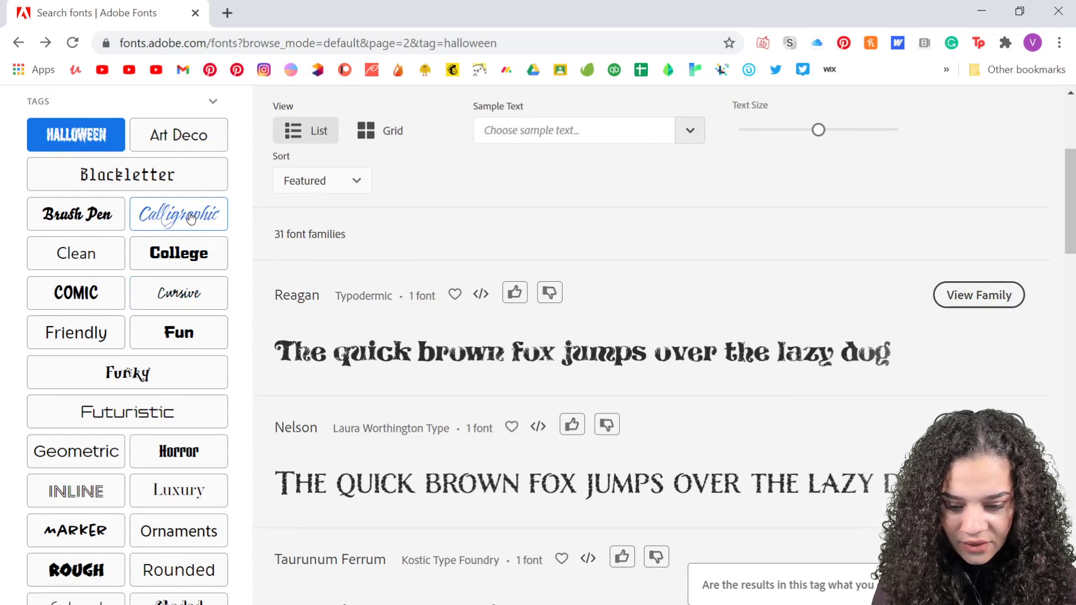
scroll(182, 230, "down", 3)
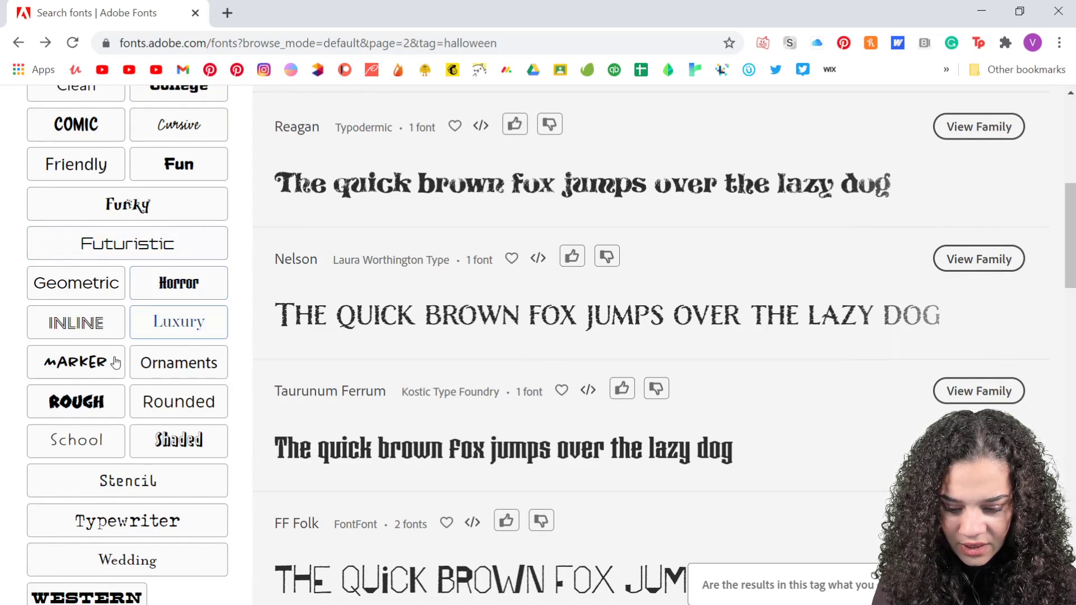
scroll(84, 362, "down", 2)
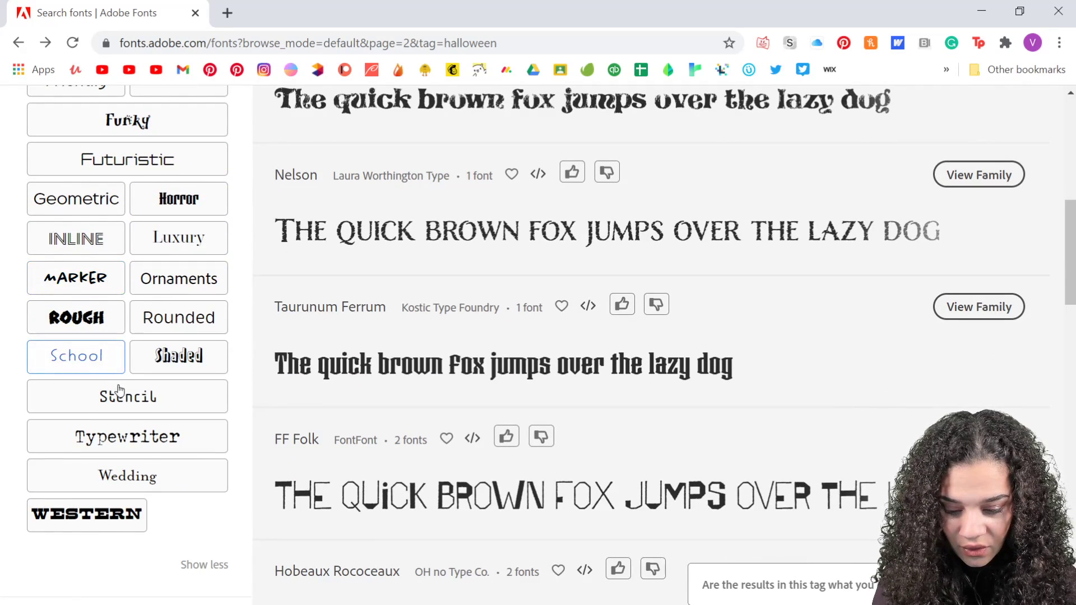
scroll(594, 510, "up", 6)
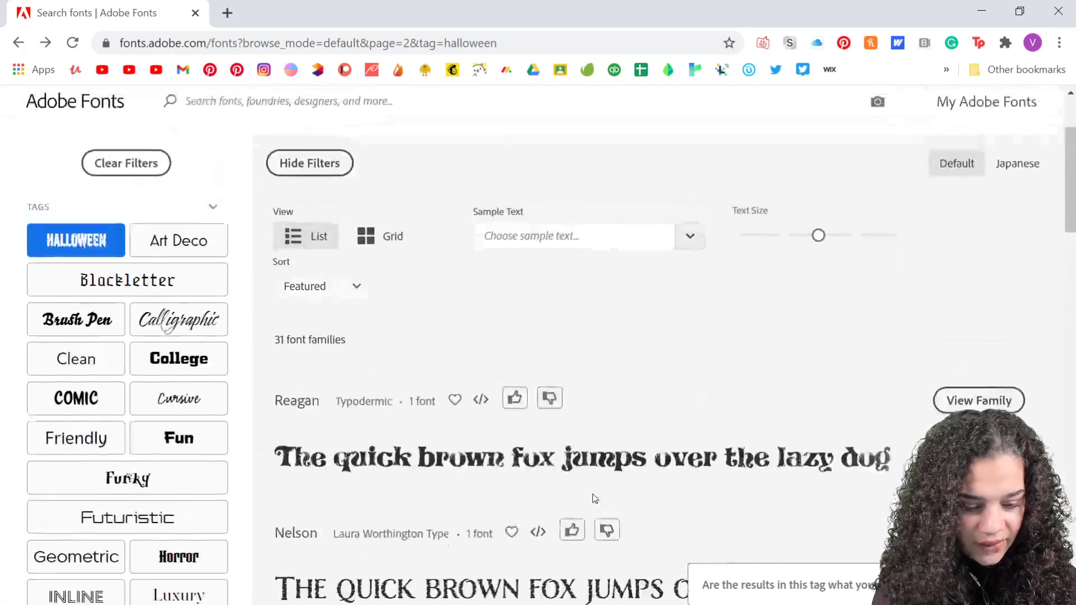
Go back to page 1 of the Halloween results and open the Banshee family.
scroll(593, 500, "down", 18)
scroll(555, 477, "down", 6)
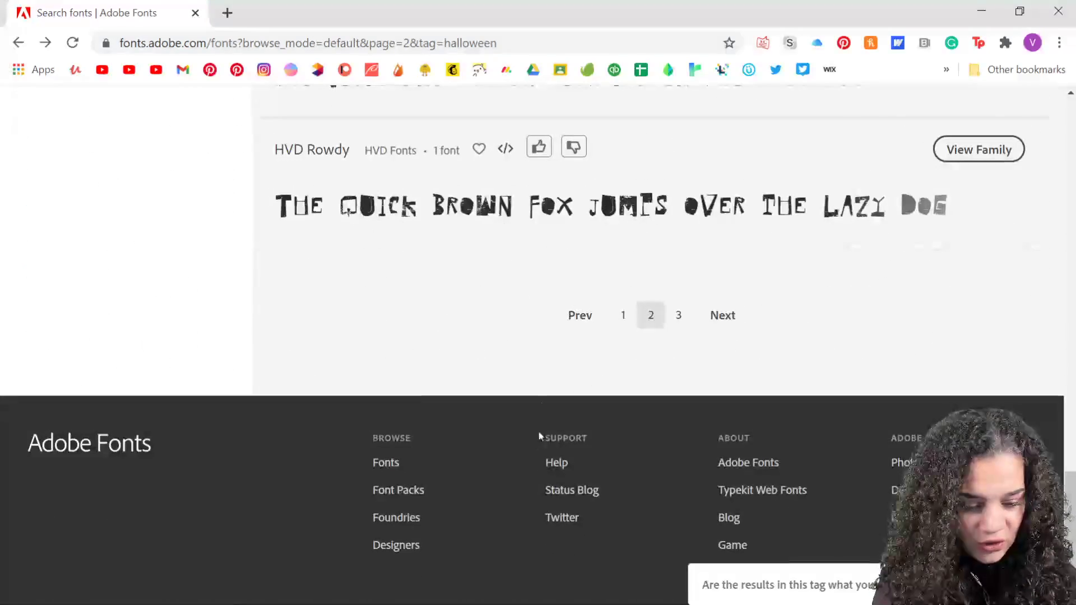
left_click(625, 321)
scroll(624, 325, "down", 5)
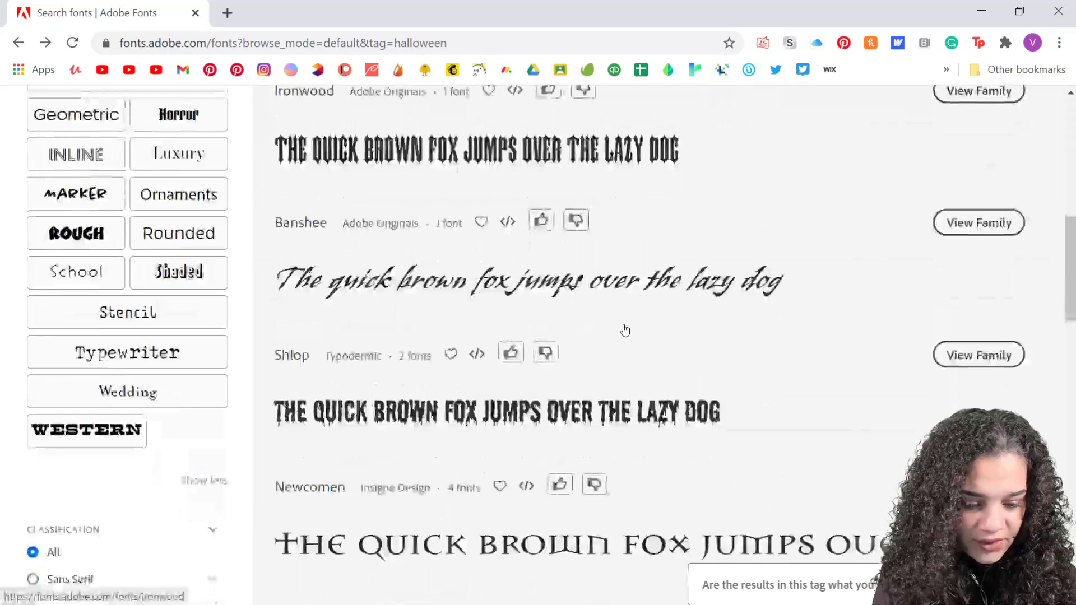
left_click(984, 227)
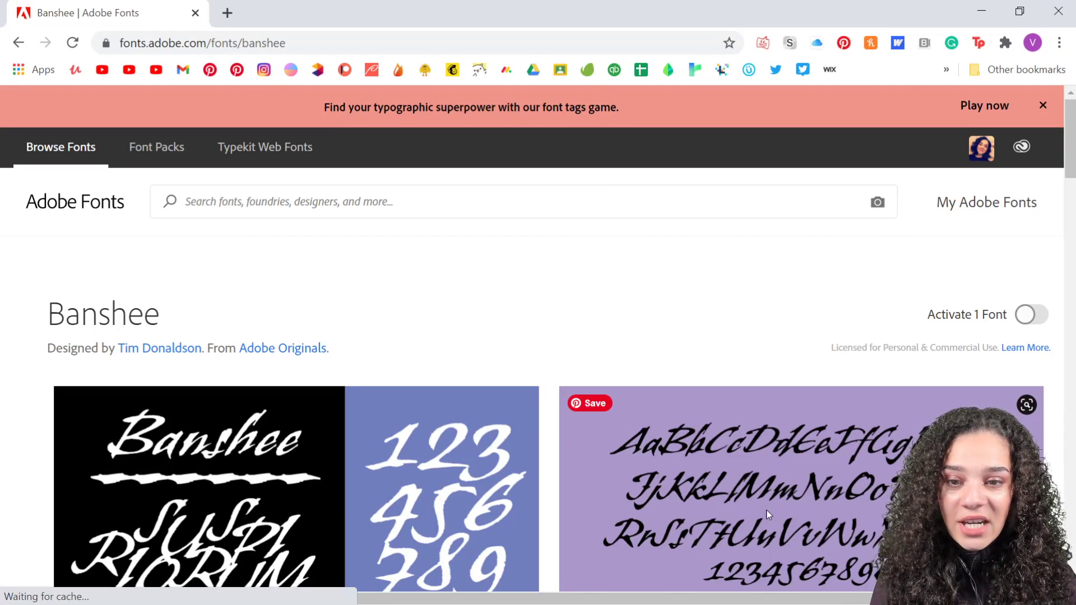
Activate the Banshee font, dismiss the activation message and look over the family page.
left_click(1030, 315)
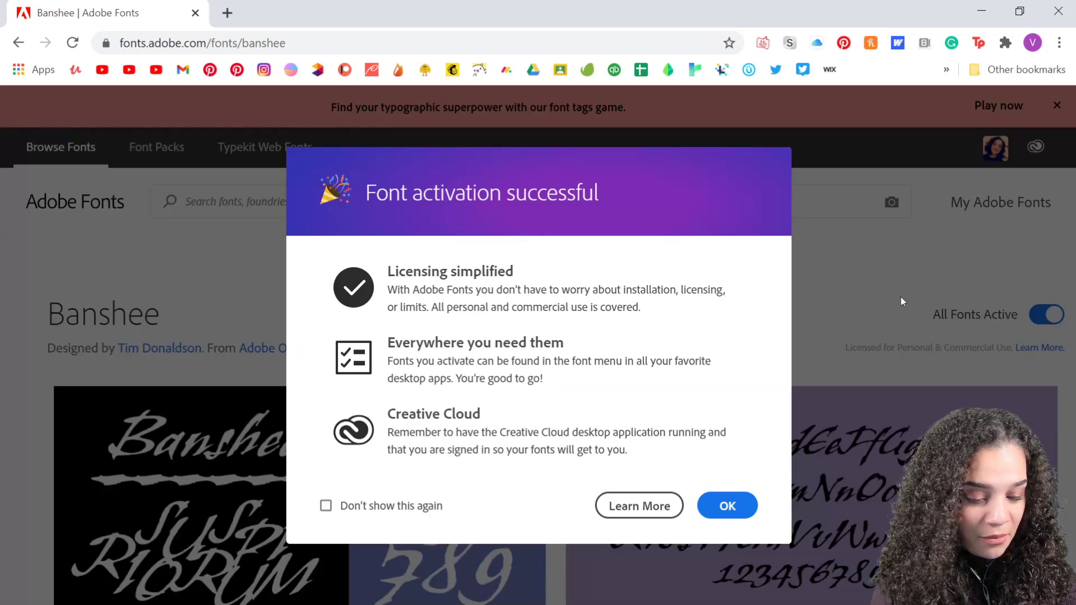
left_click(741, 507)
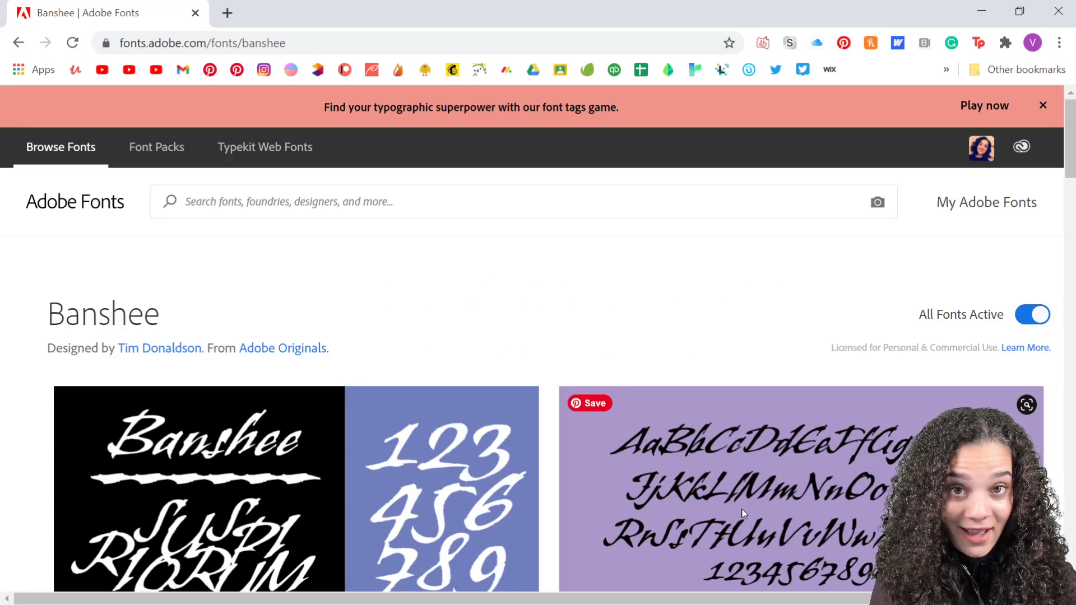
scroll(693, 431, "down", 4)
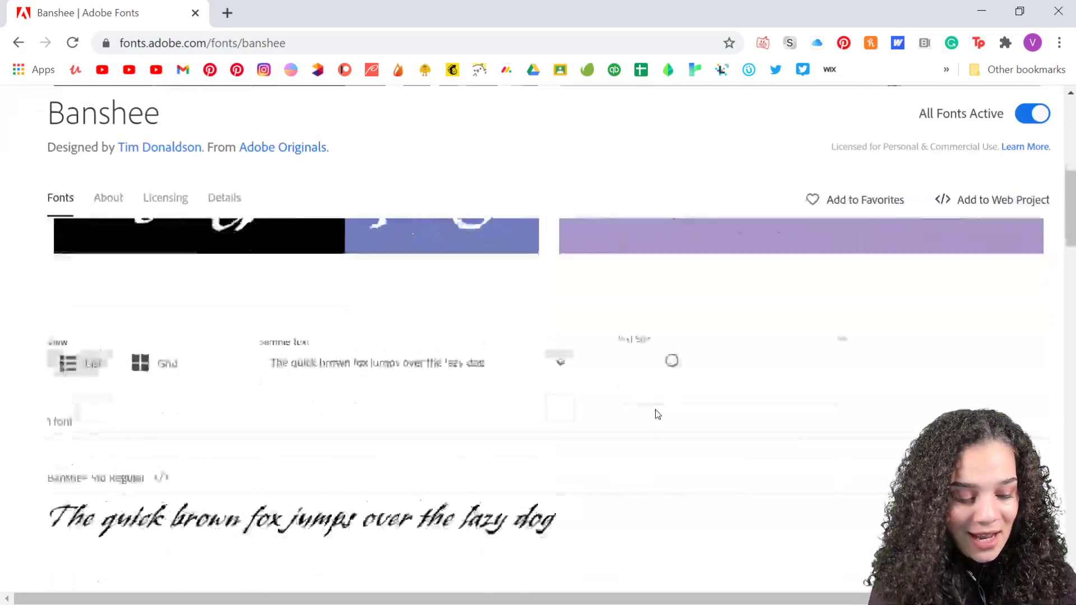
scroll(658, 410, "down", 5)
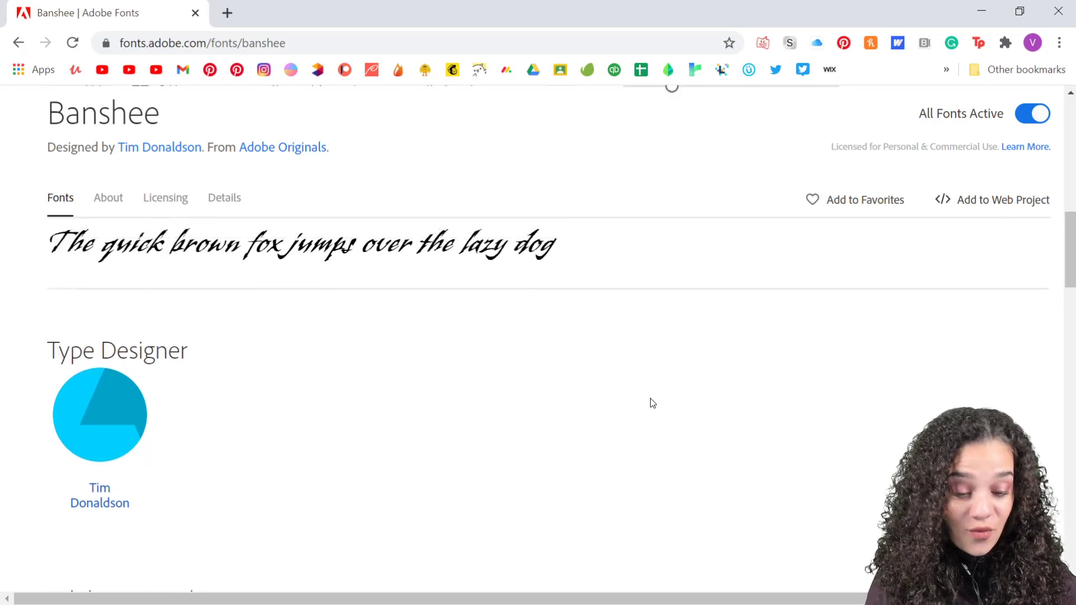
scroll(650, 402, "up", 10)
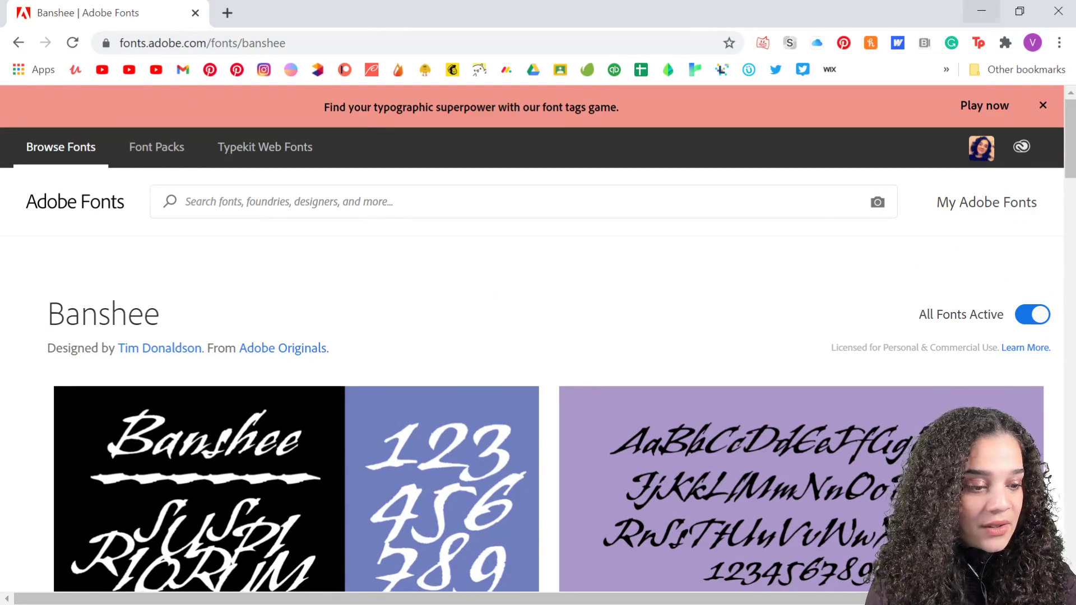
Switch to Photoshop and add the text "Nanshee" below MONTSERRAT on the Fonts artboard.
left_click(983, 16)
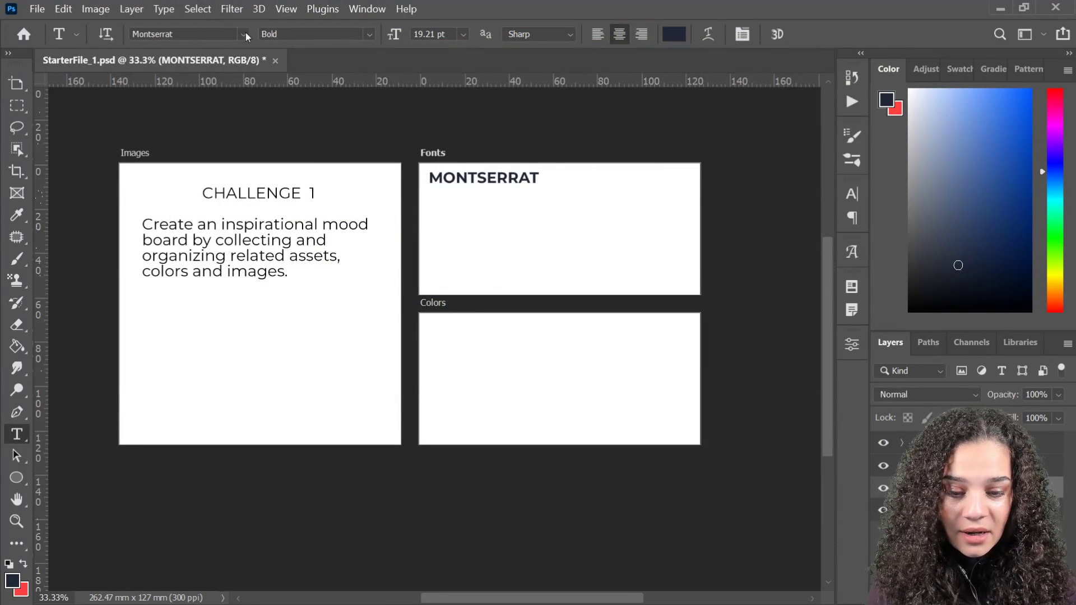
left_click(433, 202)
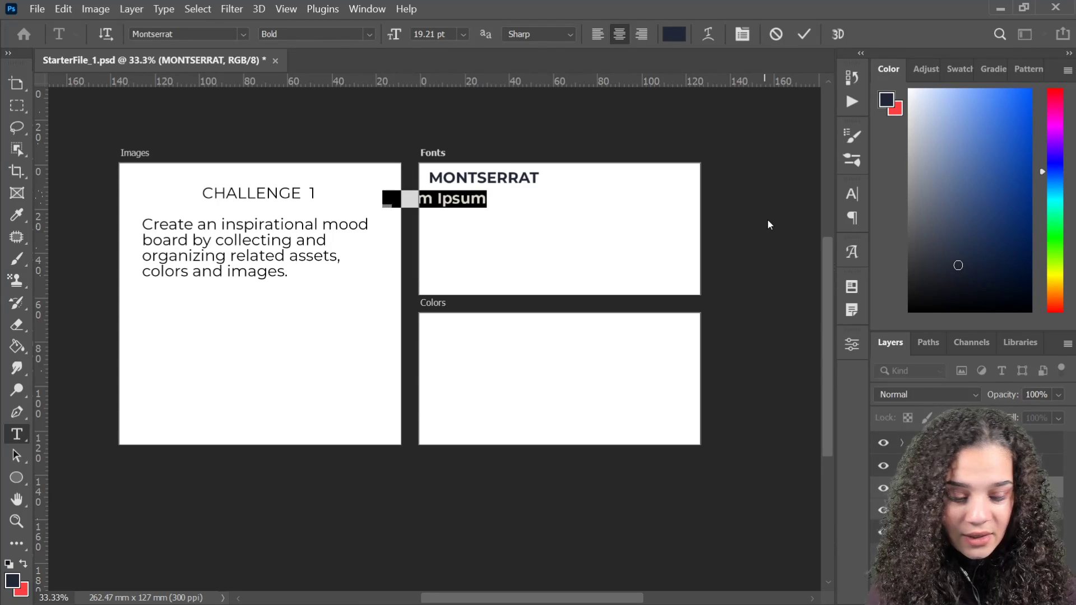
type("b")
key("BackSpace")
type("Na")
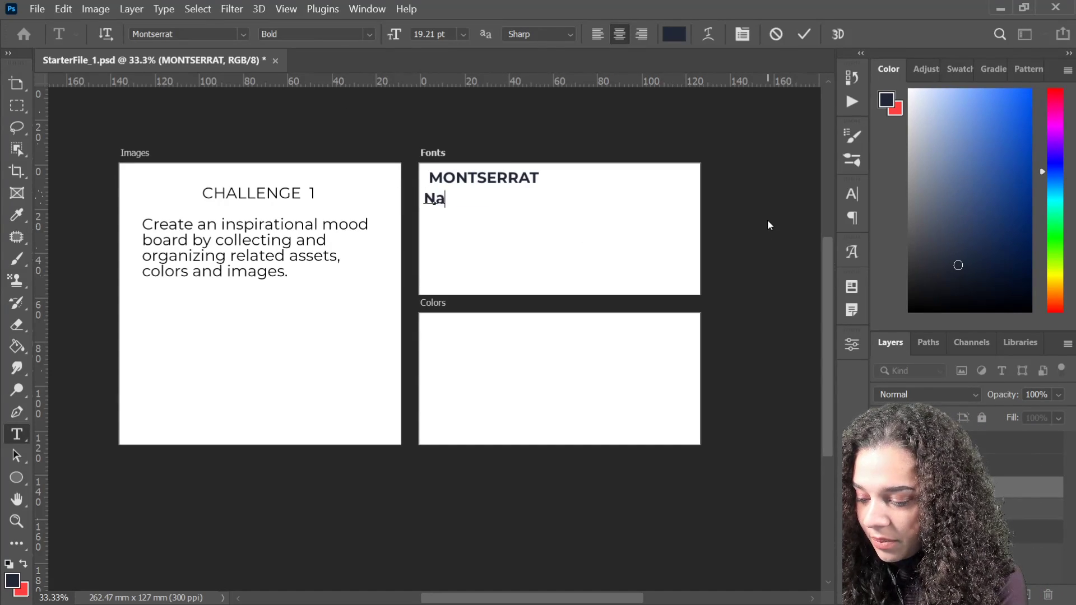
type("nshee")
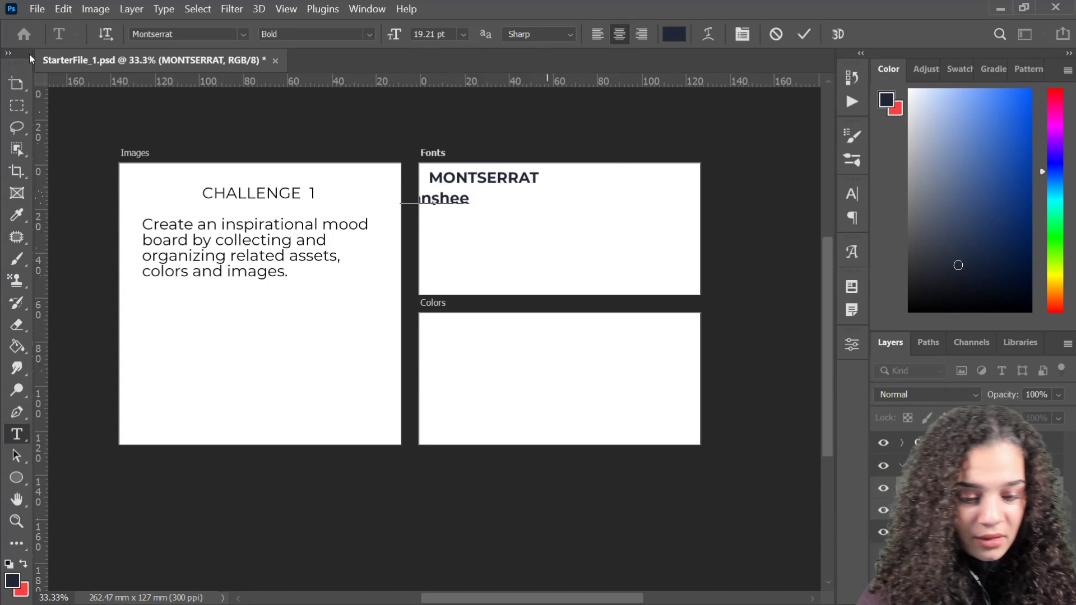
Left-align the new text line below MONTSERRAT and correct its first letter so it reads "Banshee".
double_click(448, 197)
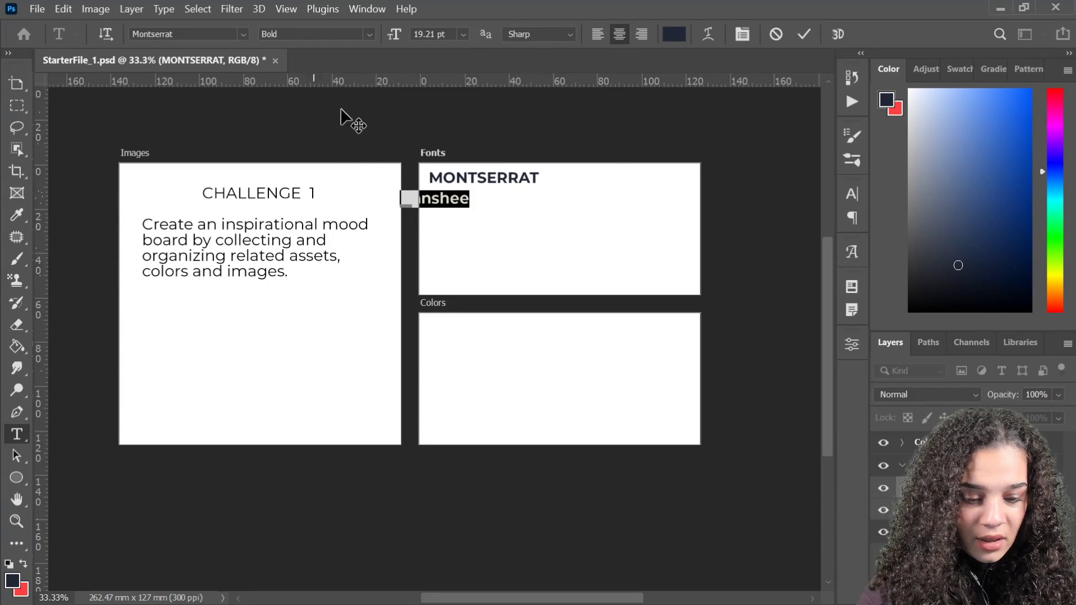
left_click(598, 35)
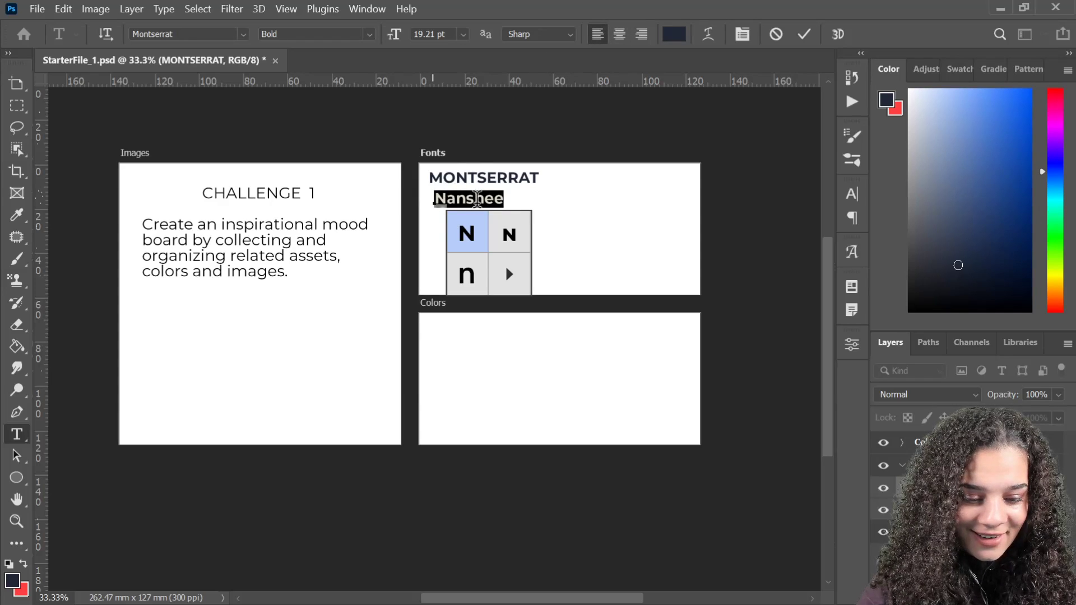
key("Escape")
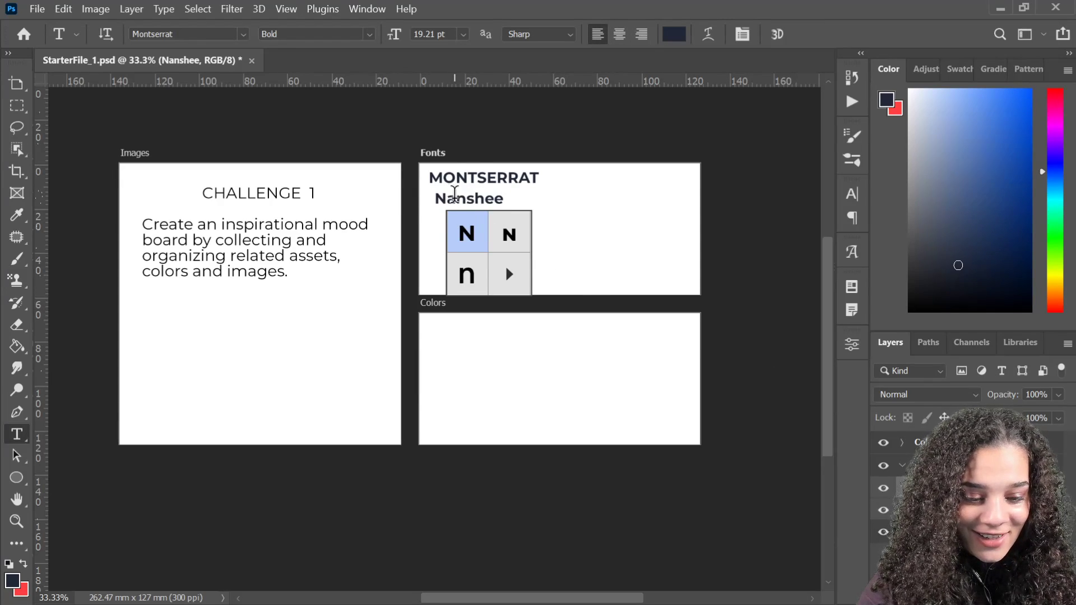
left_click(440, 197)
key("BackSpace")
type("B")
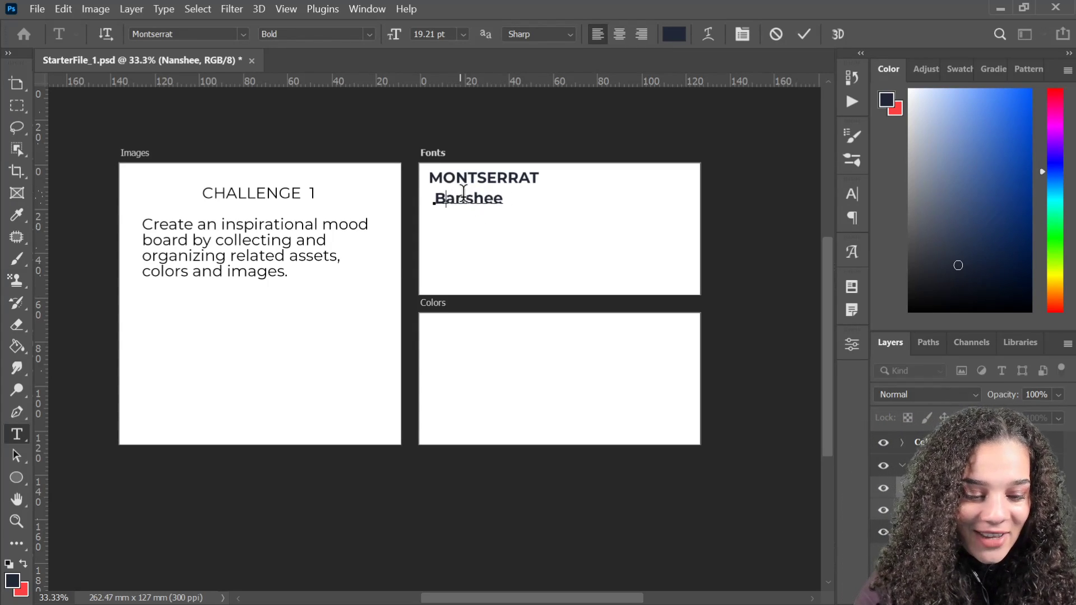
Try to find the Banshee font by name and apply it to the Banshee label.
double_click(464, 196)
left_click(242, 35)
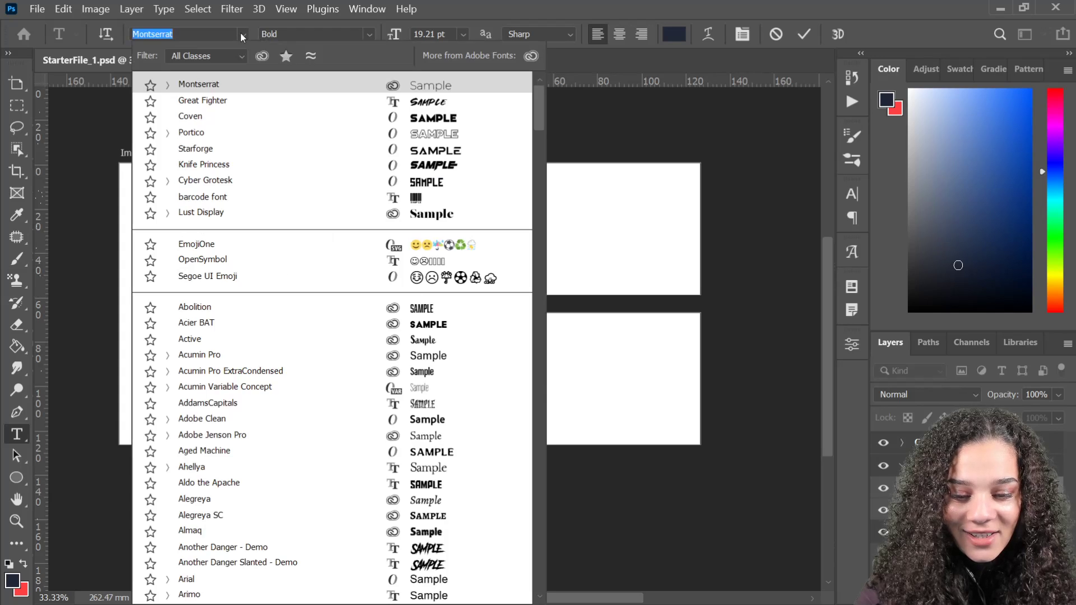
type("ban")
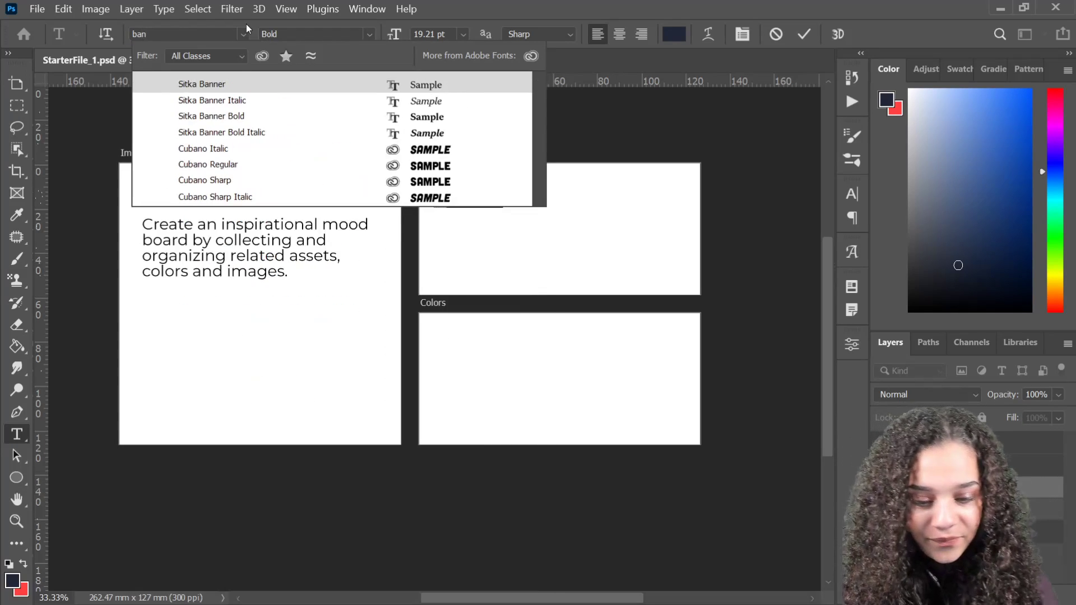
key("Return")
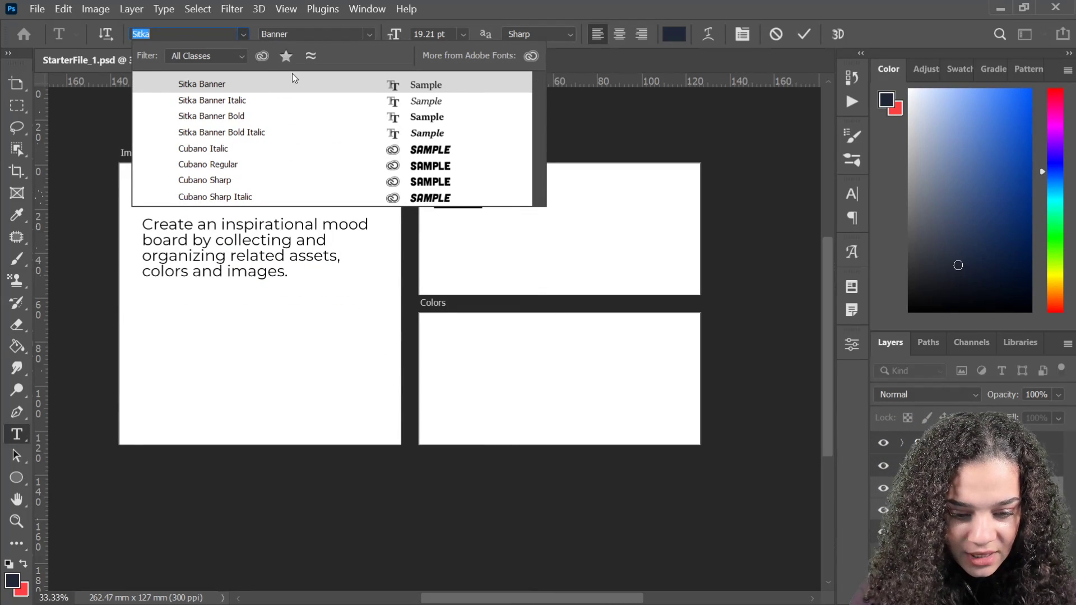
type("ba")
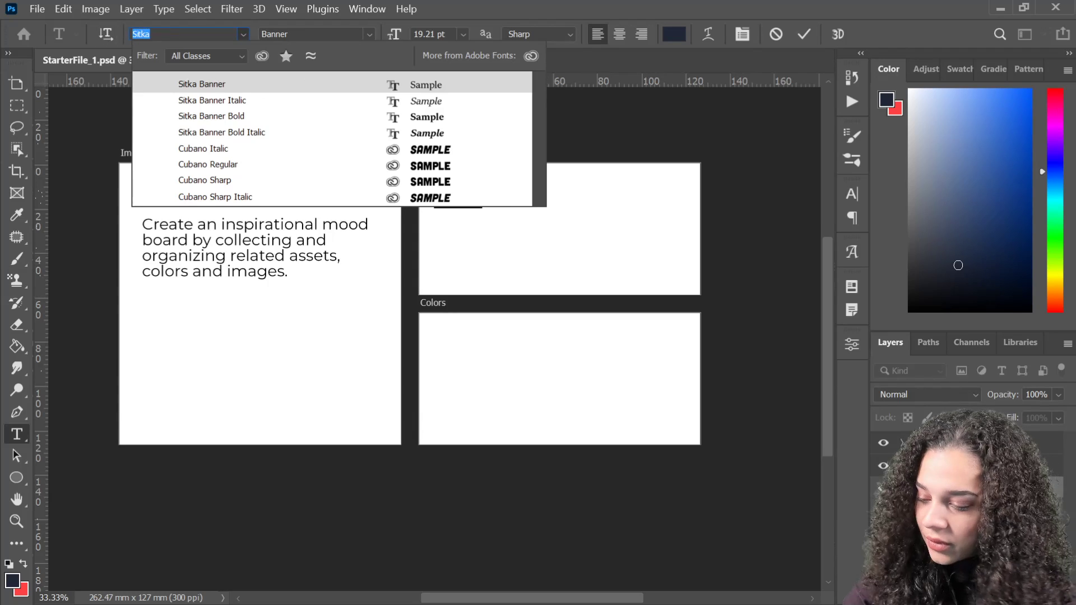
type("n")
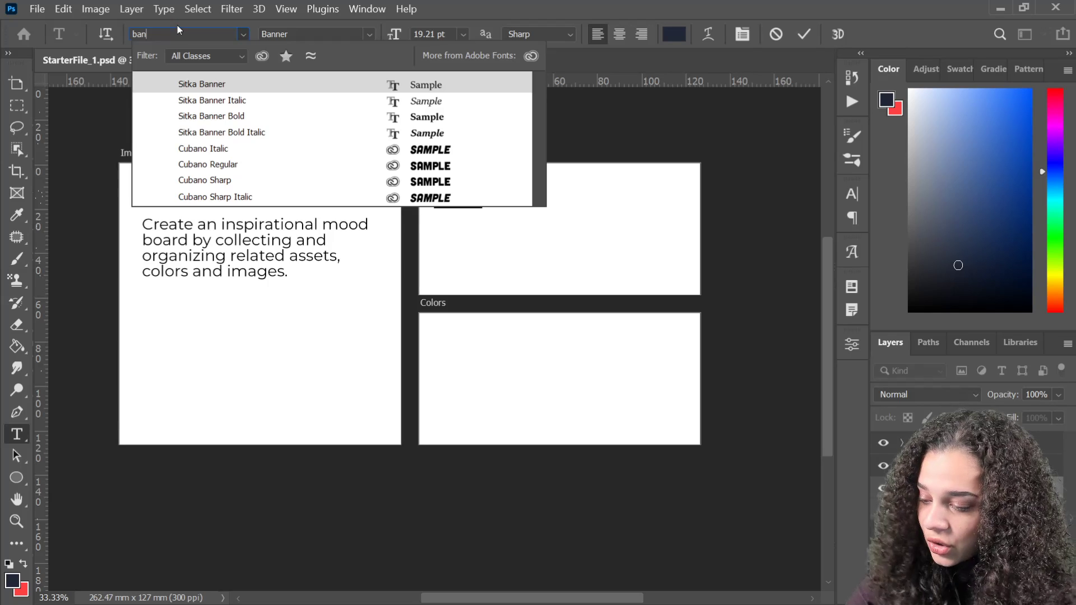
type("sh")
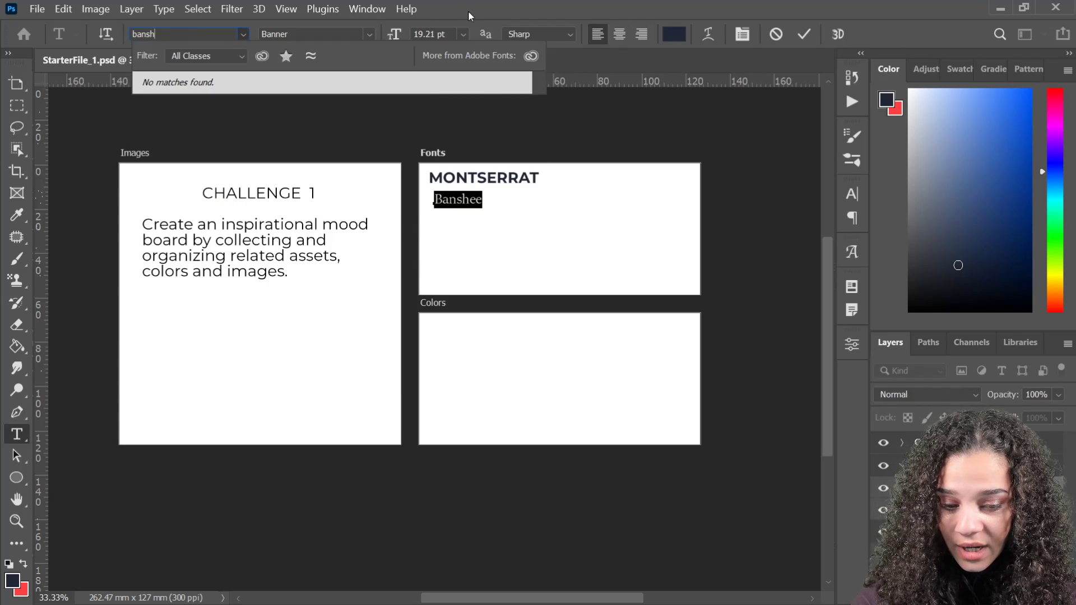
key("Escape")
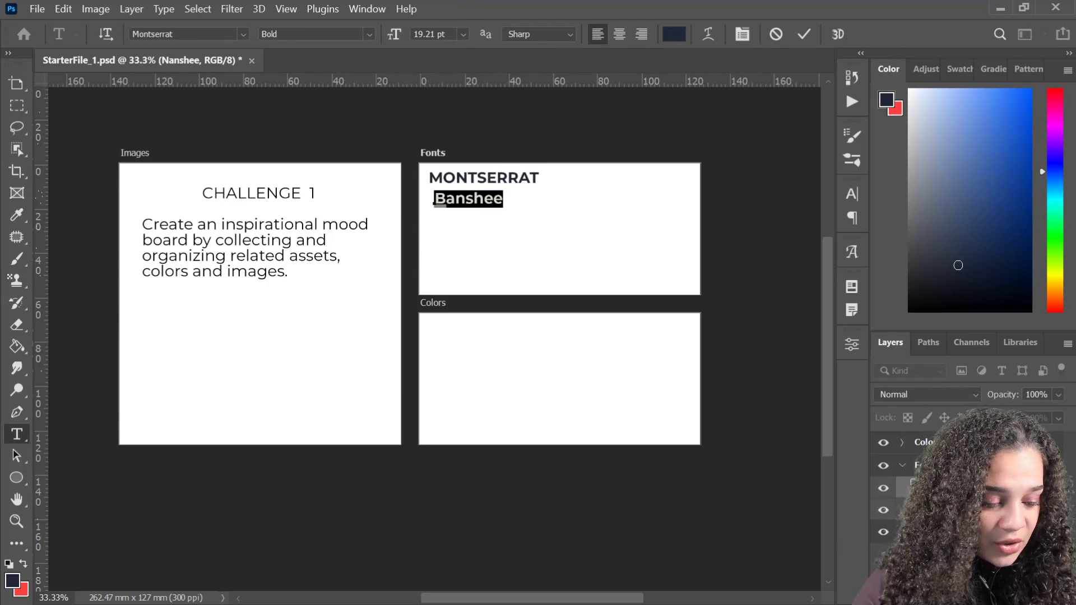
Move the Banshee label slightly so its left edge lines up with MONTSERRAT above it.
key("Escape")
key("ctrl+t")
left_click_drag(482, 202, 475, 204)
key("Return")
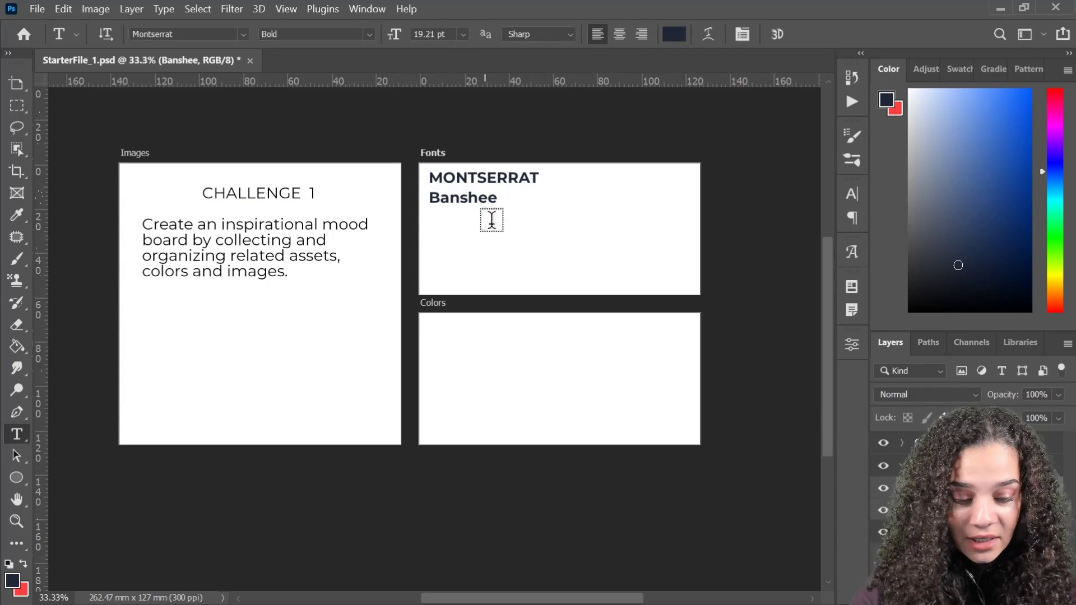
Add a new text line below Banshee on the Fonts artboard and move it so its left edge roughly lines up.
left_click(440, 219)
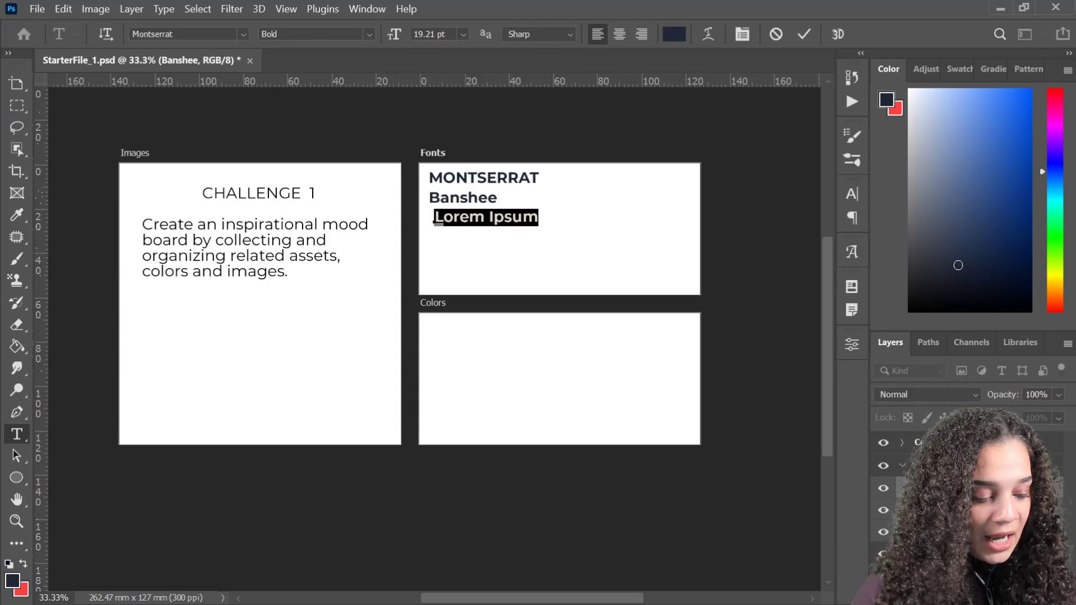
key("Escape")
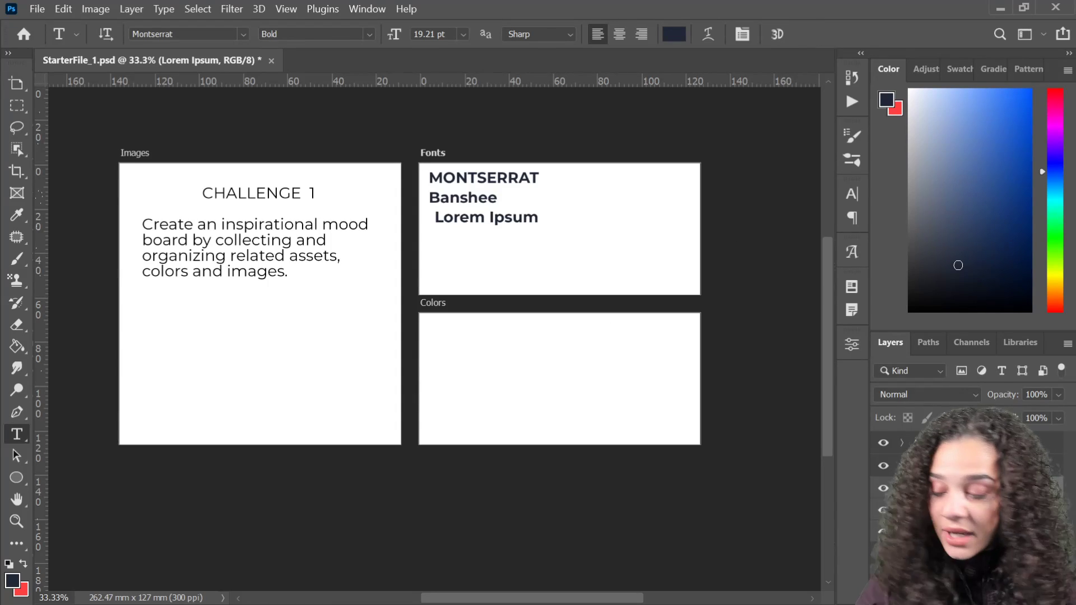
key("ctrl+t")
left_click_drag(509, 221, 502, 223)
key("Return")
Replace the placeholder line with "Mason Serif", align it with Banshee above, and select the Fonts artboard.
key("t")
triple_click(499, 216)
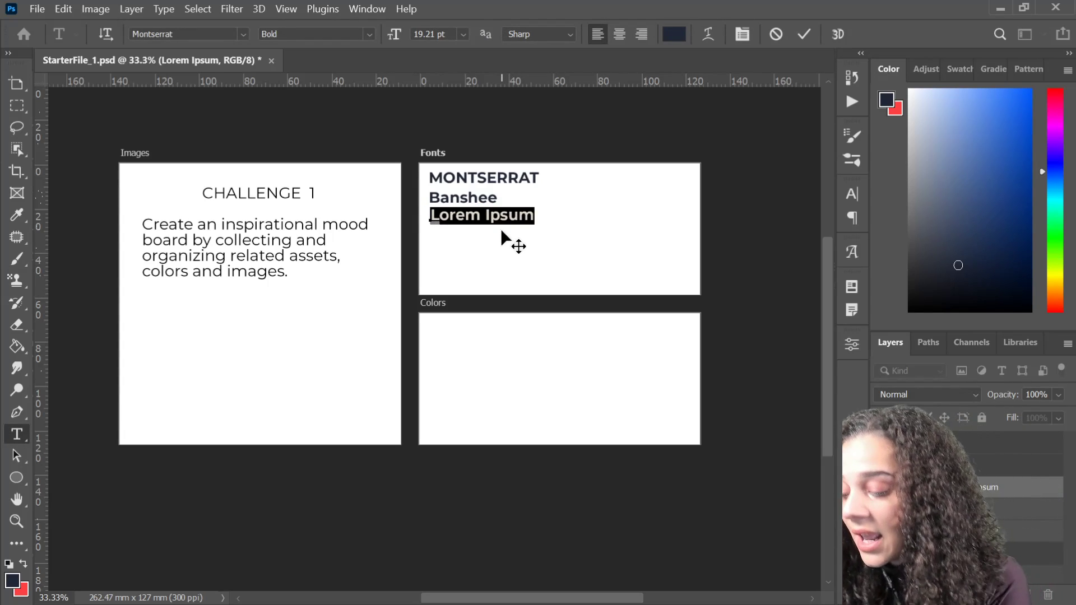
type("Mason ")
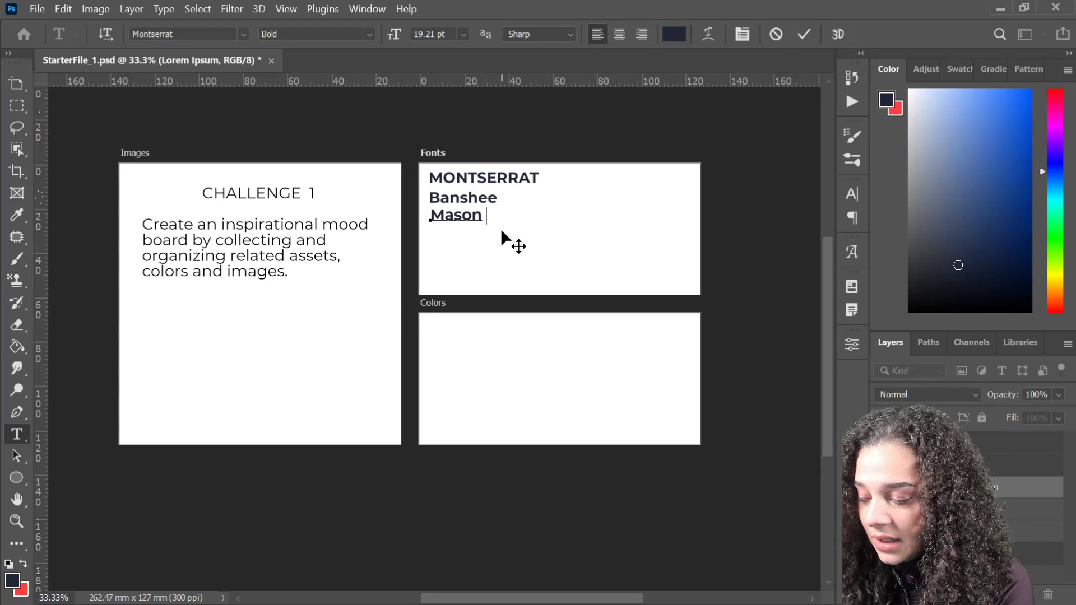
type("Serif")
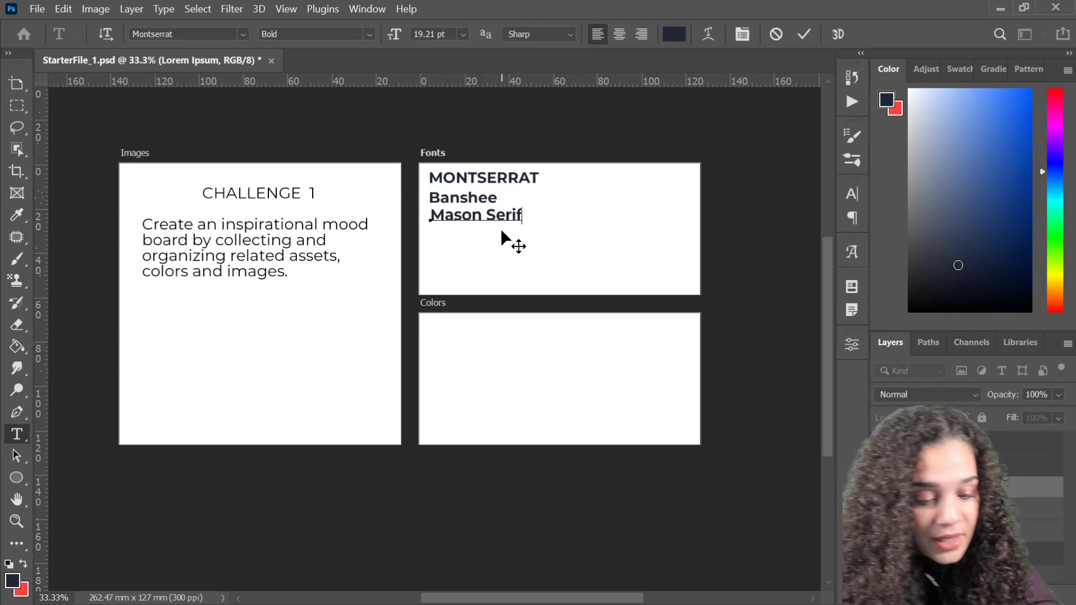
key("ctrl+Return")
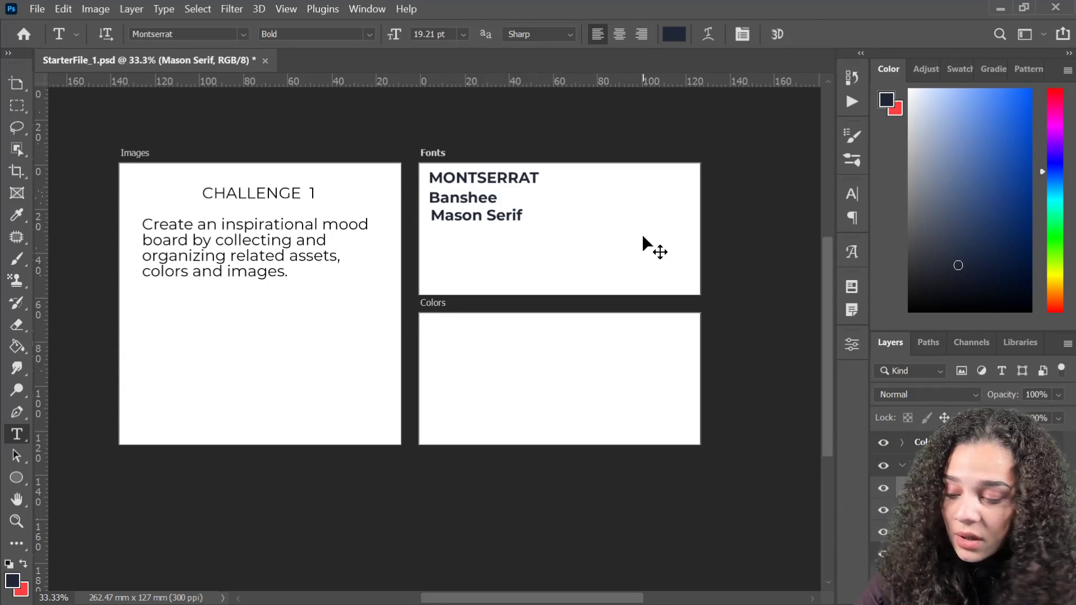
key("ctrl+t")
key("Return")
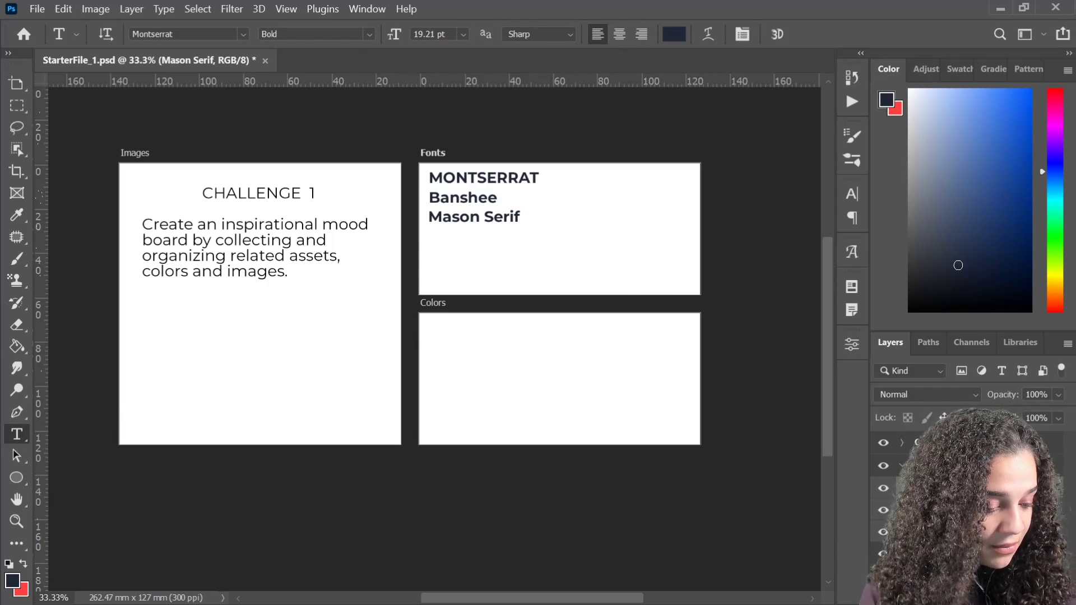
left_click(953, 465)
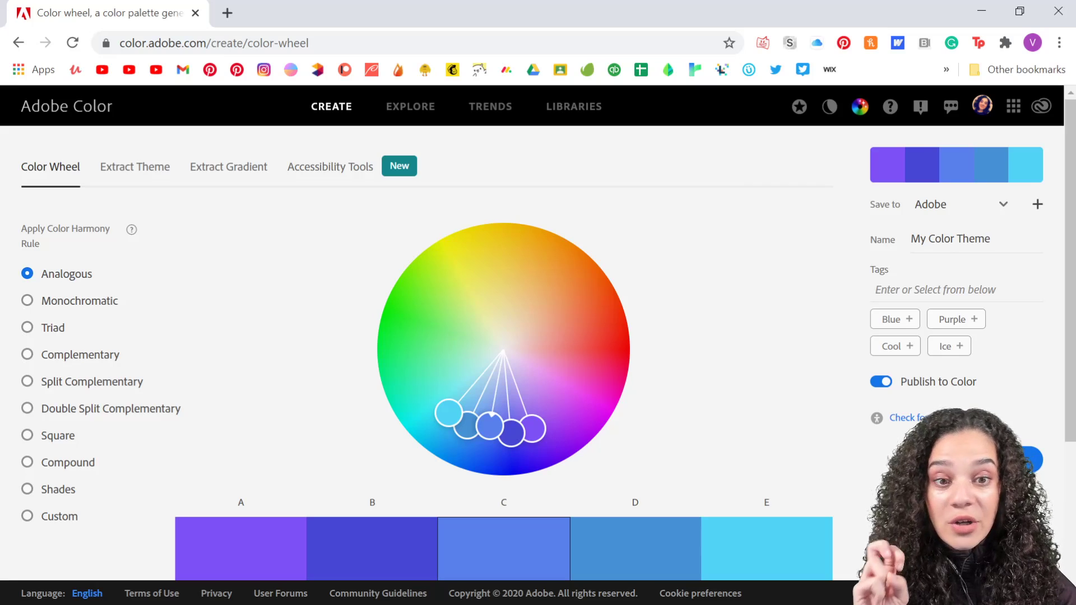
Switch to Adobe Color in the browser and search the Explore themes for "Creature".
left_click(407, 108)
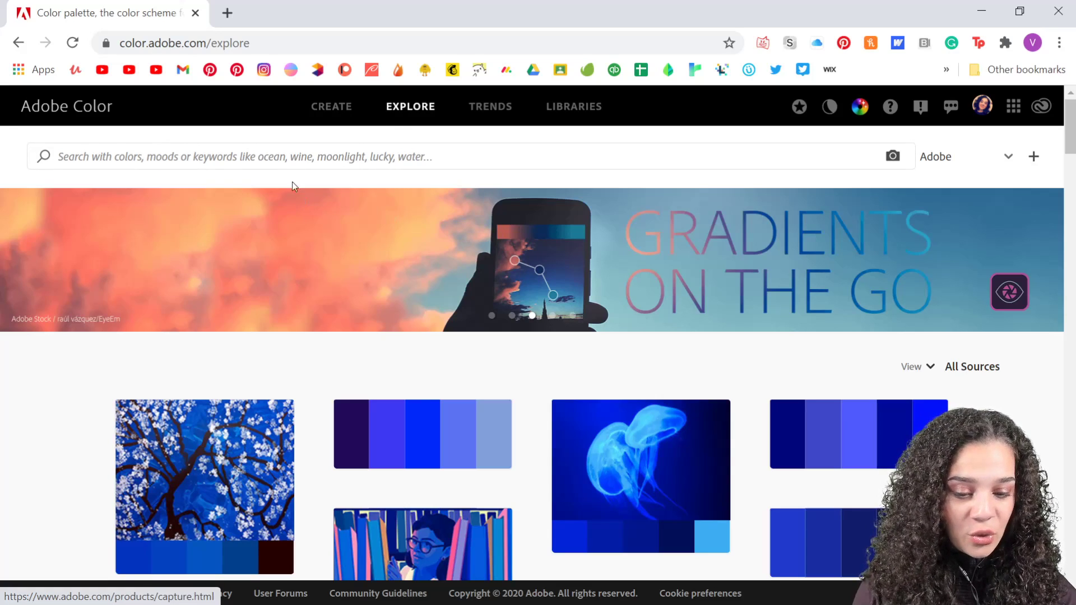
left_click(282, 159)
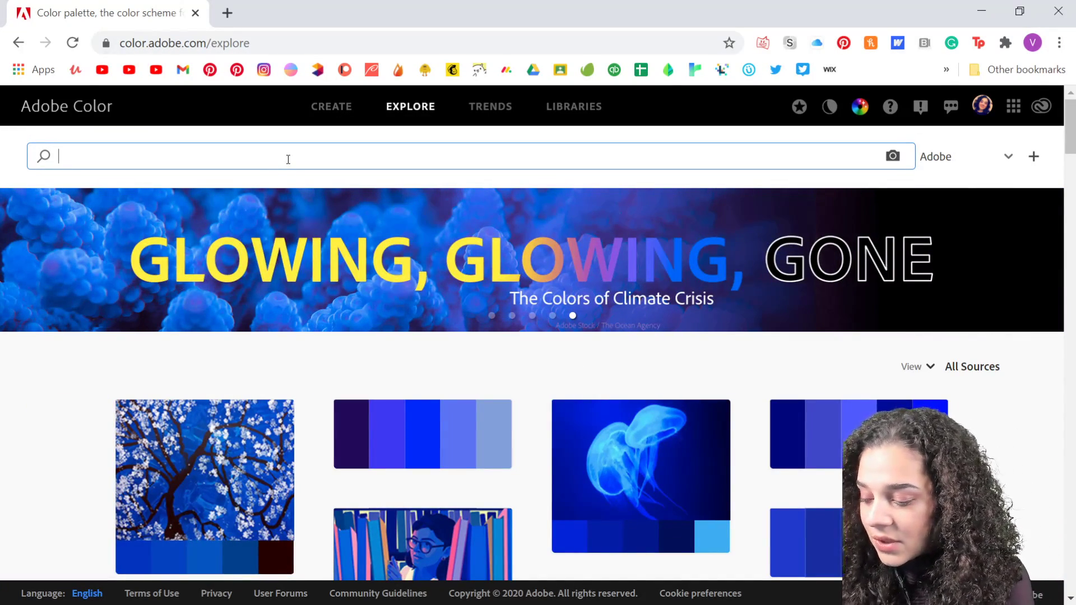
type("Cre")
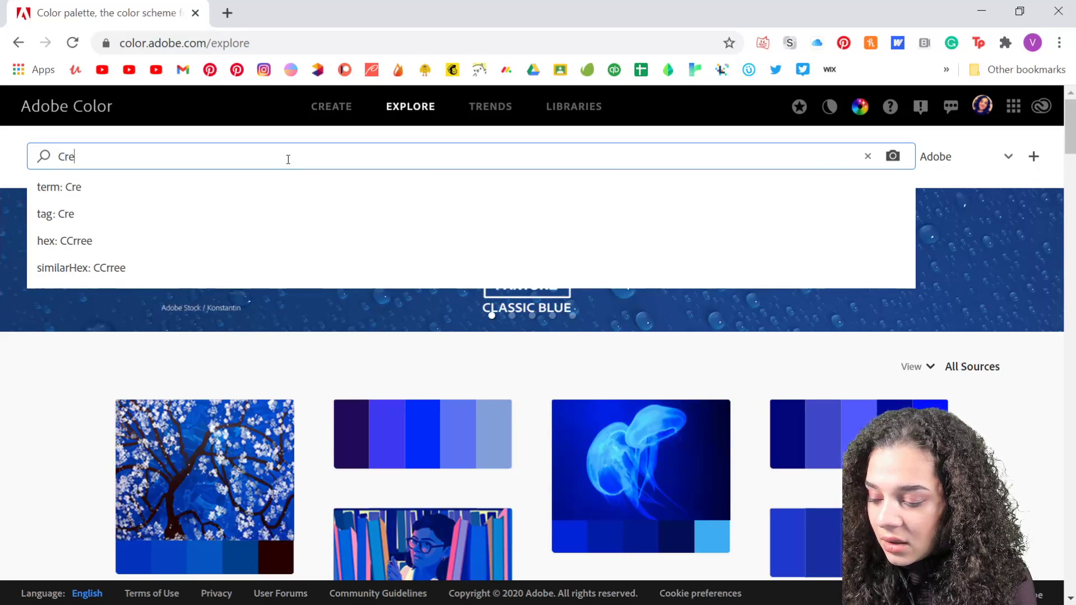
type("ature")
key("Return")
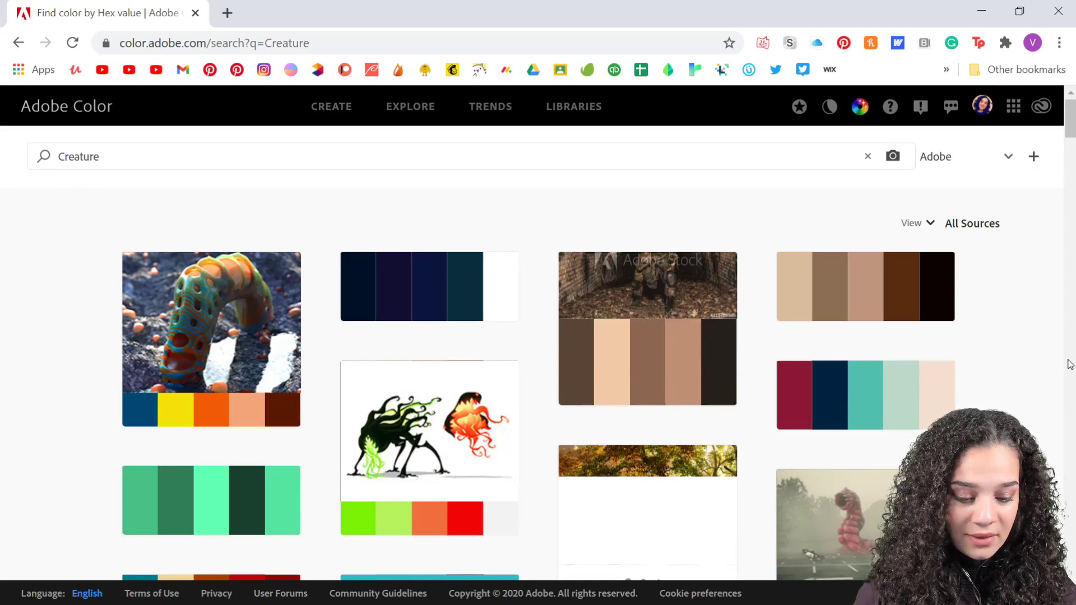
Browse the Creature color themes for a palette that suits the mood board.
scroll(985, 359, "down", 6)
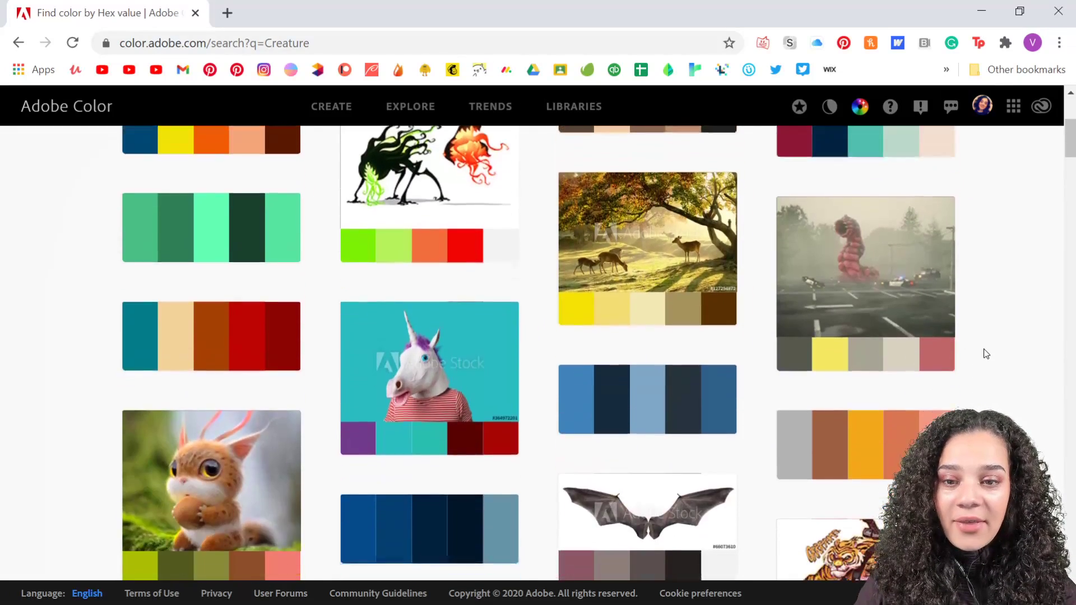
scroll(987, 348, "down", 6)
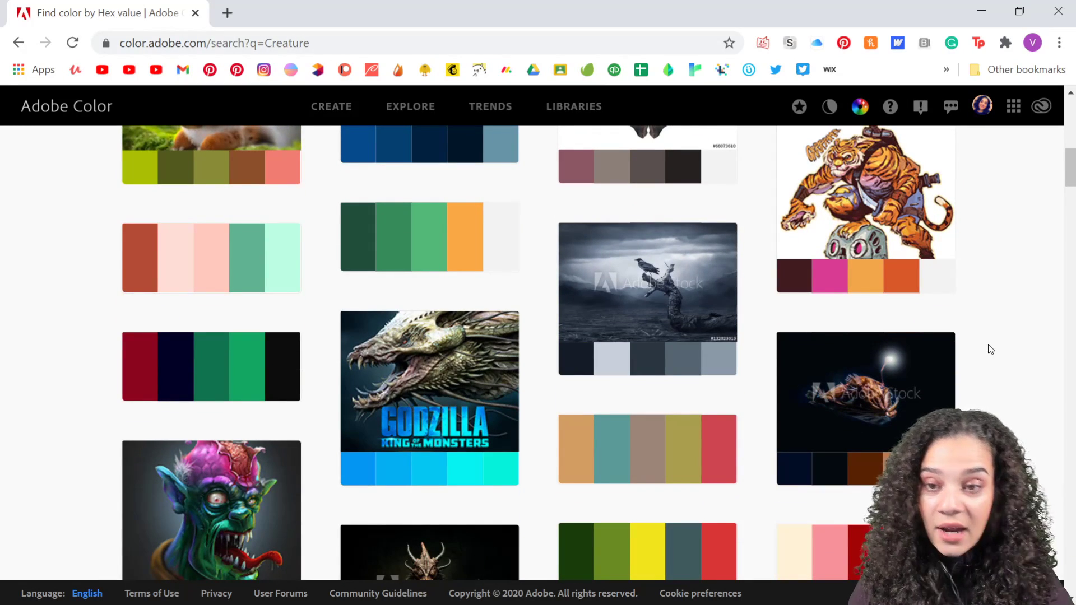
scroll(935, 335, "up", 2)
scroll(452, 395, "down", 2)
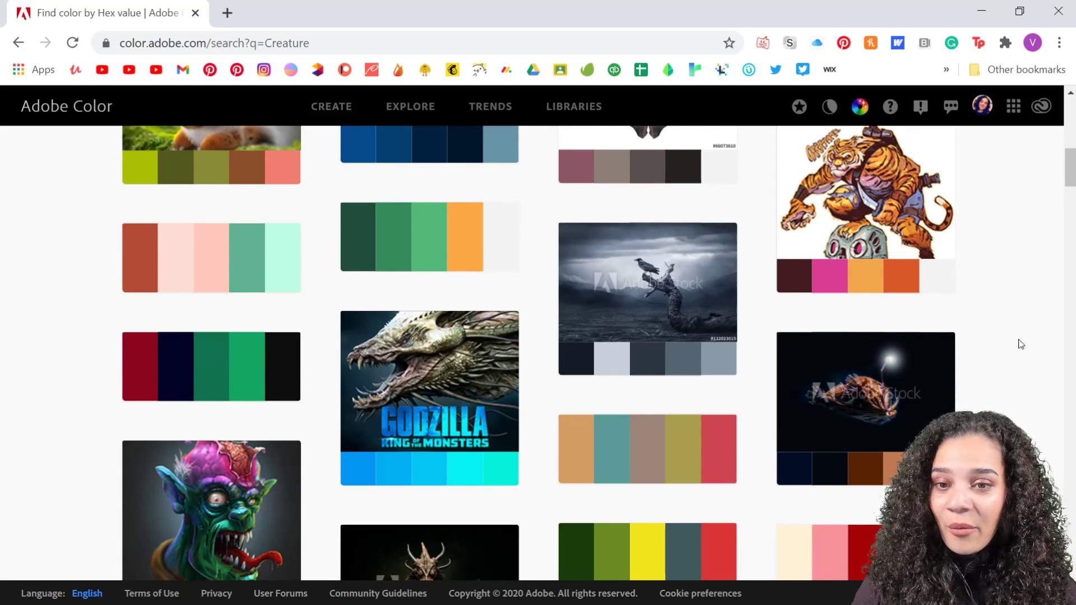
scroll(1065, 368, "up", 4)
scroll(1065, 368, "down", 10)
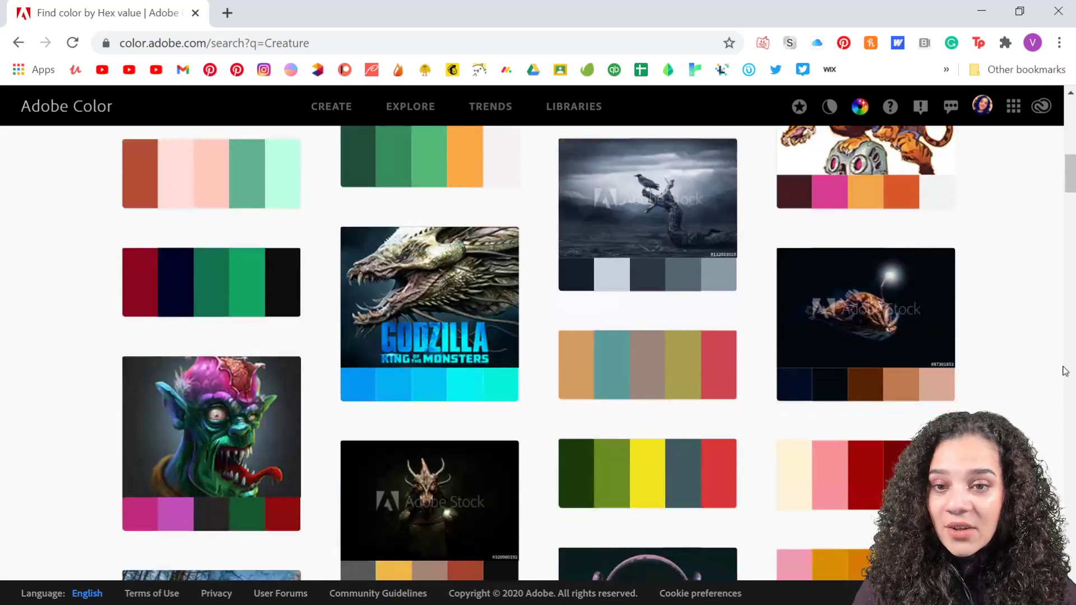
scroll(1065, 371, "down", 2)
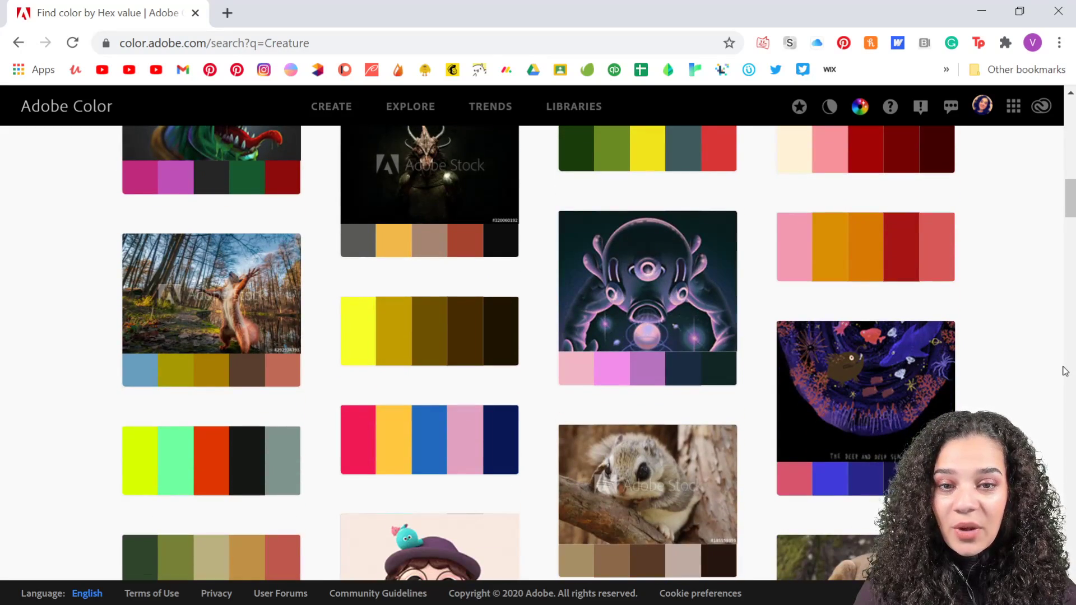
scroll(1018, 370, "down", 2)
scroll(912, 307, "down", 3)
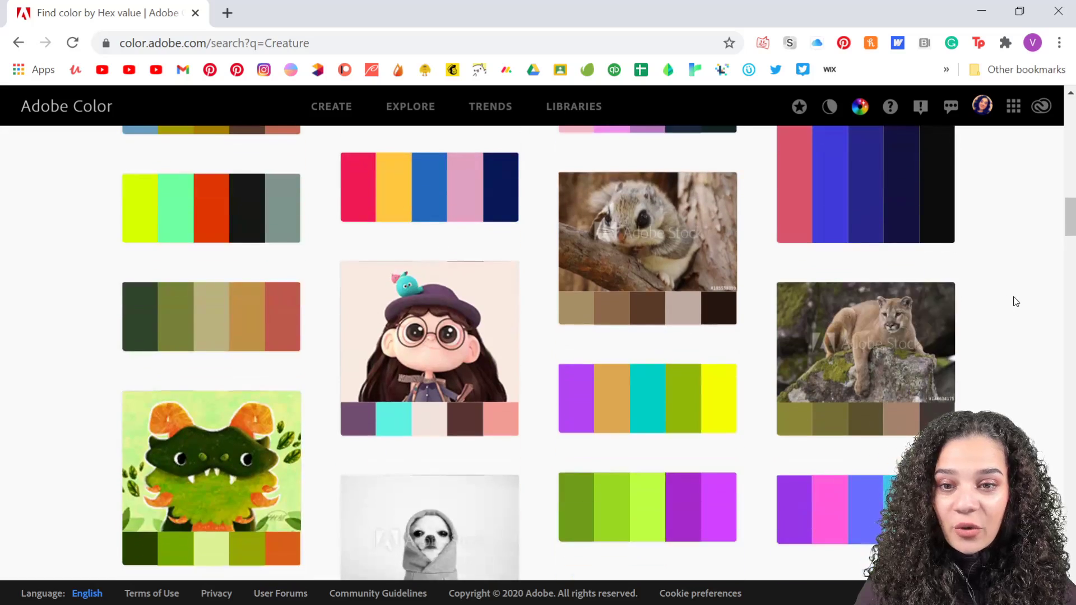
scroll(1016, 301, "down", 6)
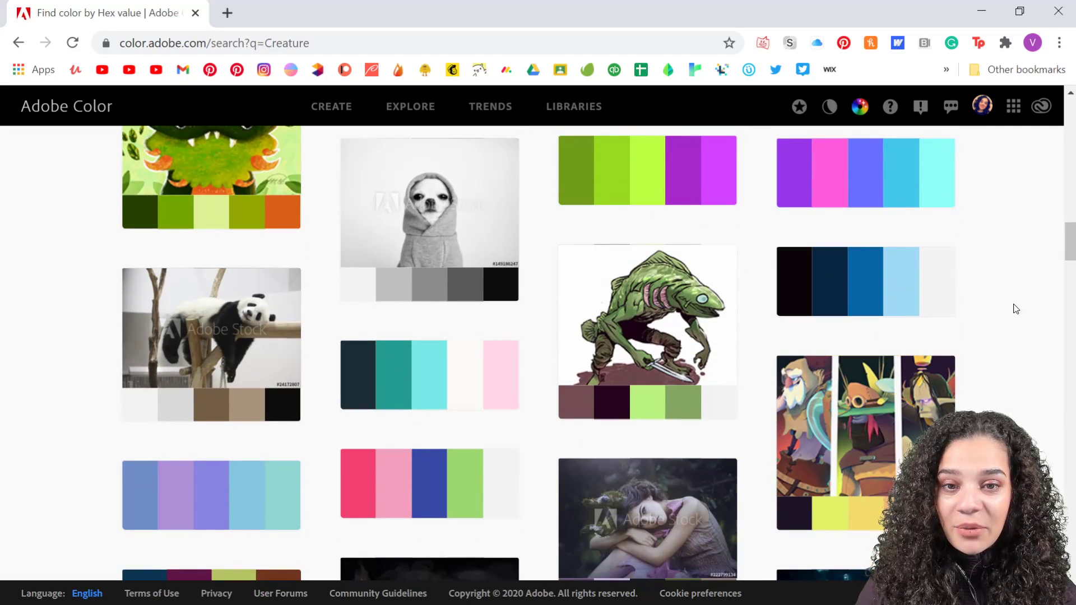
scroll(1016, 309, "down", 2)
scroll(1017, 309, "down", 1)
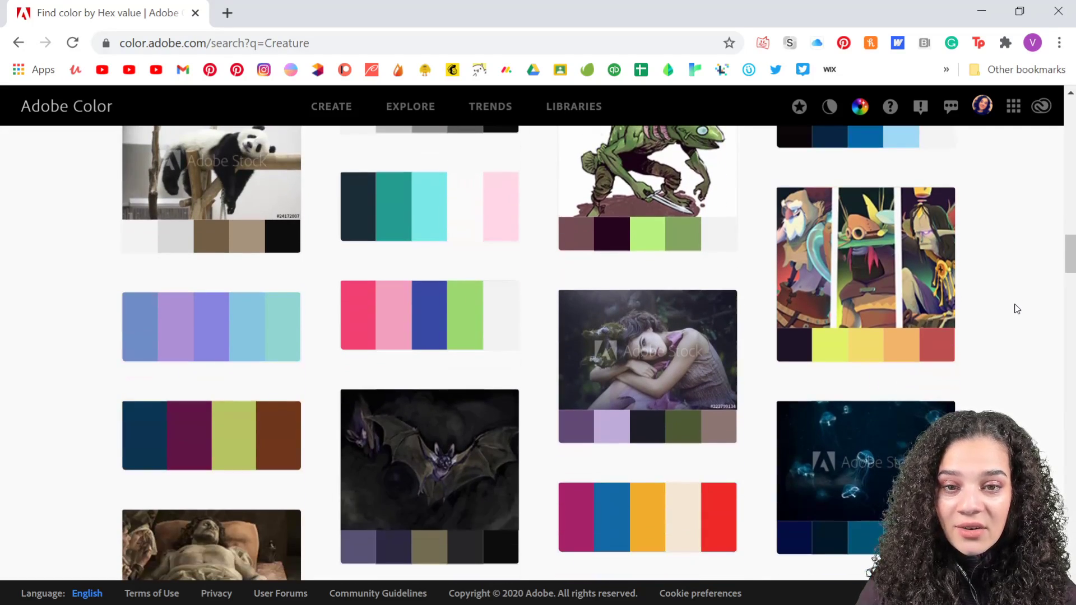
scroll(1017, 308, "down", 3)
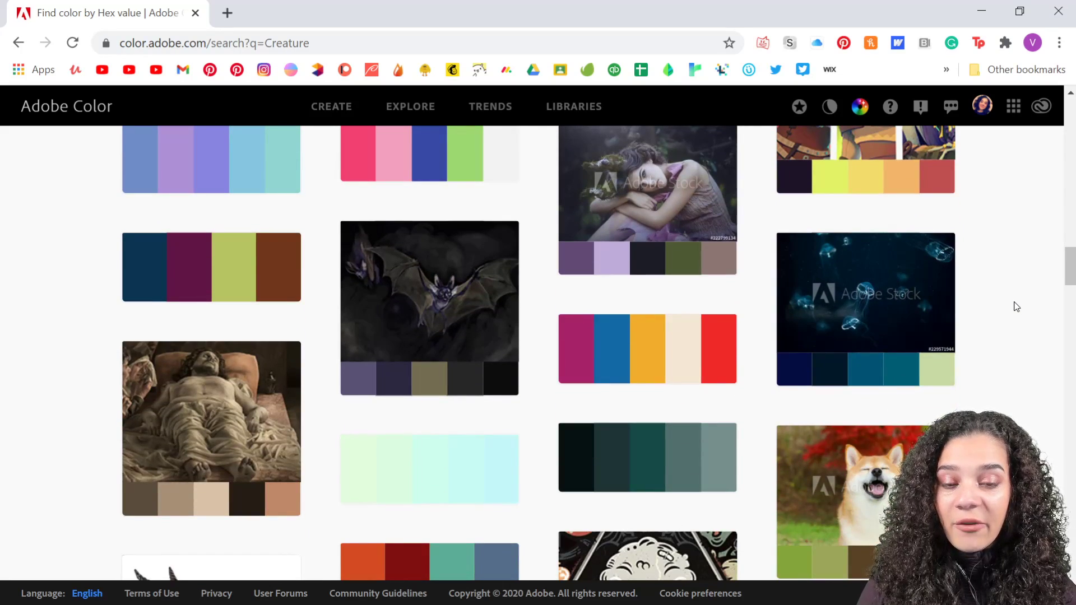
scroll(1016, 306, "down", 5)
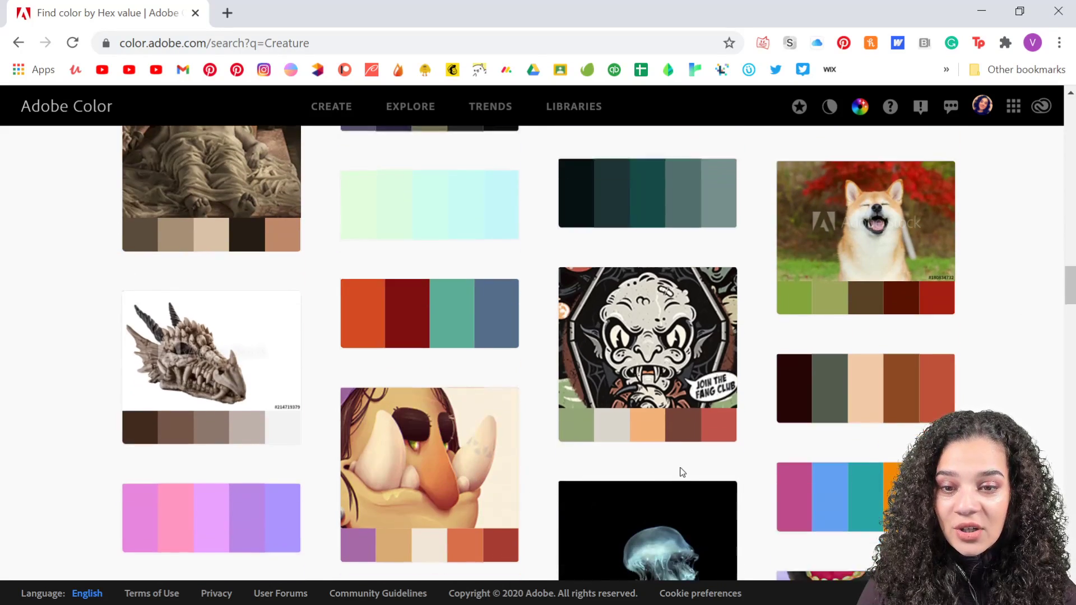
scroll(682, 473, "down", 3)
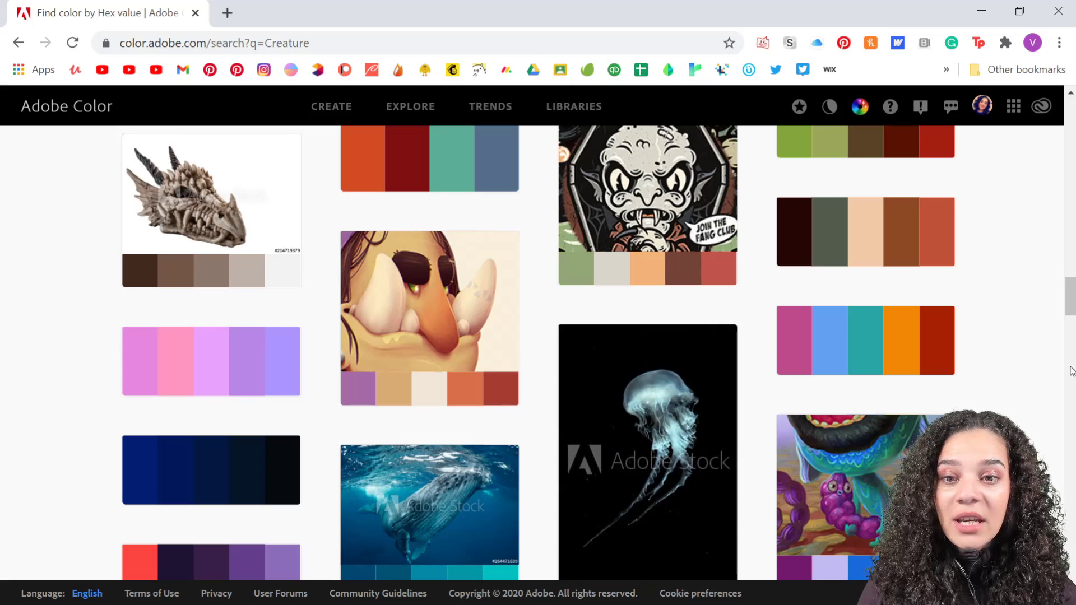
mouse_move(646, 357)
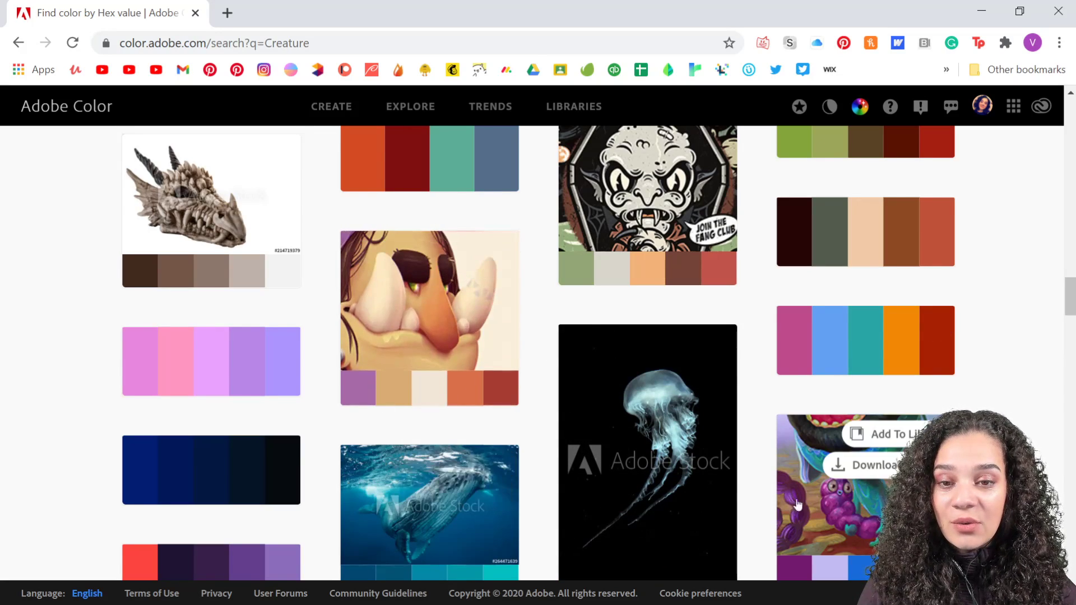
scroll(1018, 353, "down", 5)
scroll(1020, 360, "down", 5)
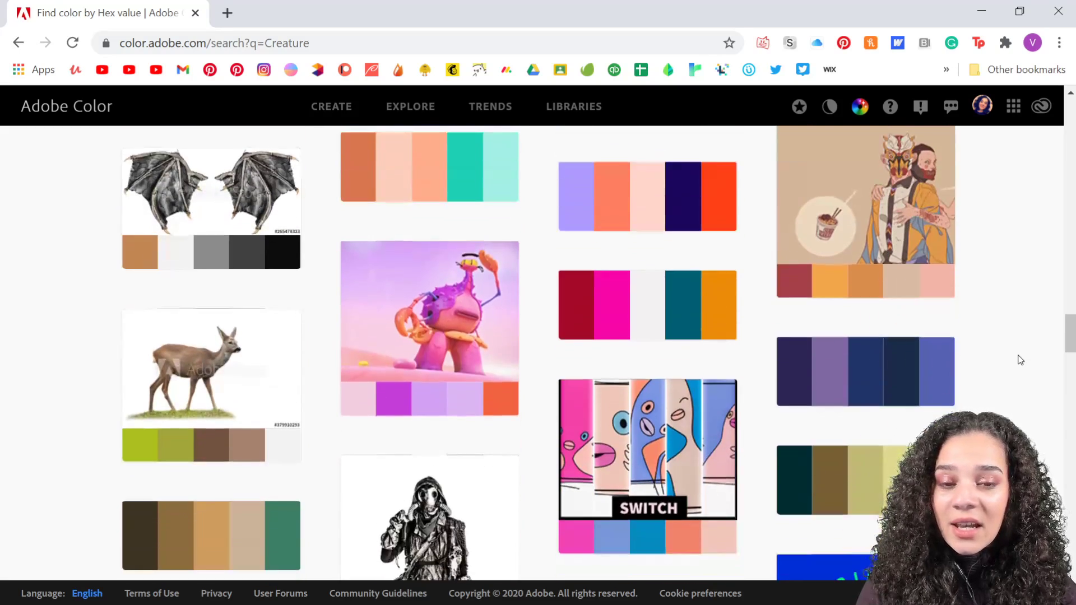
scroll(1019, 359, "up", 4)
scroll(1019, 360, "up", 9)
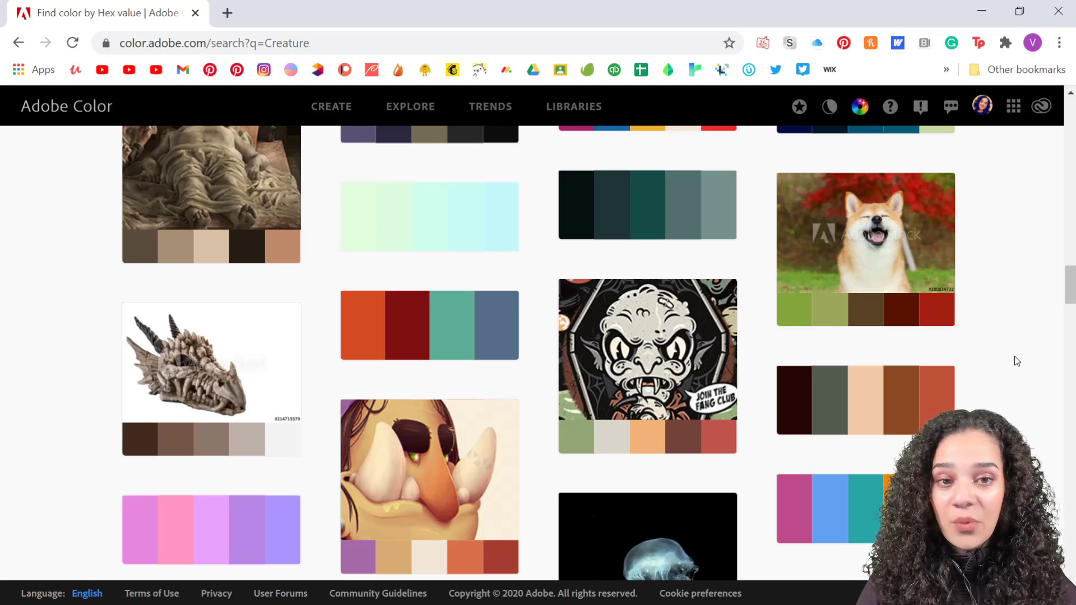
scroll(1017, 359, "up", 9)
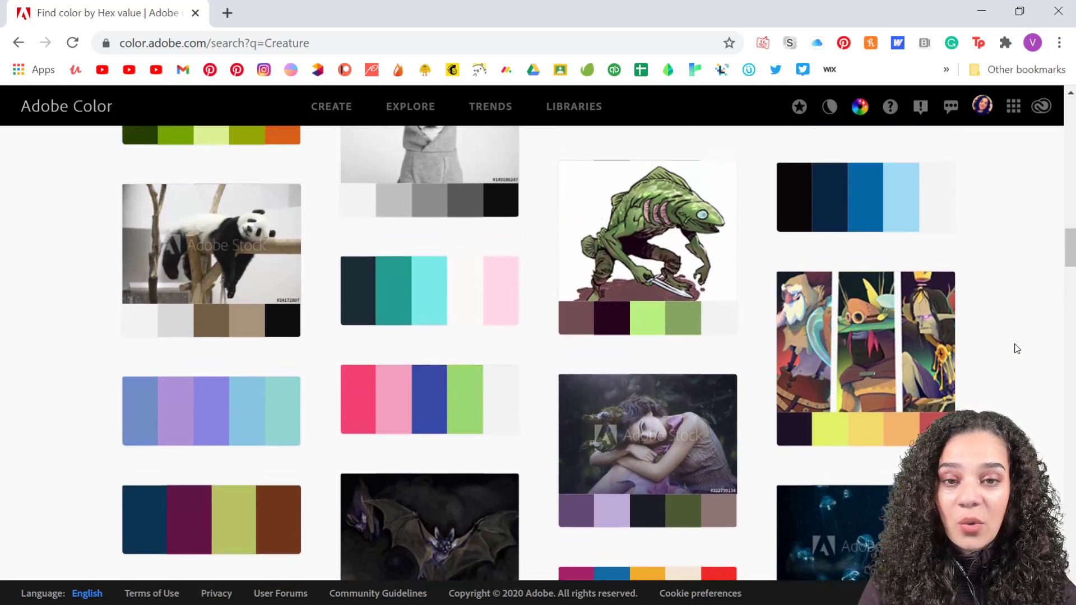
scroll(1018, 349, "up", 2)
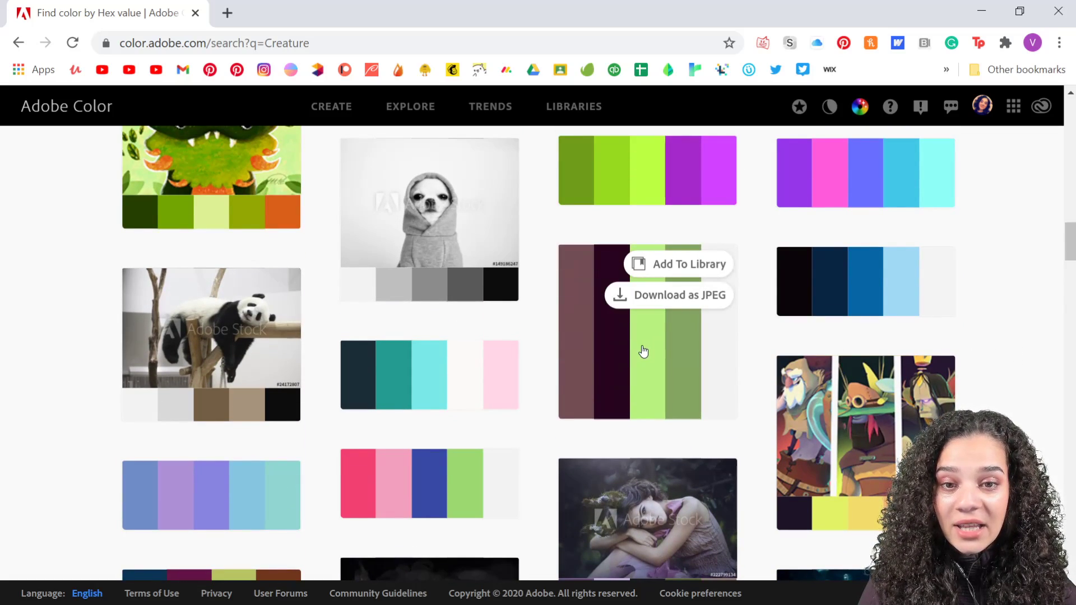
Open the green and dark purple color theme extracted from Fishman Series and add it to the Adobe library.
left_click(643, 351)
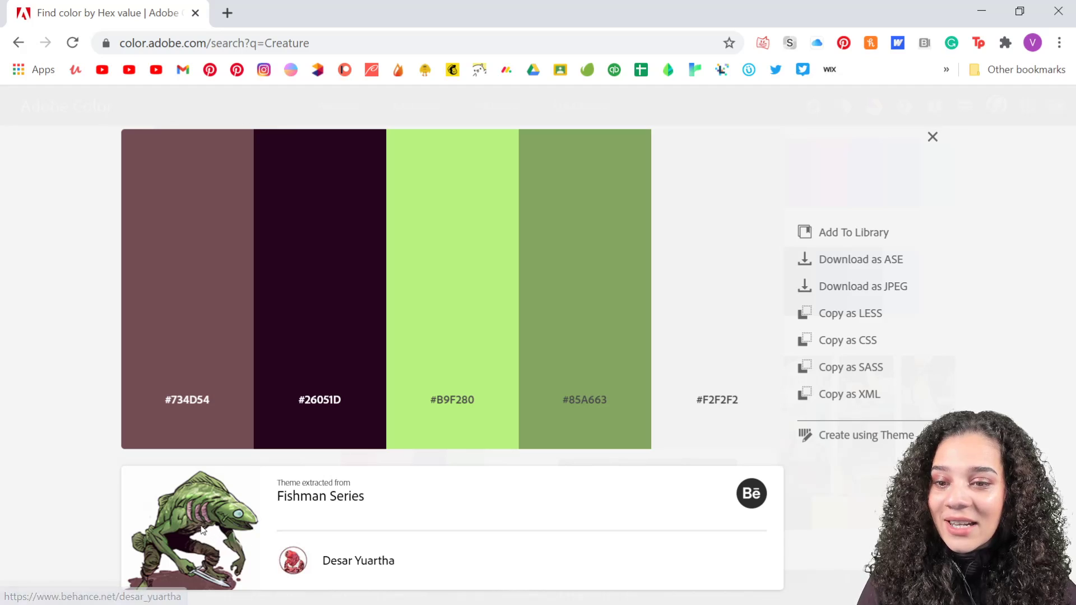
scroll(203, 530, "down", 3)
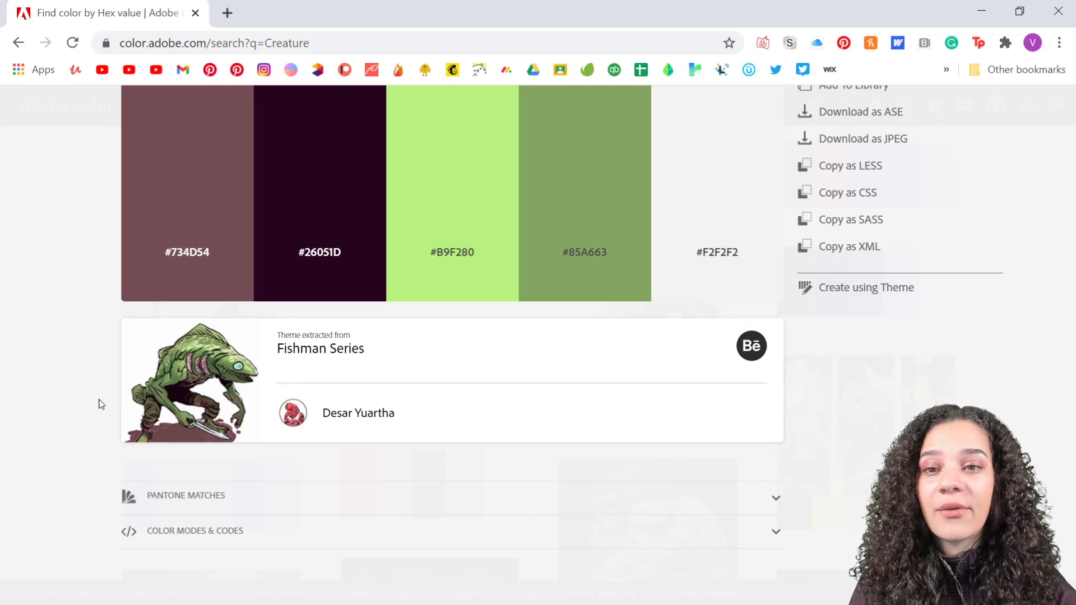
scroll(422, 430, "up", 3)
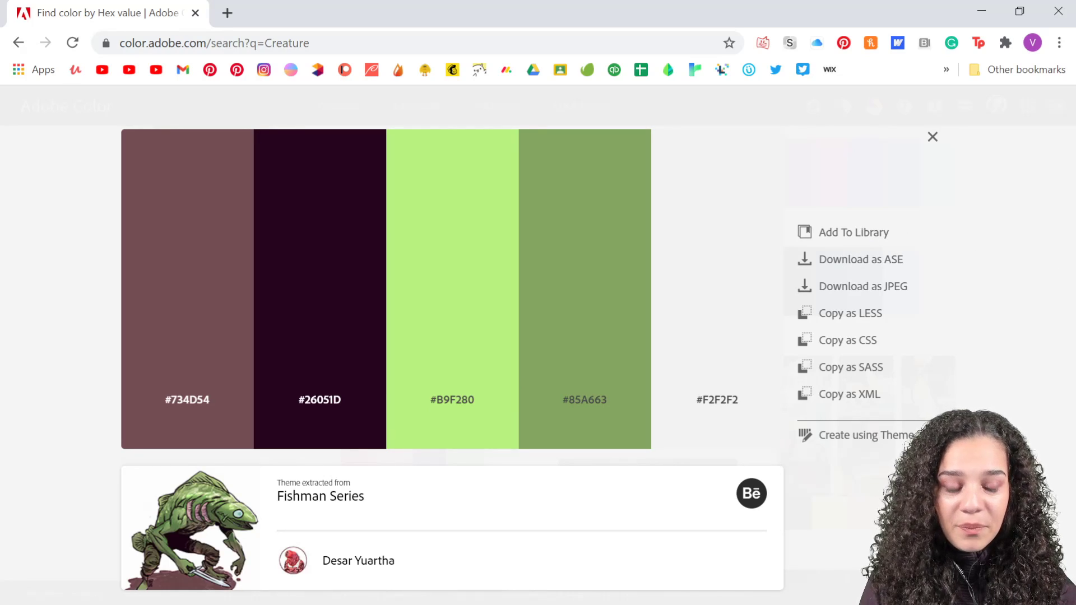
left_click(838, 233)
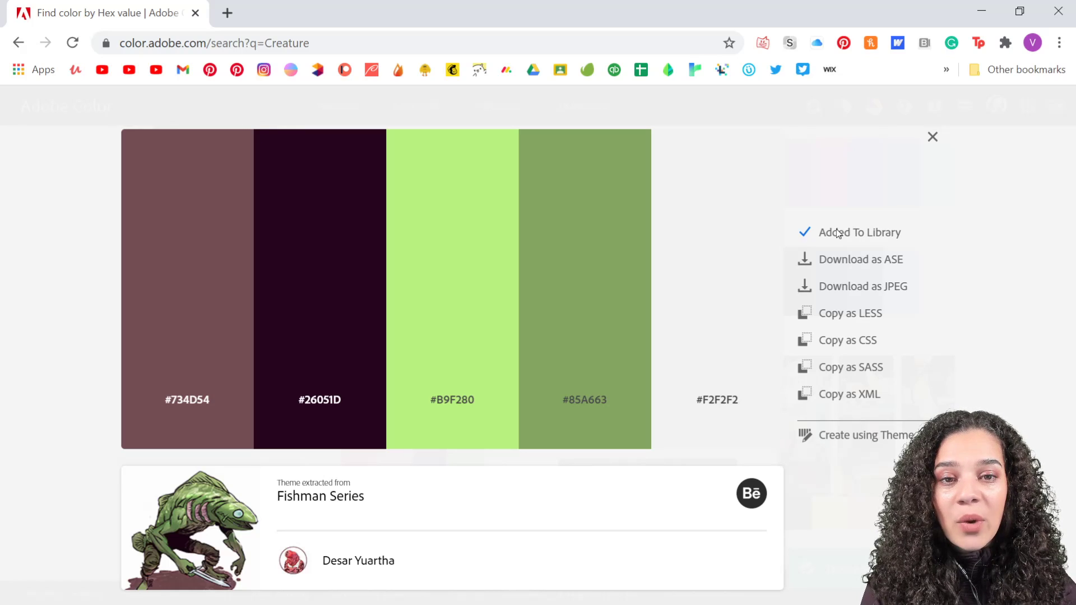
Switch back to Photoshop and open the Adobe library in place of the June DCC library.
left_click(982, 13)
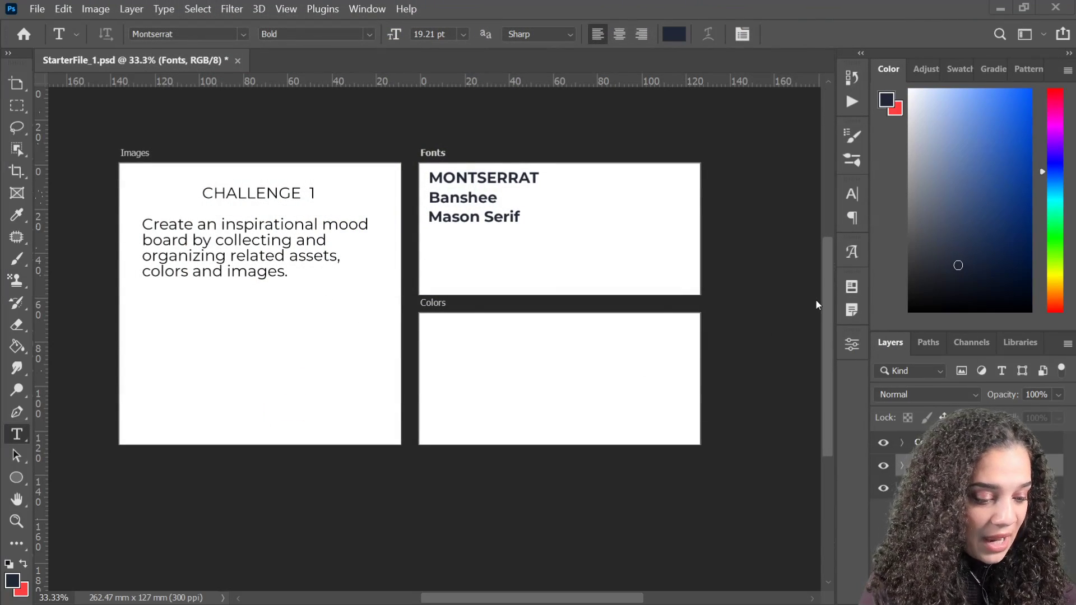
left_click(1019, 344)
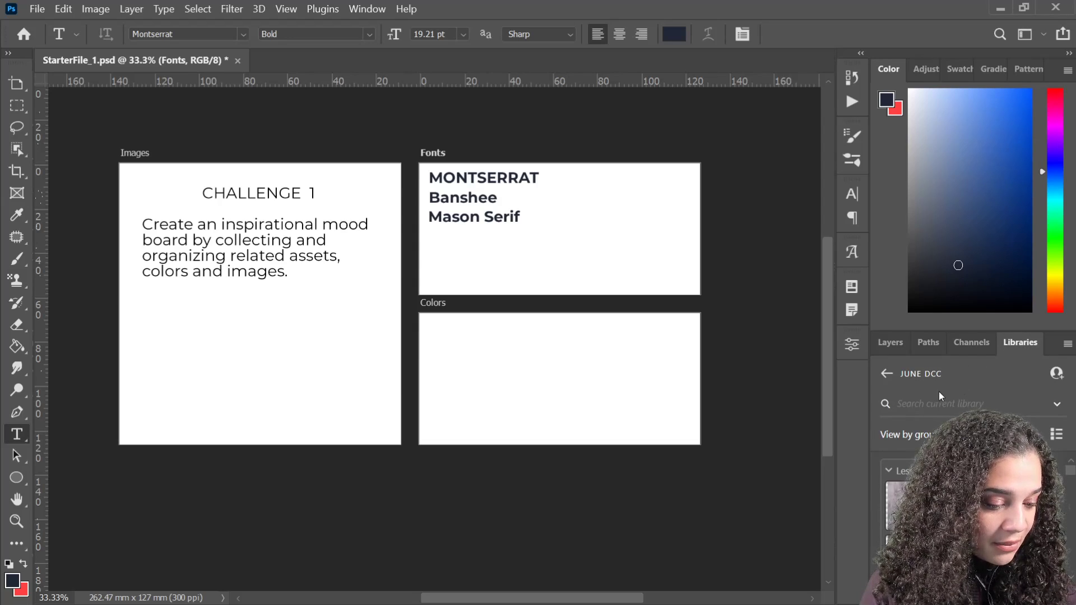
left_click(887, 373)
left_click(899, 473)
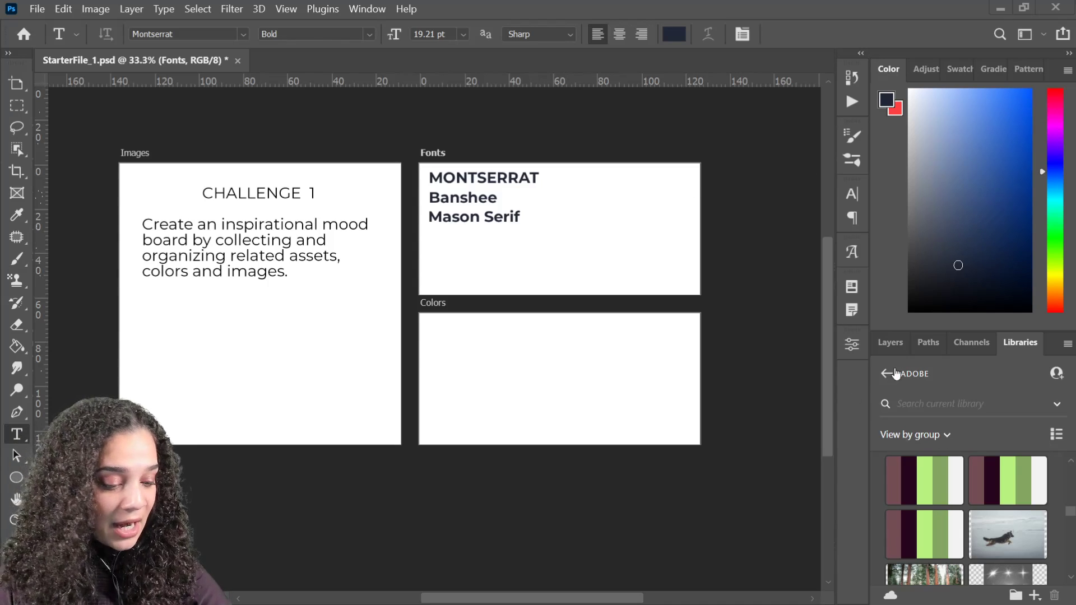
Select the Colors artboard and bring the Fishman Series palette in the Adobe library back up.
left_click(890, 341)
left_click(944, 446)
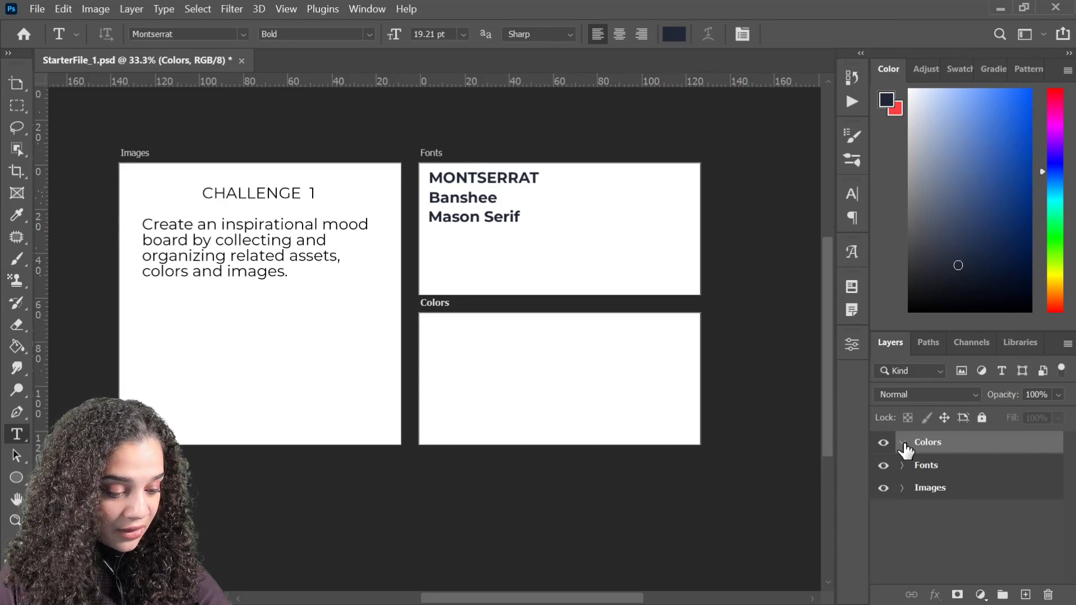
left_click(1027, 345)
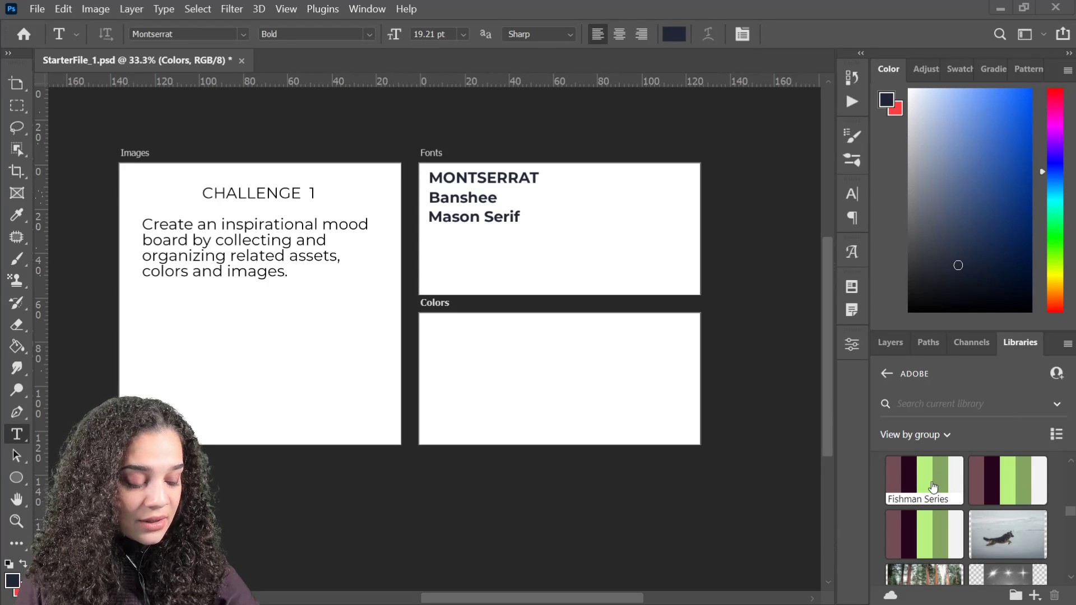
mouse_move(978, 476)
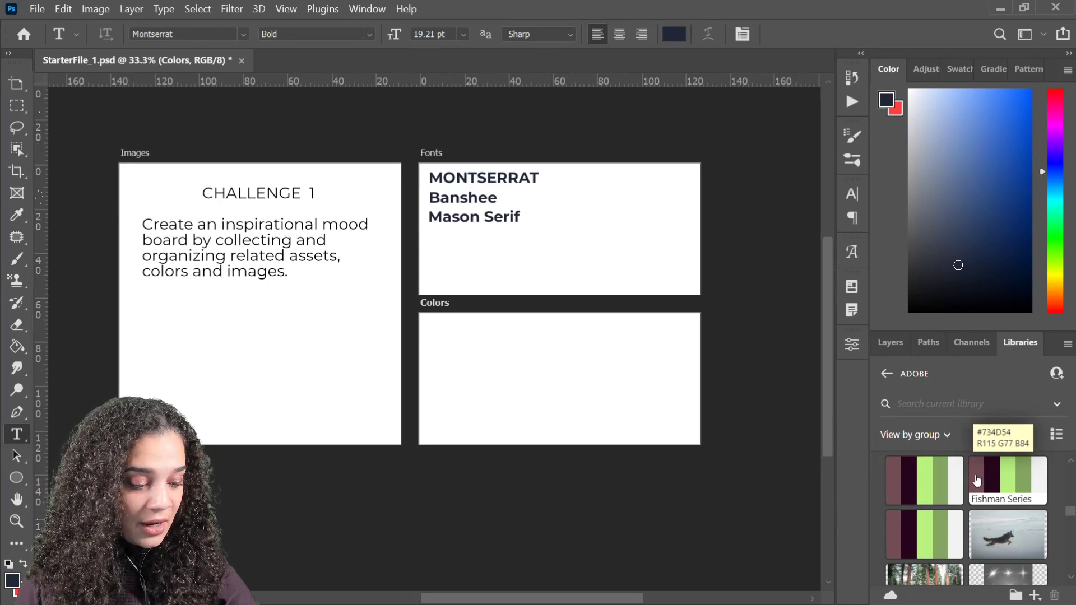
mouse_move(1034, 477)
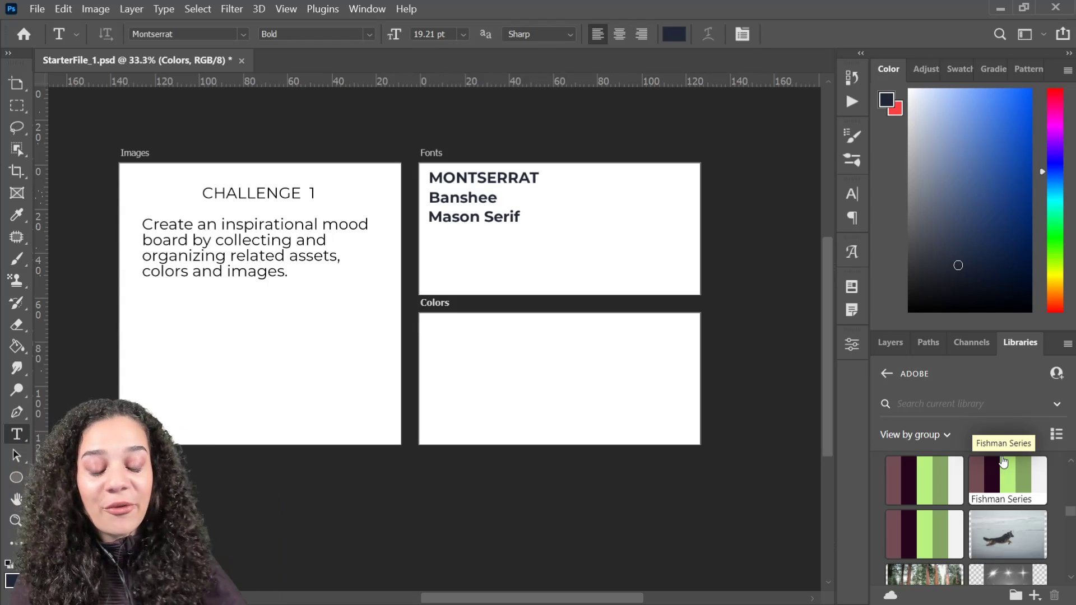
Pick color #734D54 from the Fishman Series theme and draw a circle about 234 px wide in the Colors artboard's upper-left area.
left_click(20, 479)
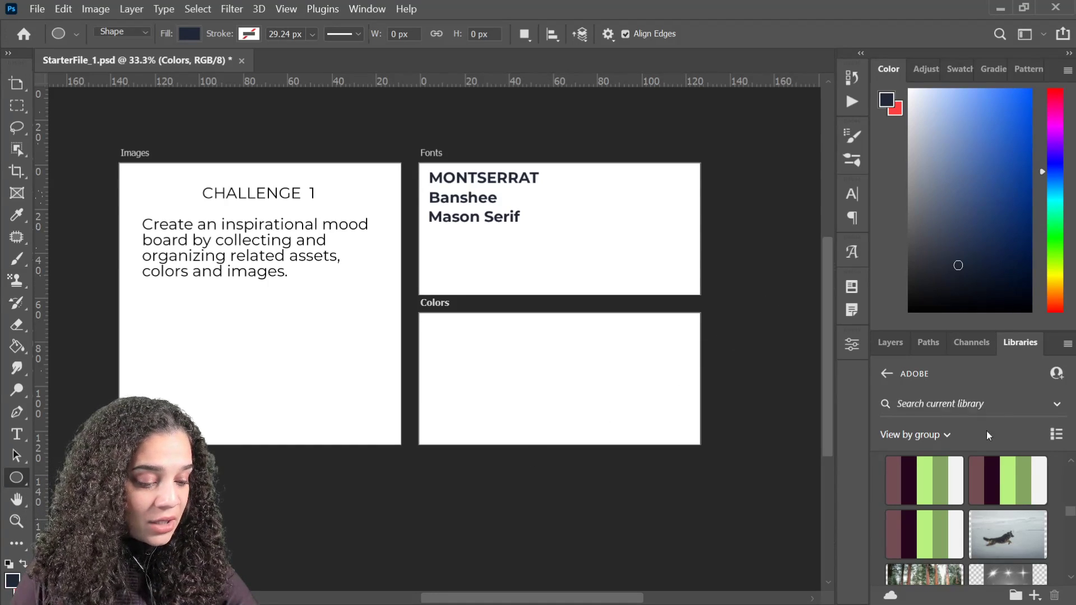
mouse_move(979, 475)
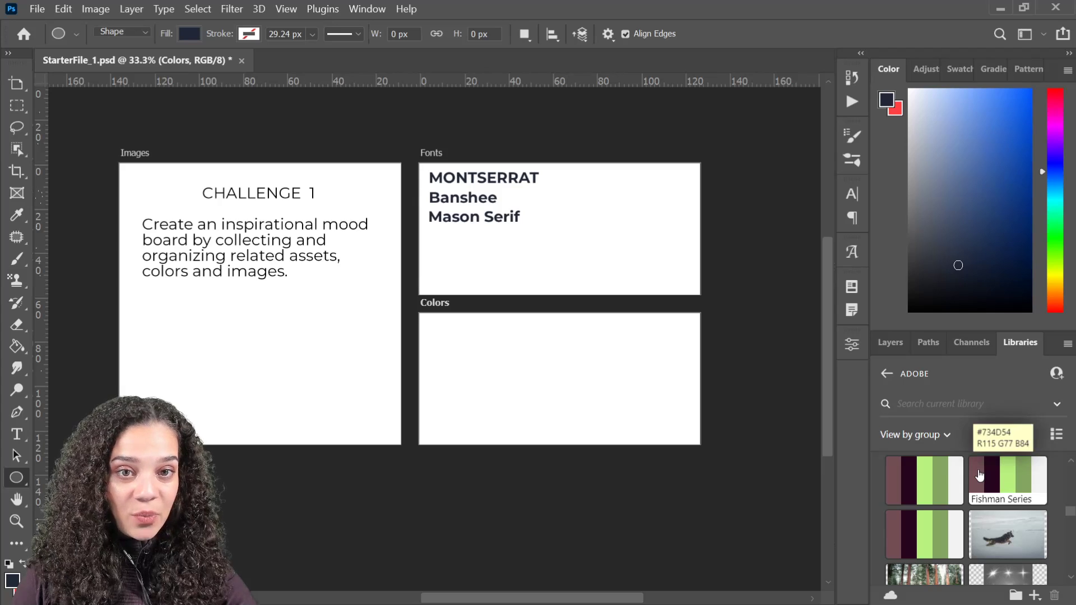
left_click(979, 476)
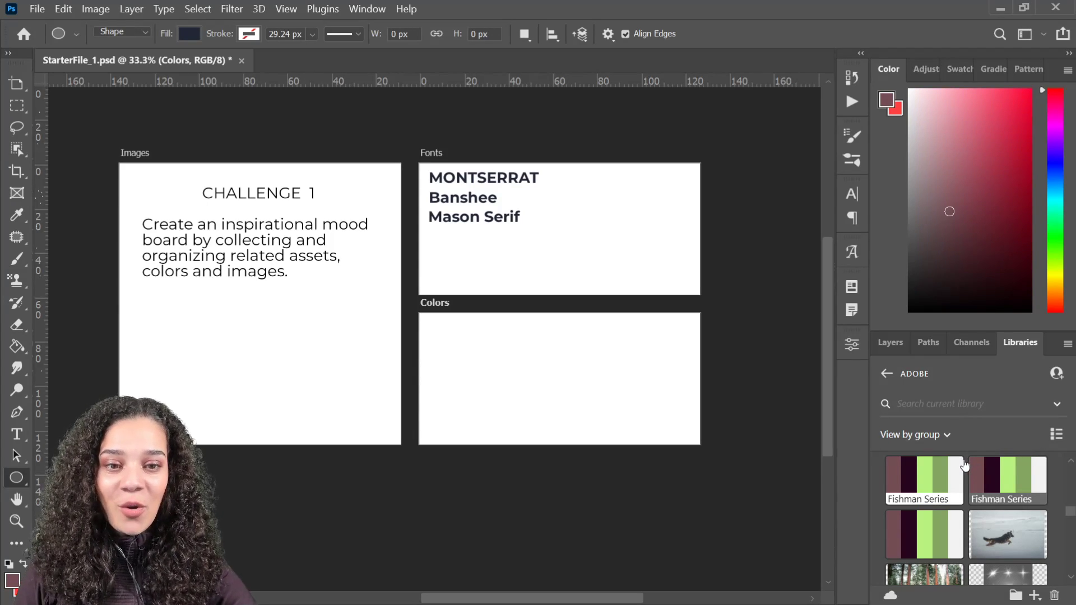
left_click_drag(431, 332, 476, 378)
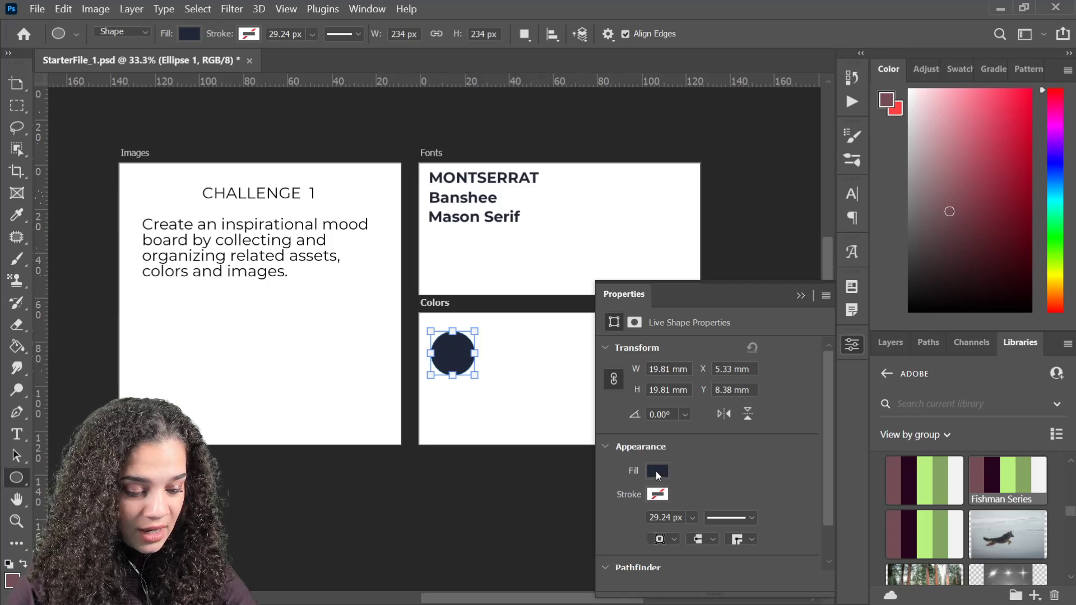
Fill the circle with the recently used mauve #734D54.
left_click(658, 471)
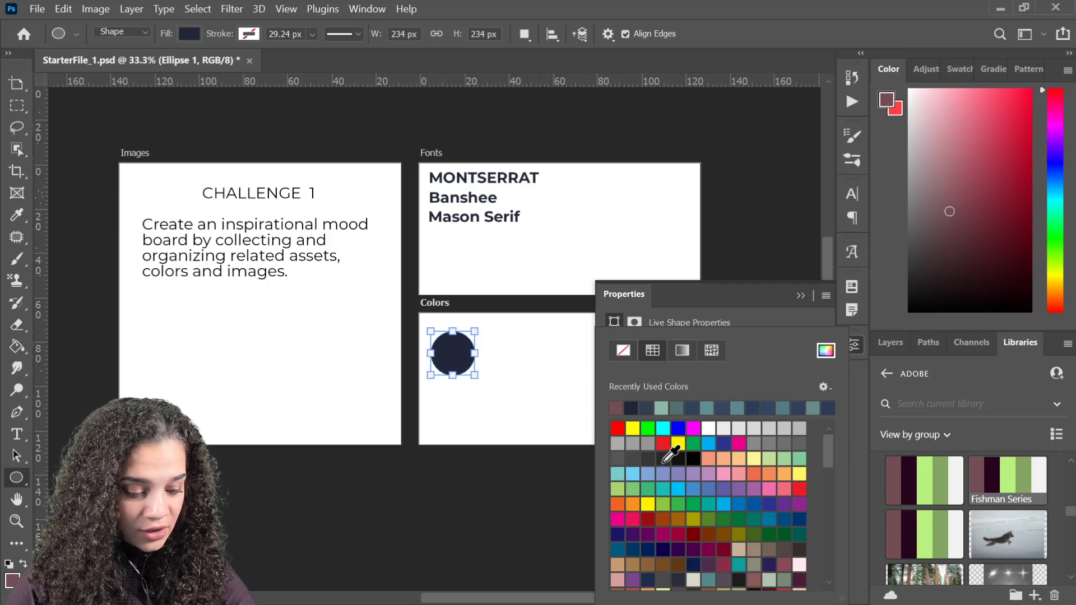
left_click(617, 408)
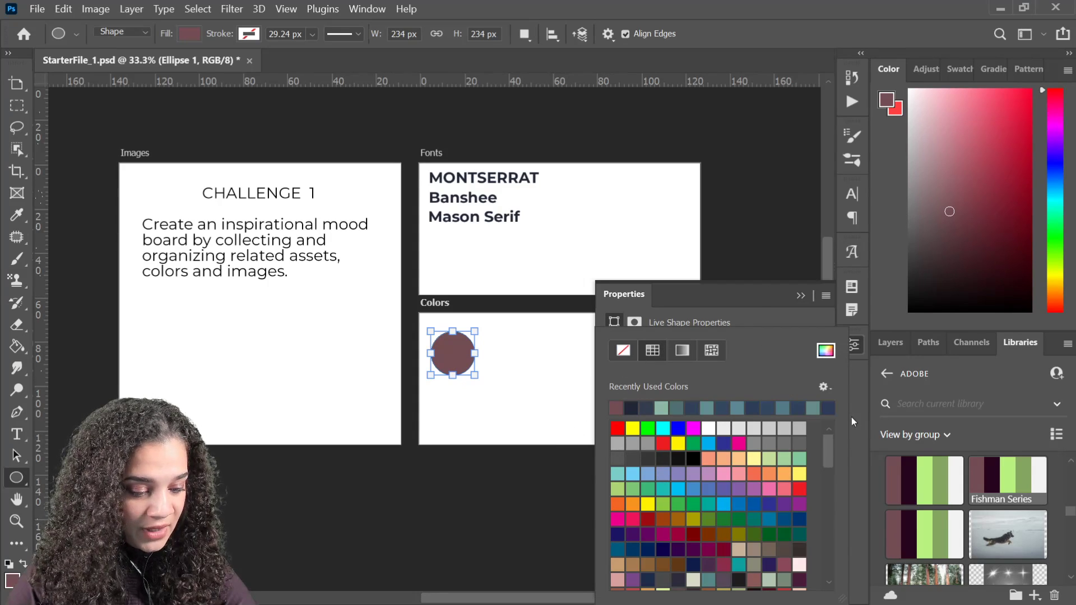
left_click(859, 402)
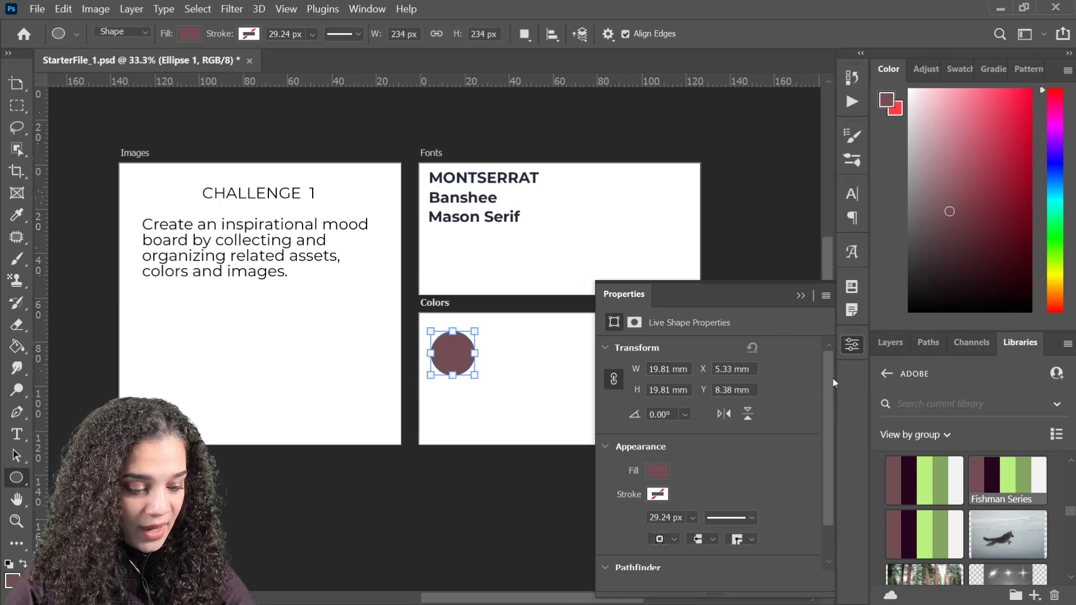
left_click(851, 346)
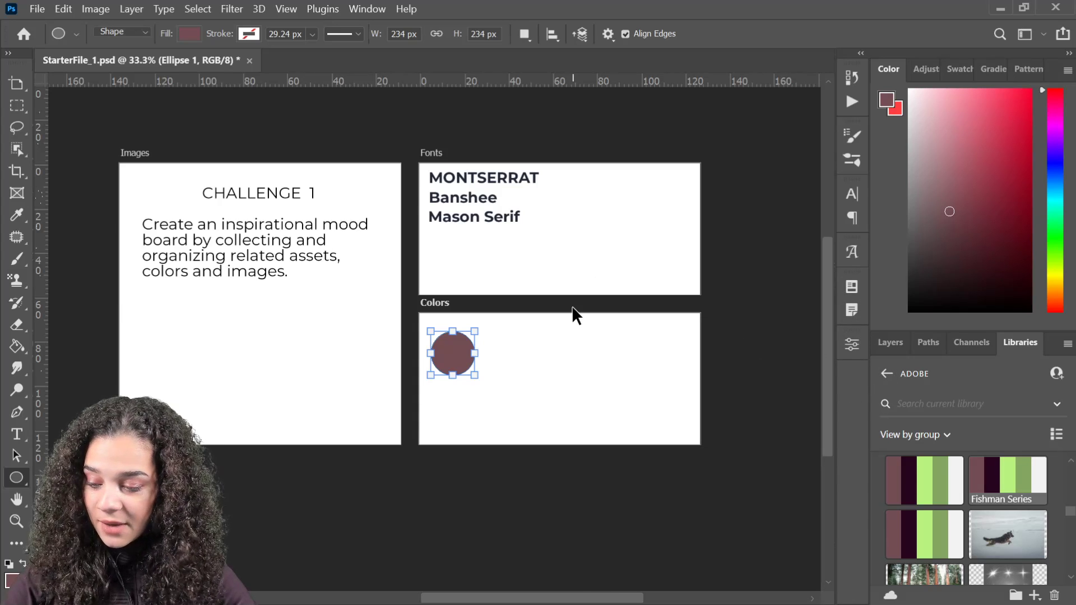
Duplicate the mauve circle and place the copy beside it on the same line, at about X 465 px.
key("ctrl+j")
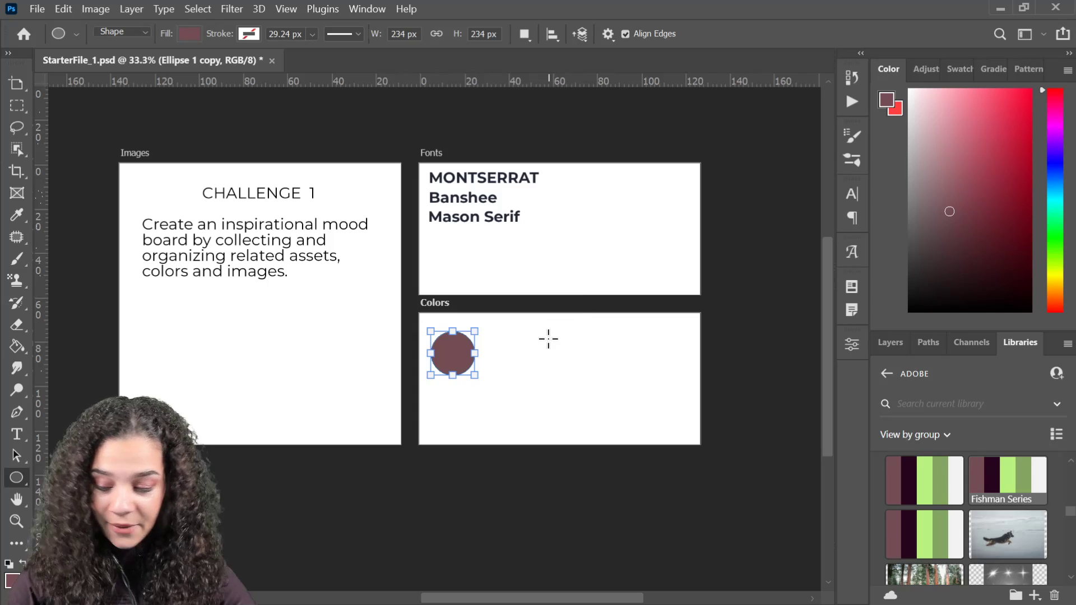
key("ctrl+j")
key("ctrl+t")
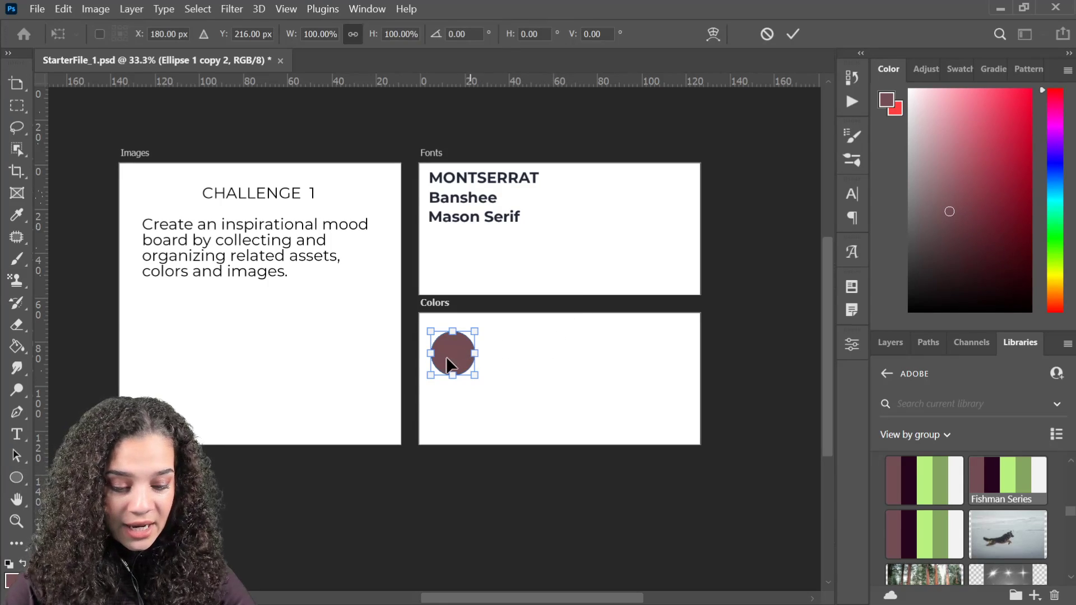
left_click_drag(456, 351, 506, 355)
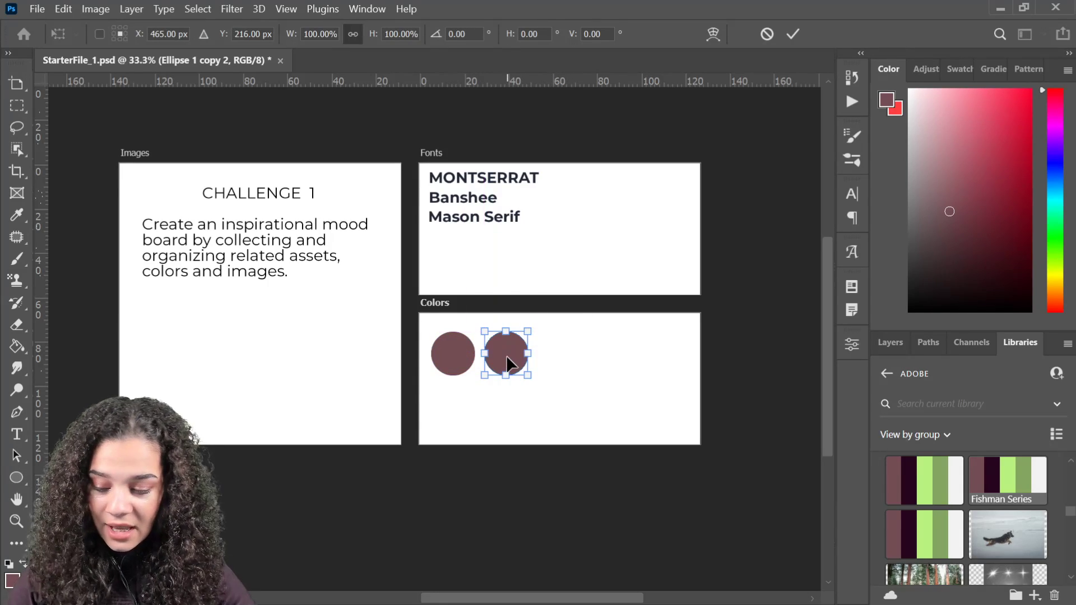
key("Return")
Add three more copies of the circle to complete an evenly spaced row of five across the Colors artboard.
key("ctrl+j")
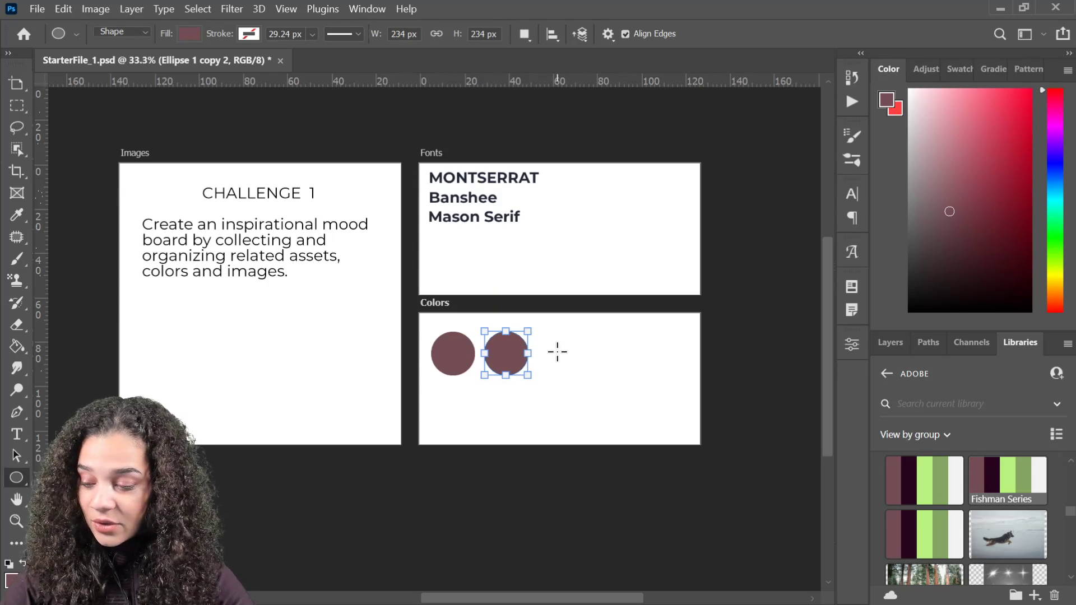
key("ctrl+t")
left_click_drag(513, 366, 619, 356)
key("Return")
key("ctrl+j")
key("ctrl+t")
key("Return")
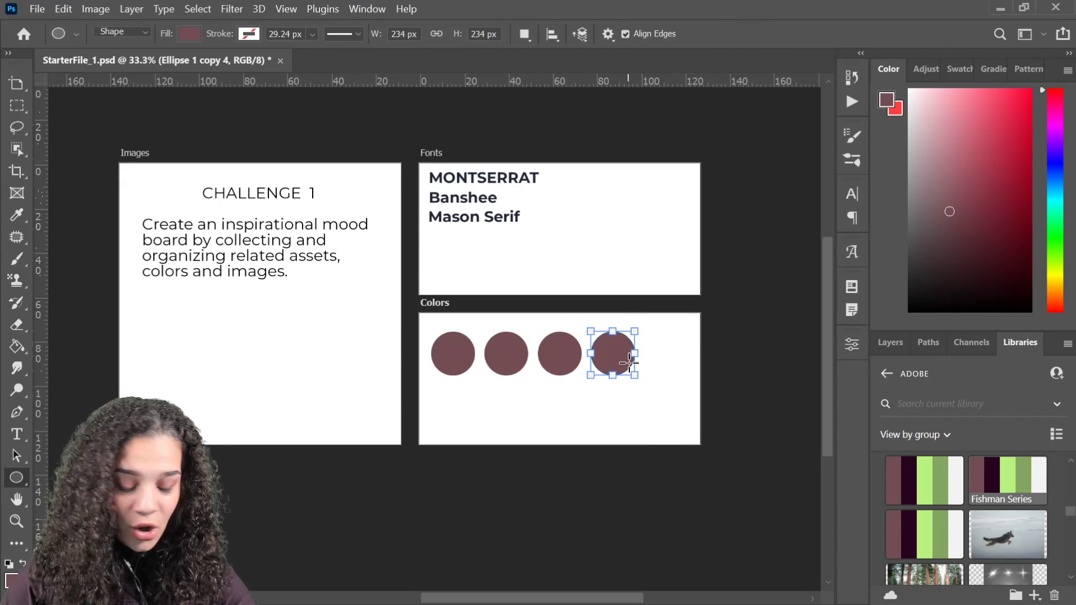
key("Return")
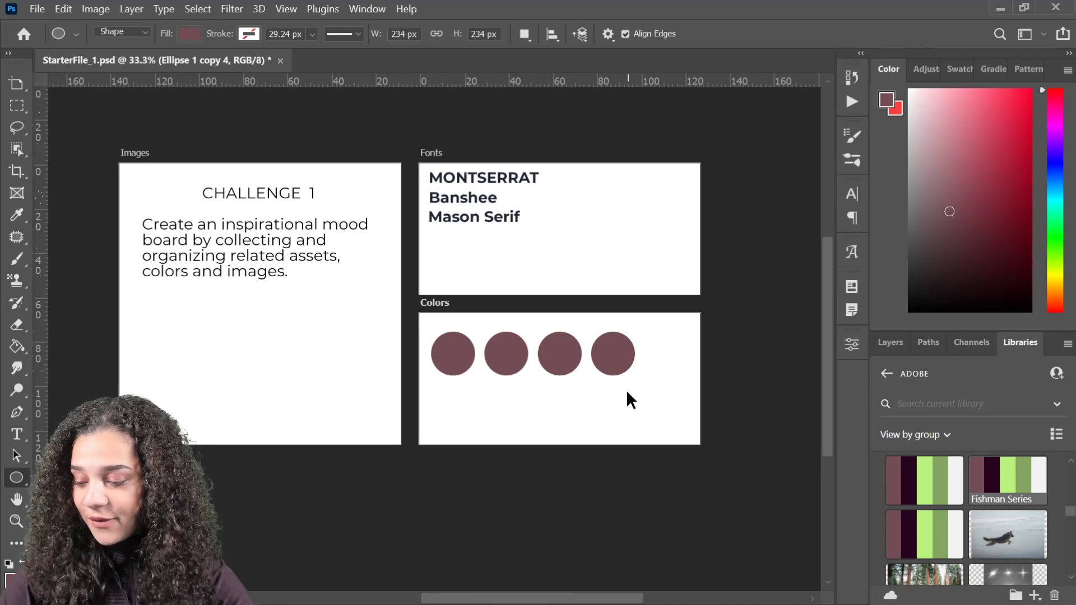
key("ctrl+alt+t")
left_click_drag(624, 360, 674, 362)
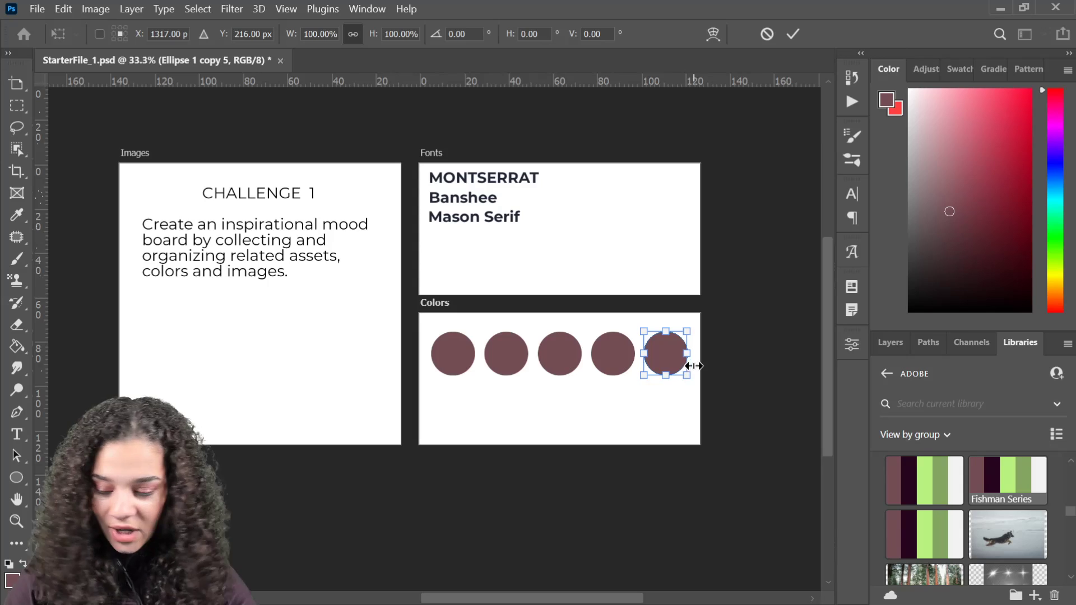
key("Return")
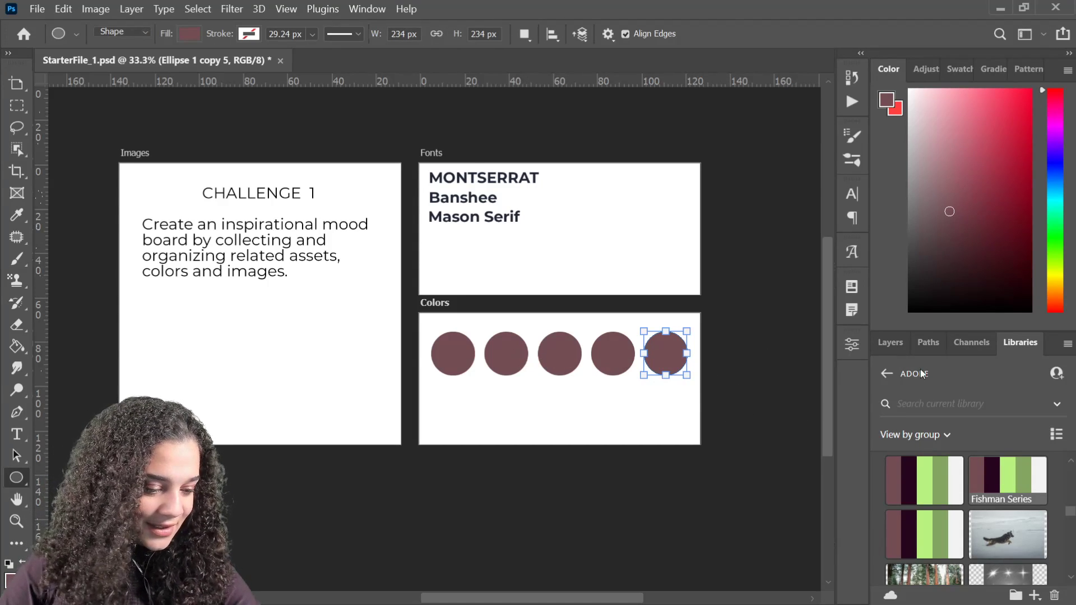
Try to free-transform all the circle layers in the Colors artboard together.
left_click(883, 341)
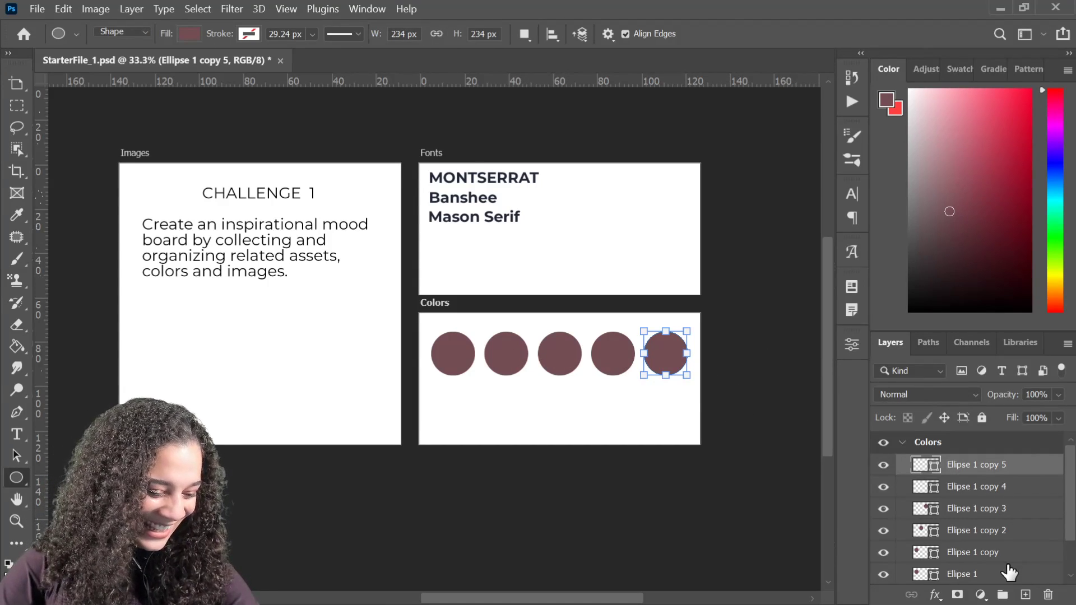
left_click(990, 575, "shift")
key("ctrl+t")
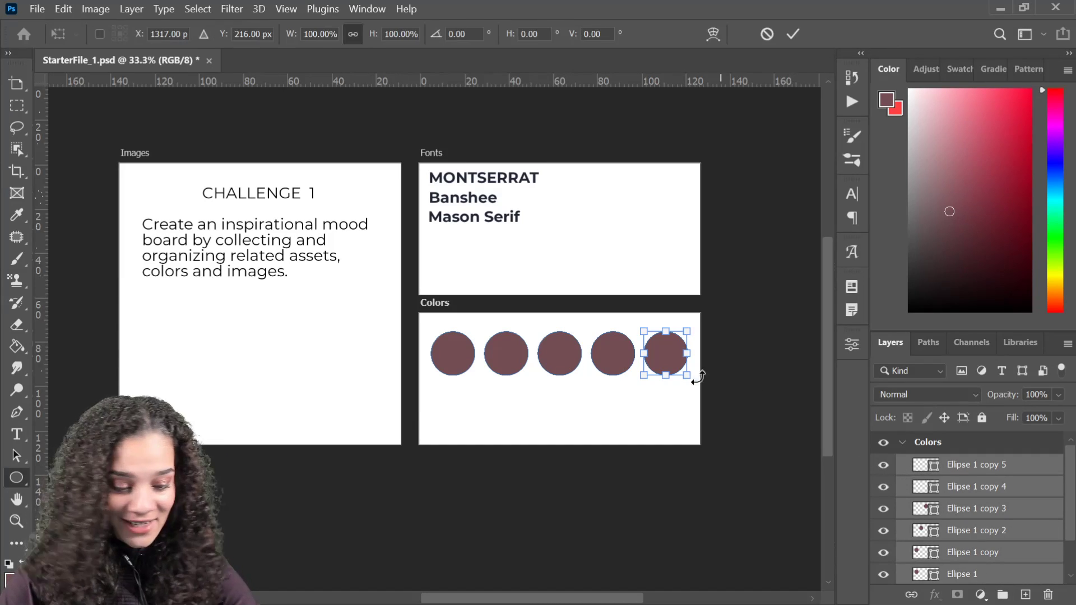
double_click(660, 373)
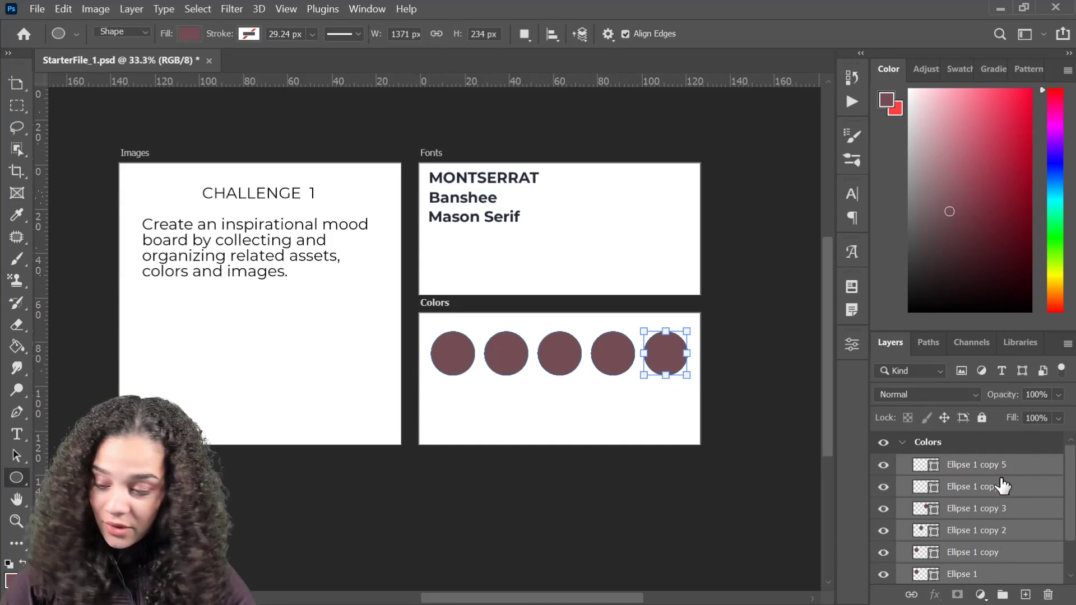
key("ctrl+t")
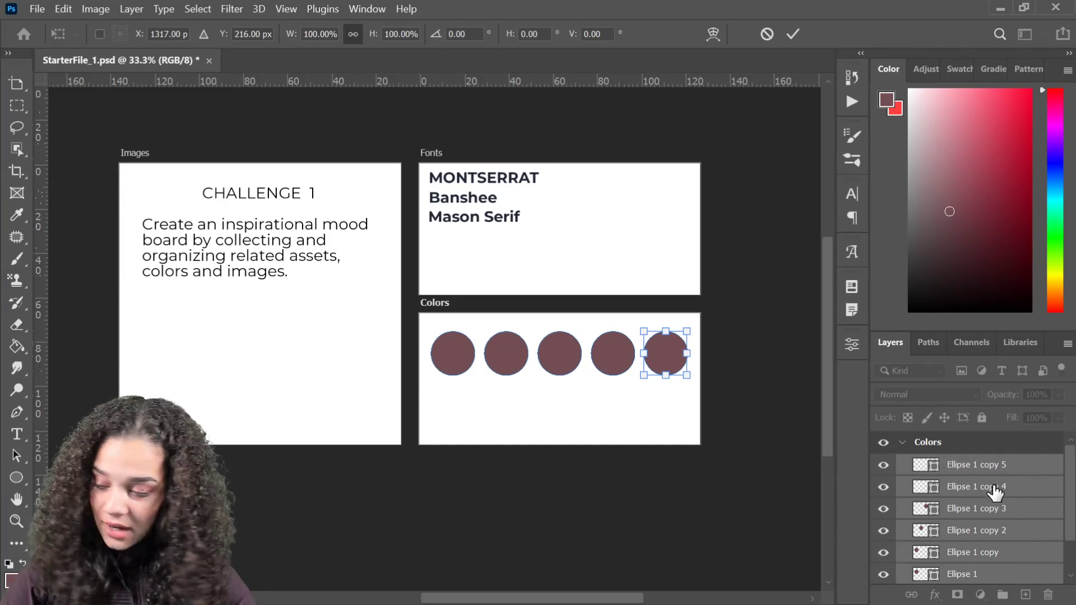
scroll(1020, 512, "down", 2)
scroll(1019, 513, "up", 2)
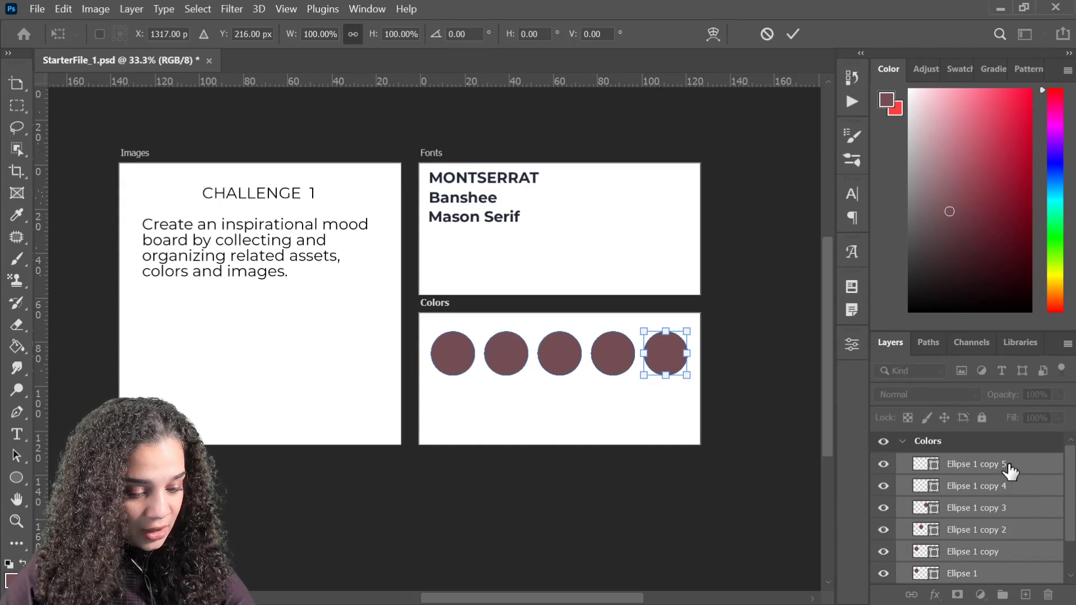
key("Return")
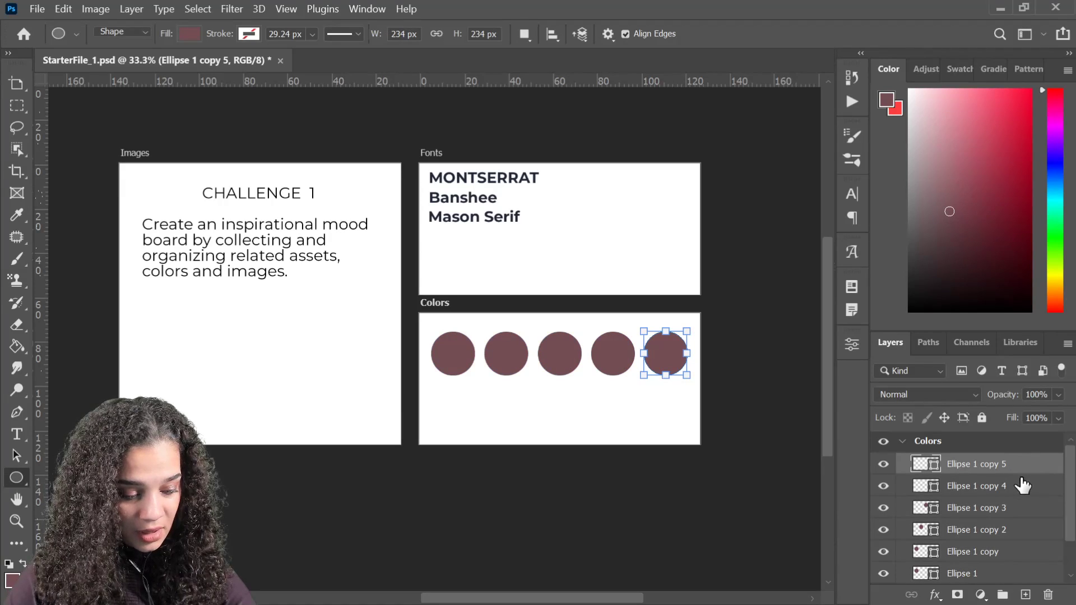
Group the circle layers and shift the group slightly to the right on the Colors artboard.
left_click(1003, 486)
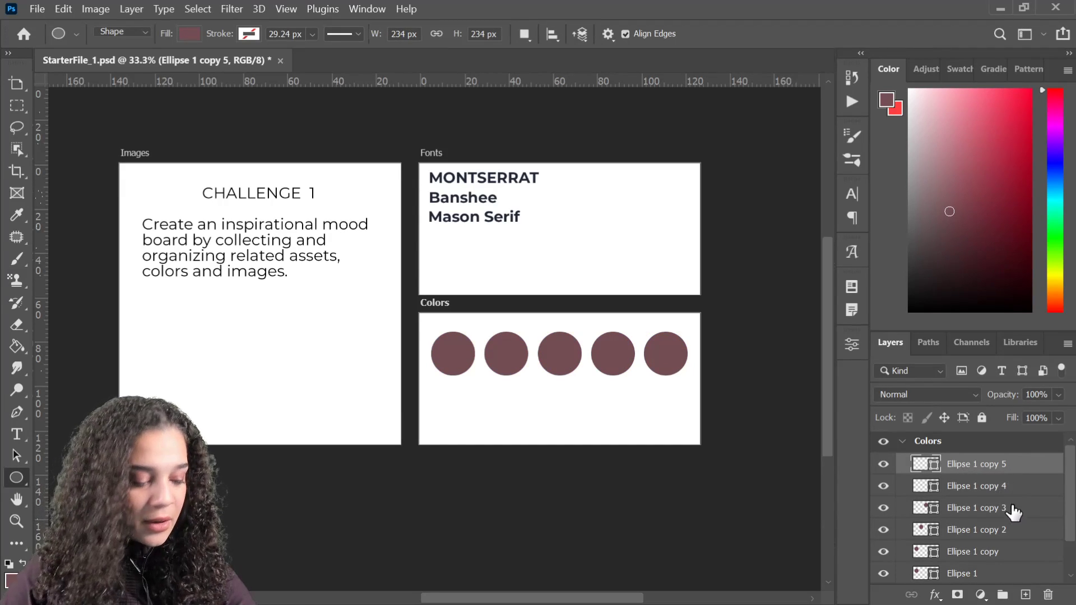
scroll(1009, 504, "down", 2)
left_click(1011, 530, "shift")
key("ctrl+g")
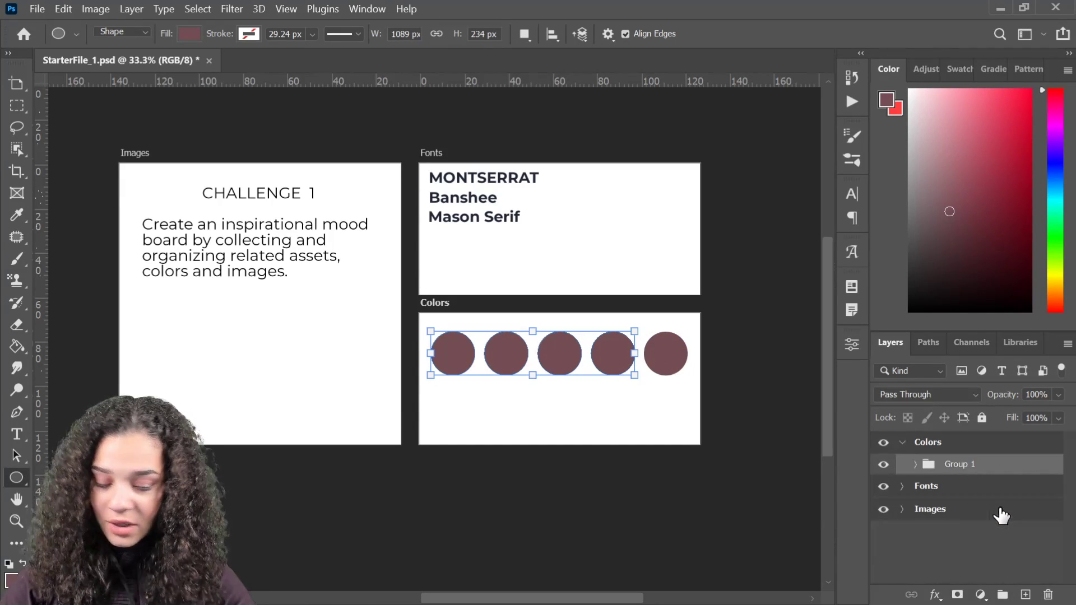
key("ctrl+t")
left_click_drag(630, 355, 637, 357)
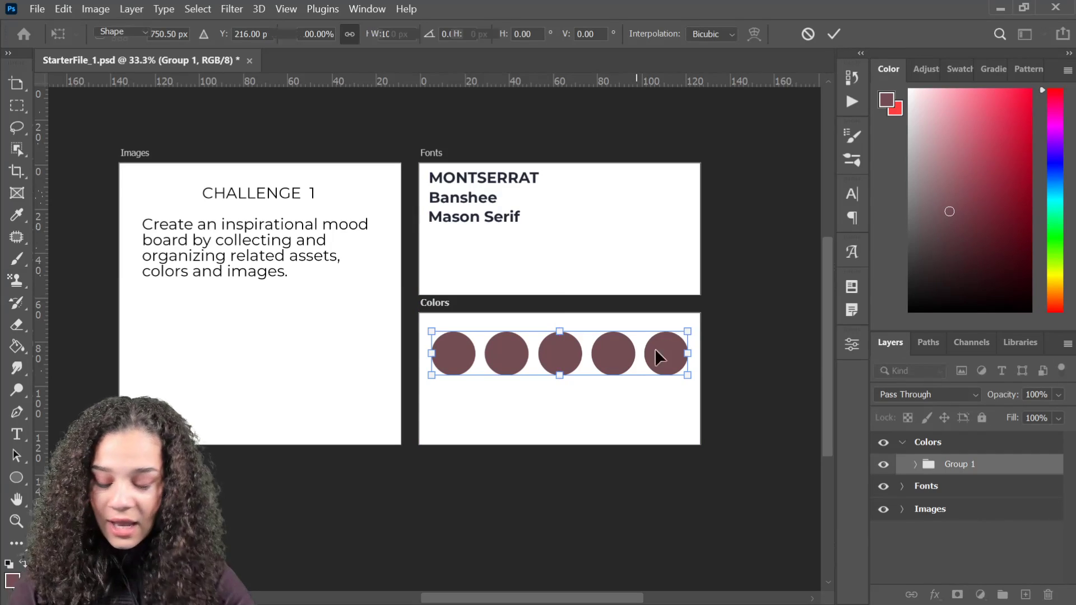
key("Return")
key("u")
Pick the dark purple from the Fishman Series theme and fill the fourth circle of the row with it.
left_click(1011, 343)
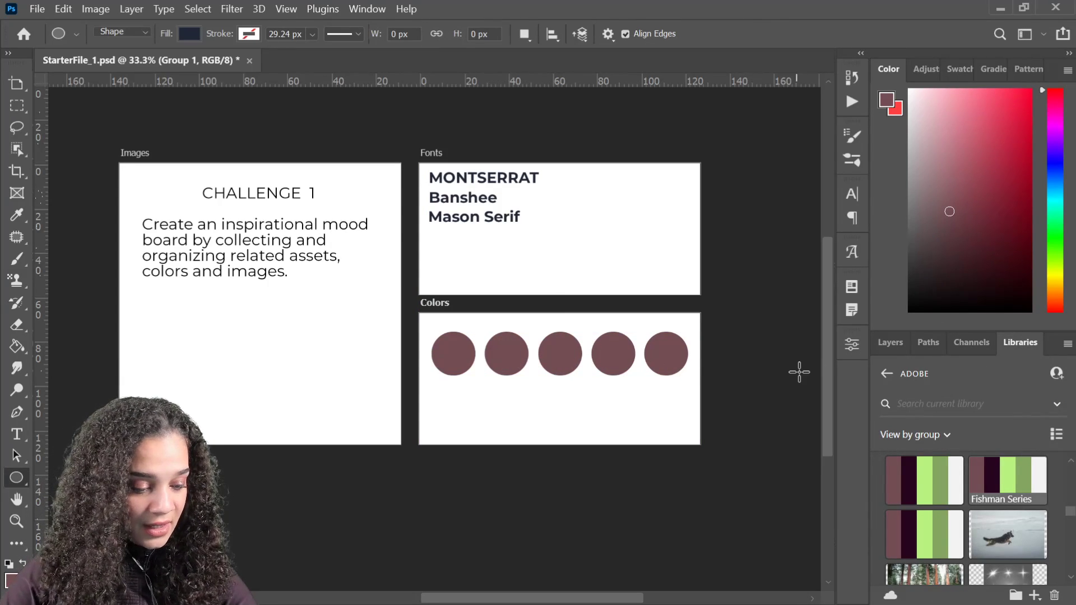
left_click(912, 477)
left_click(896, 346)
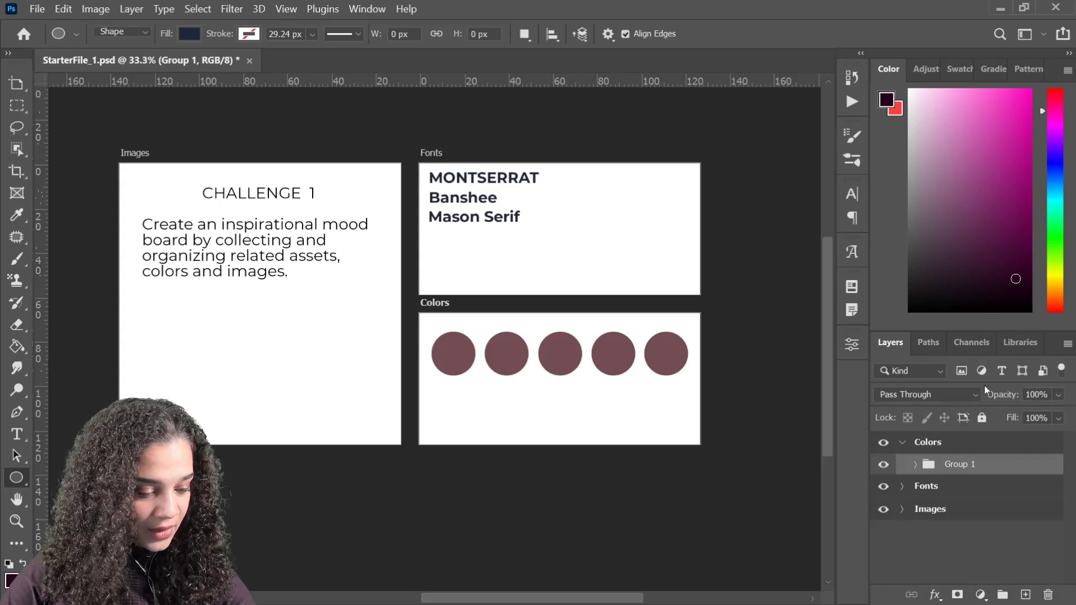
left_click(916, 464)
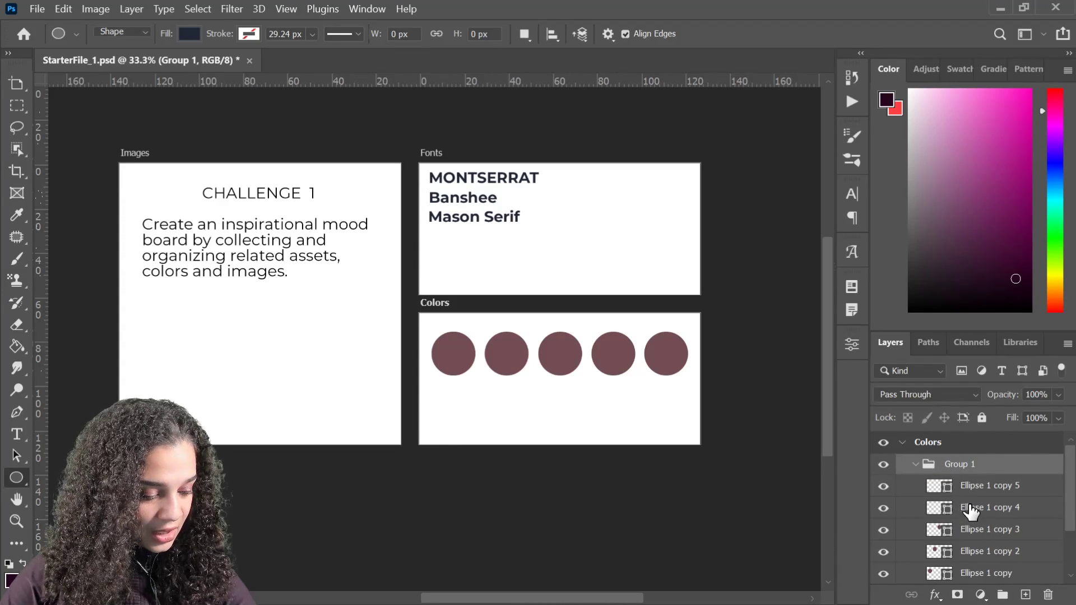
left_click(964, 508)
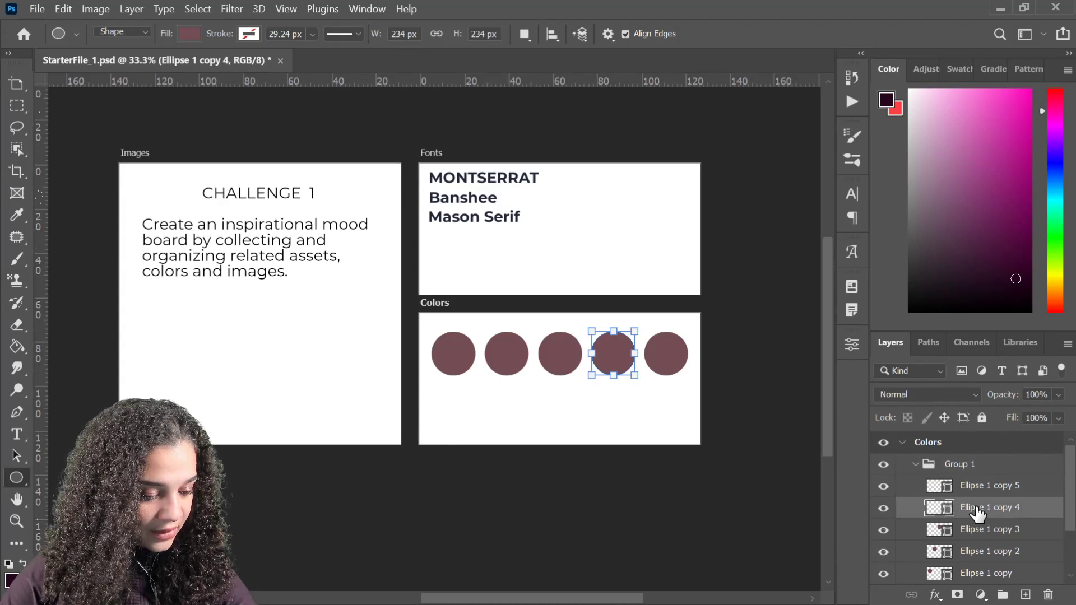
left_click(852, 346)
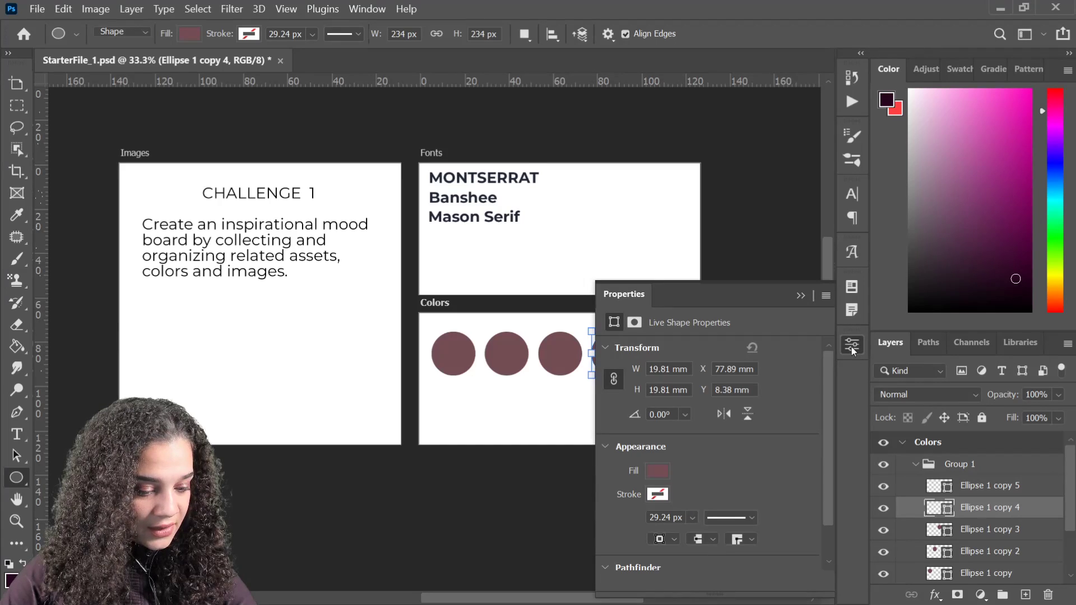
left_click(665, 470)
left_click(625, 401)
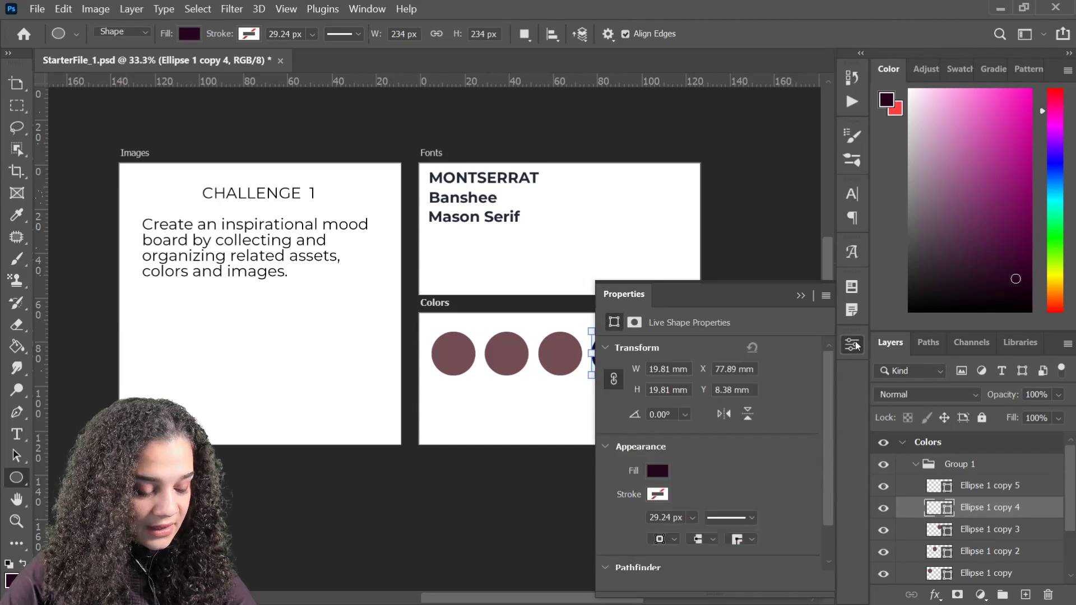
Fill the third circle of the row with the light green from the Fishman Series theme.
left_click(854, 345)
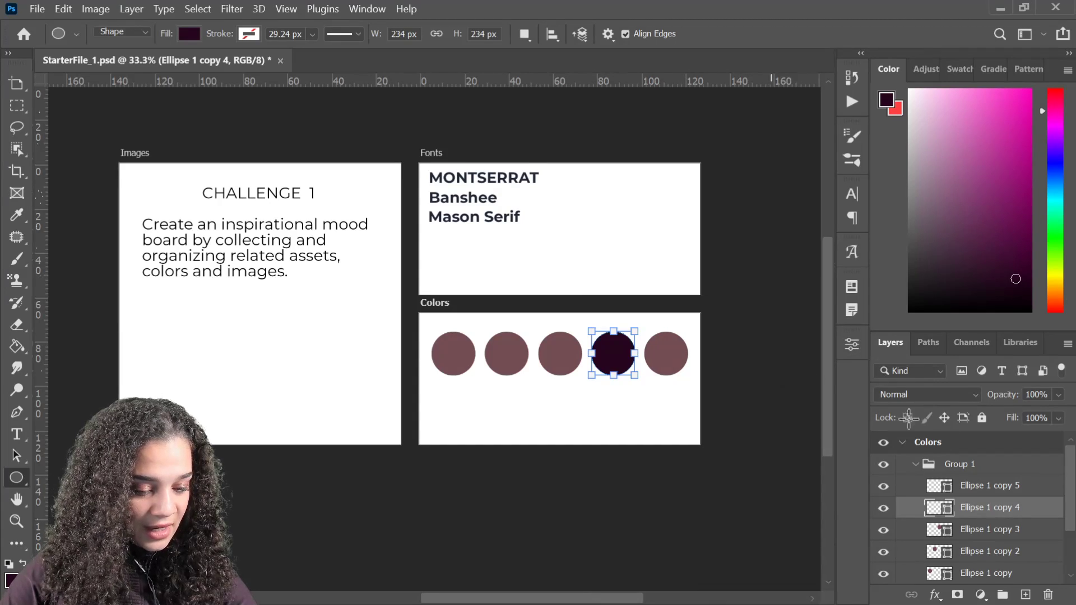
left_click(992, 531)
left_click(1011, 345)
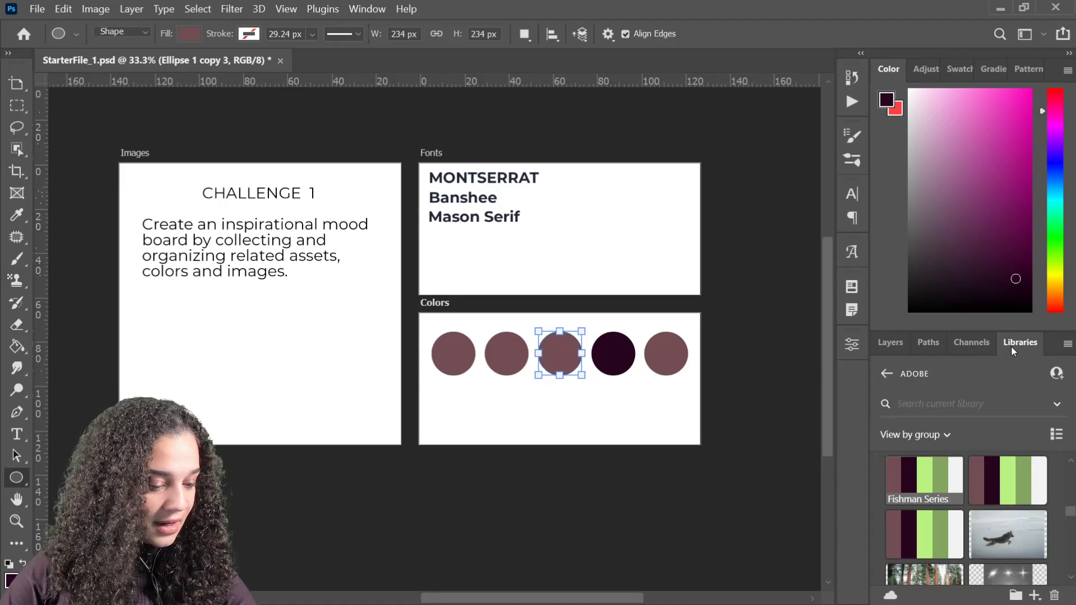
left_click(925, 479)
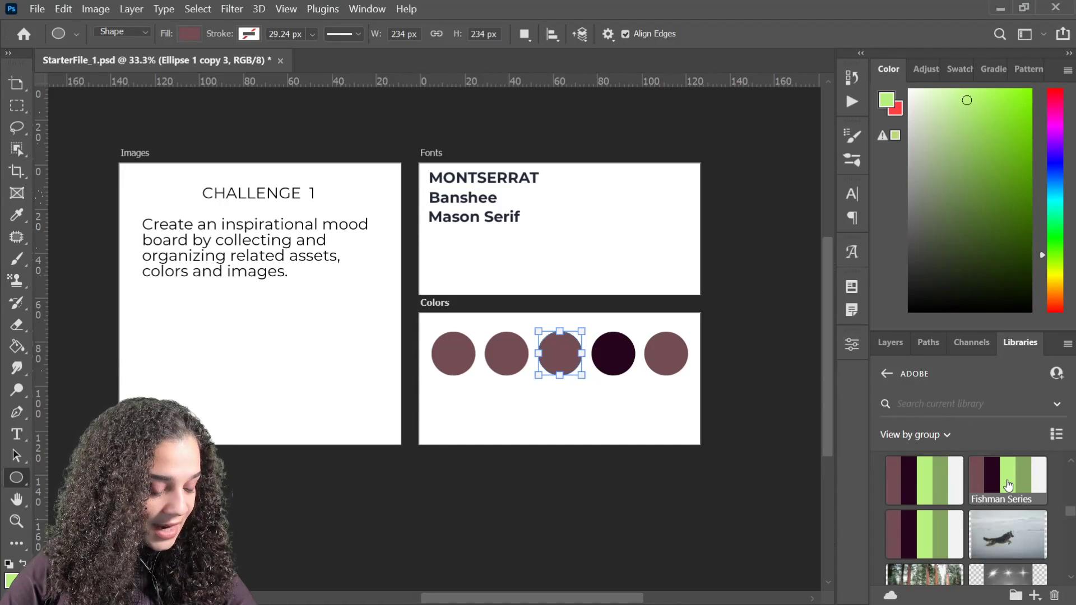
left_click(885, 344)
left_click(550, 361)
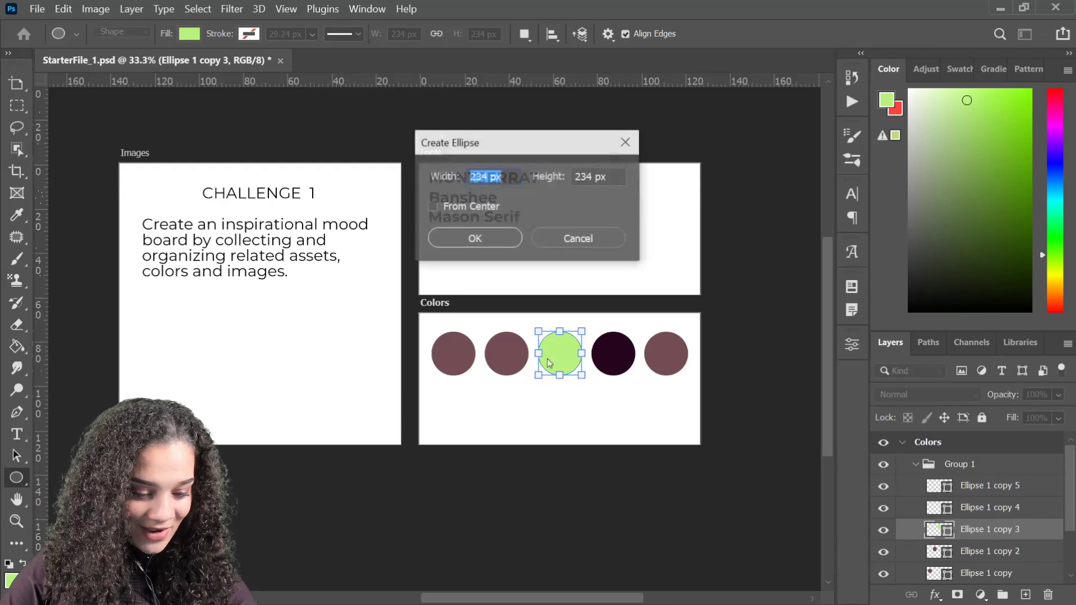
left_click(555, 230)
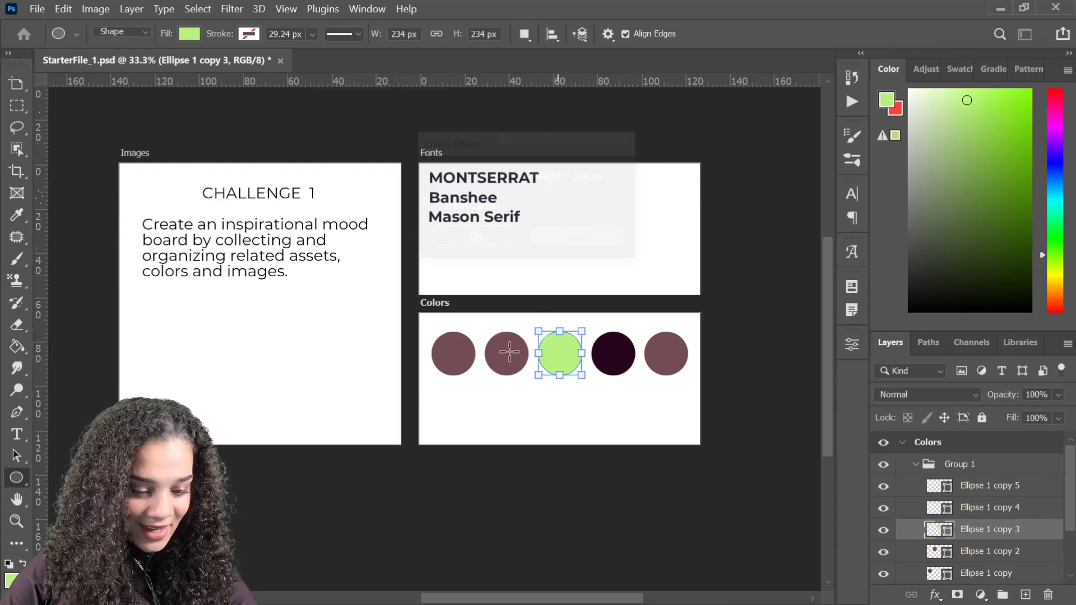
Fill the second circle of the row with the muted green from the Fishman Series theme.
left_click(989, 555)
left_click(1021, 342)
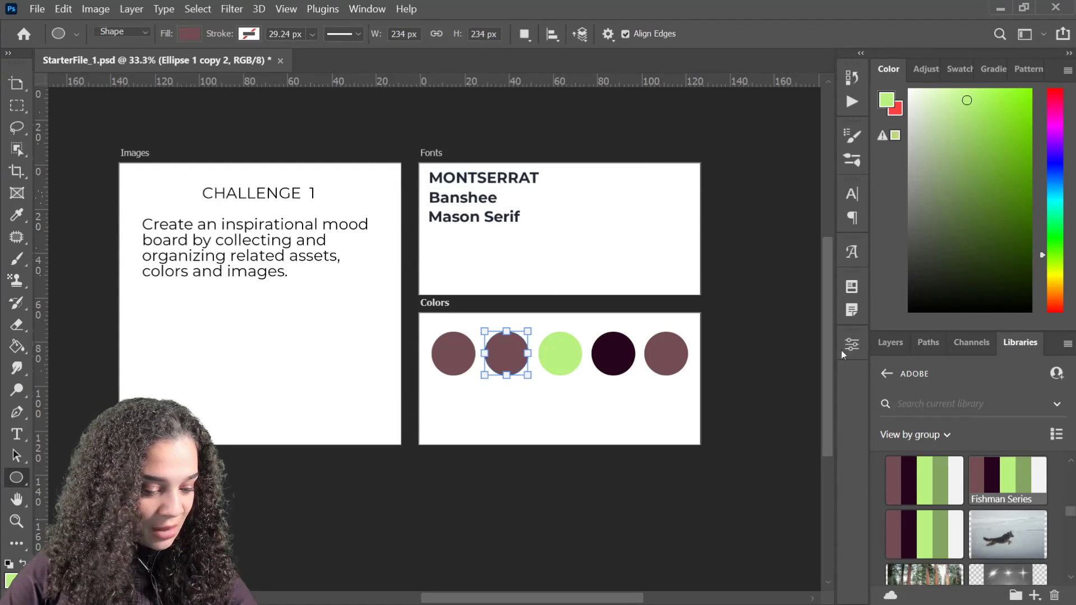
left_click(1024, 472)
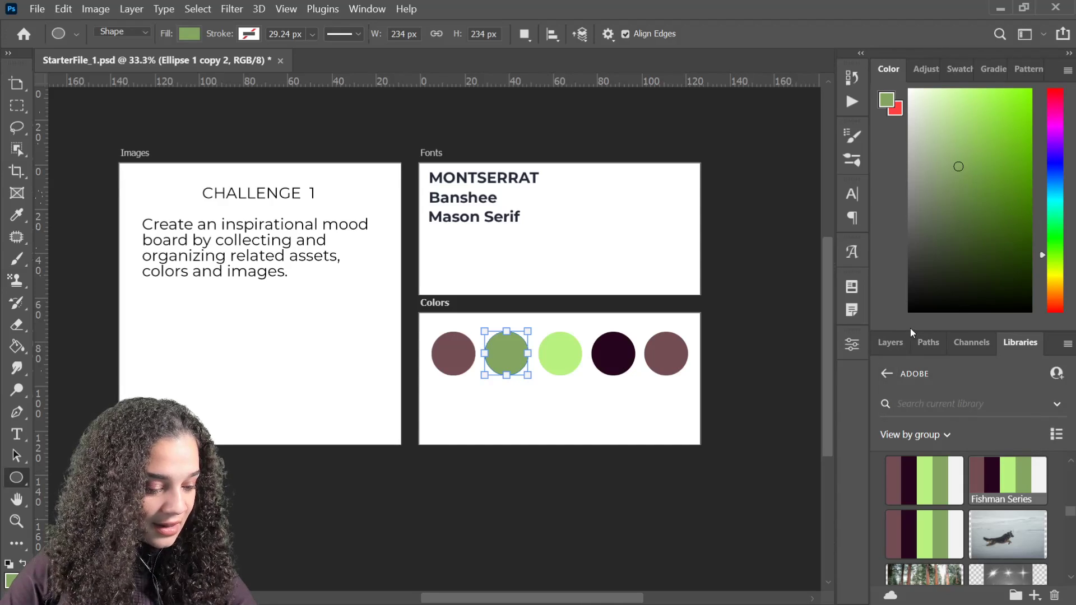
Fill the first circle of the row with the off-white from the Fishman Series theme.
left_click(893, 342)
scroll(994, 533, "down", 2)
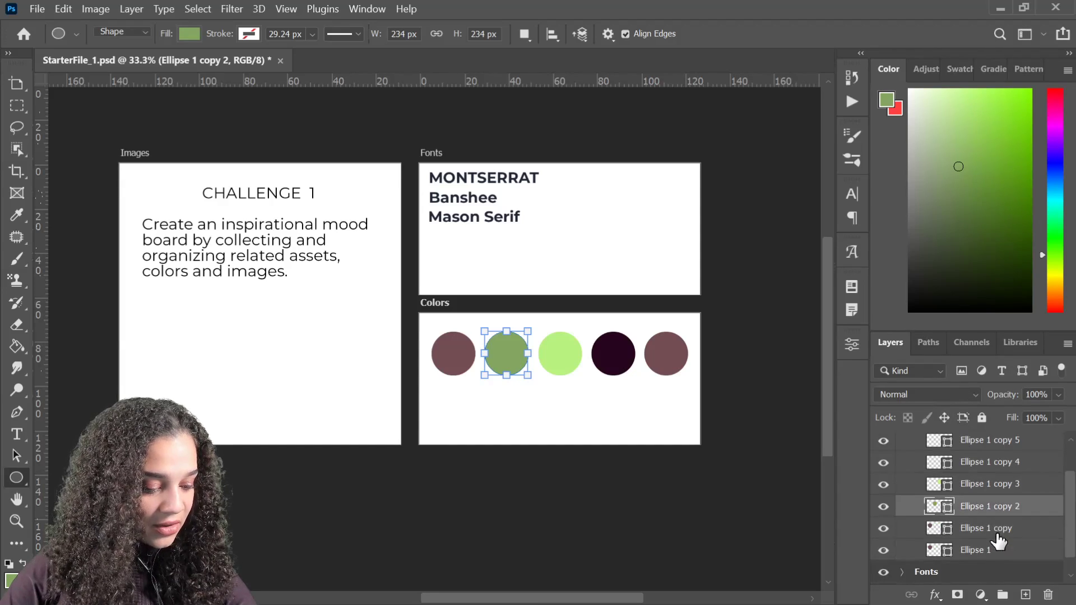
left_click(999, 528)
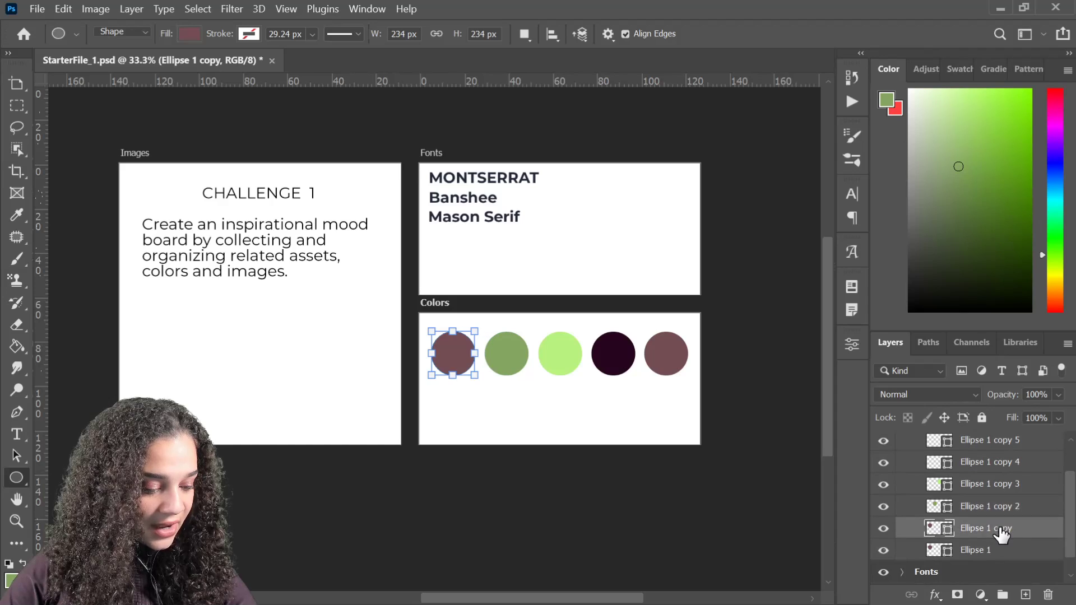
left_click(1030, 343)
left_click(1040, 482)
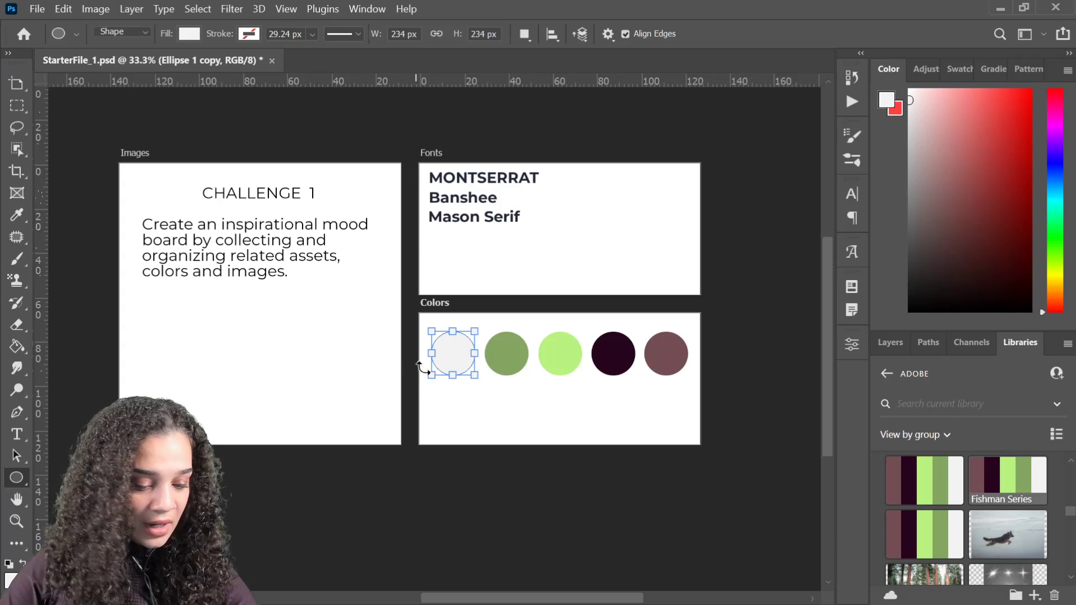
Give the off-white circle a mauve-brown stroke taken from the recently used colors.
left_click(852, 345)
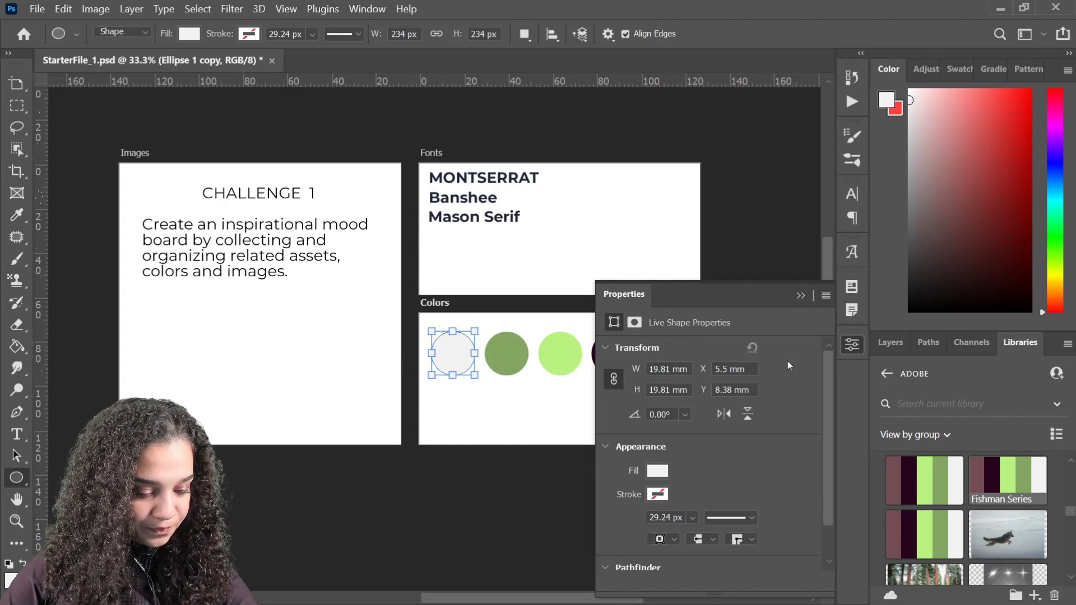
left_click(655, 495)
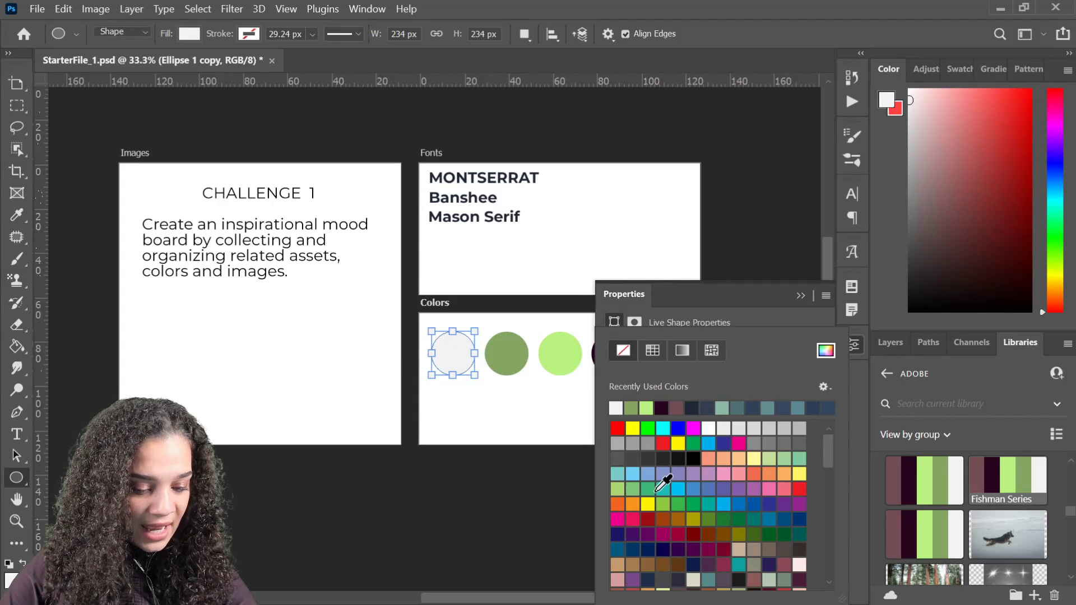
left_click(663, 406)
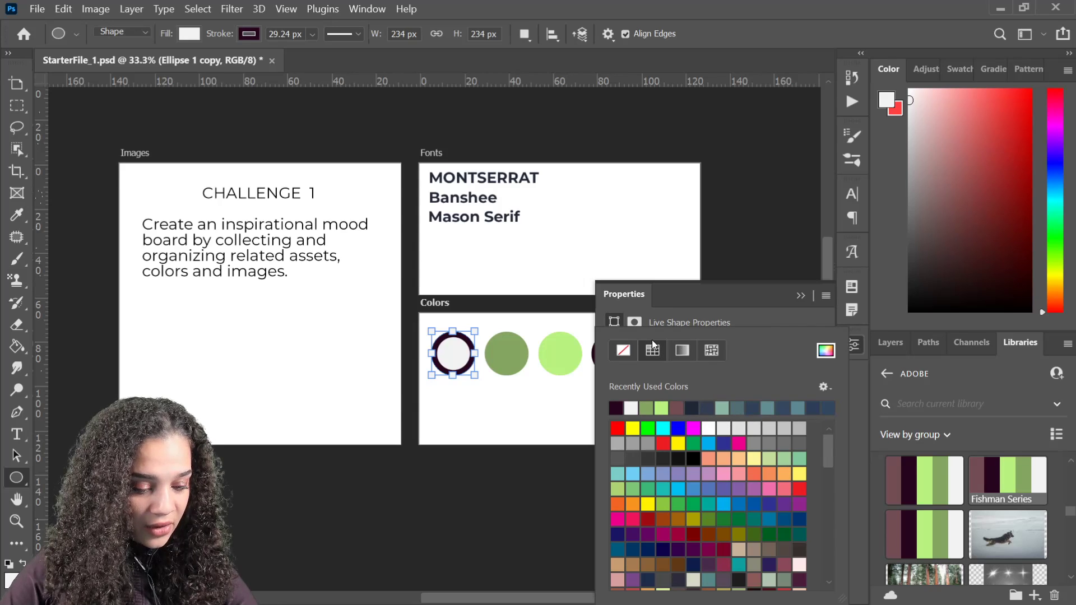
left_click(678, 408)
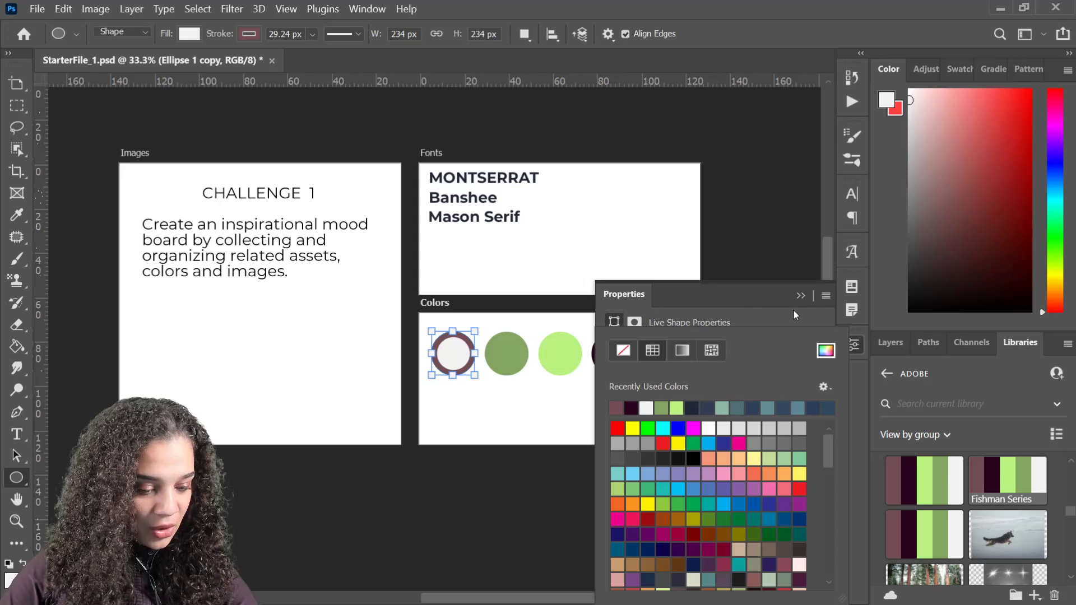
left_click(748, 318)
Reduce the off-white circle's stroke width to 12 px.
left_click(692, 517)
left_click_drag(705, 538, 695, 537)
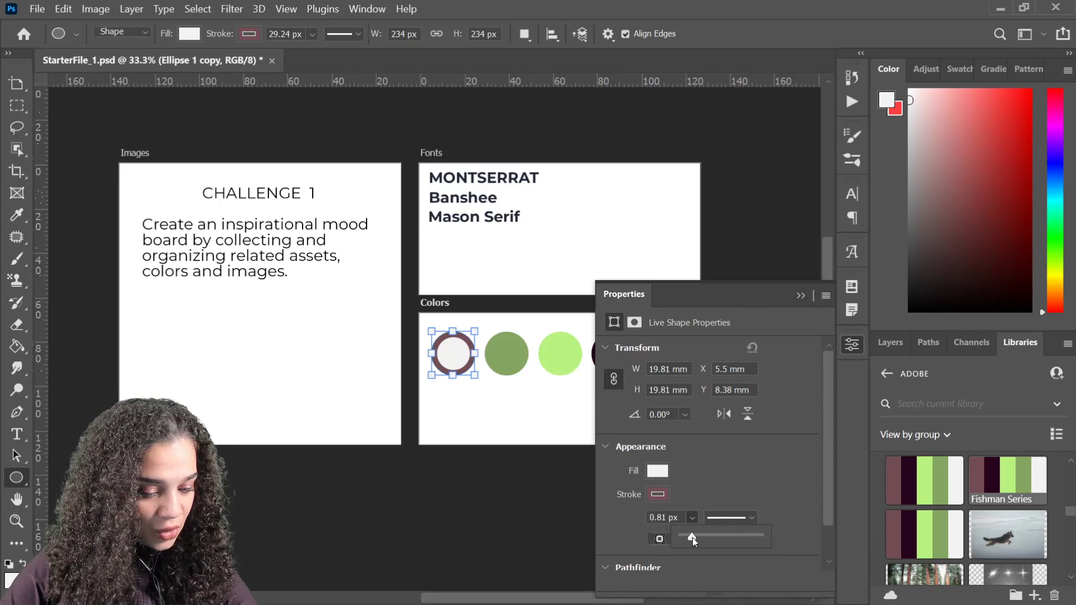
left_click_drag(695, 538, 696, 537)
left_click(712, 484)
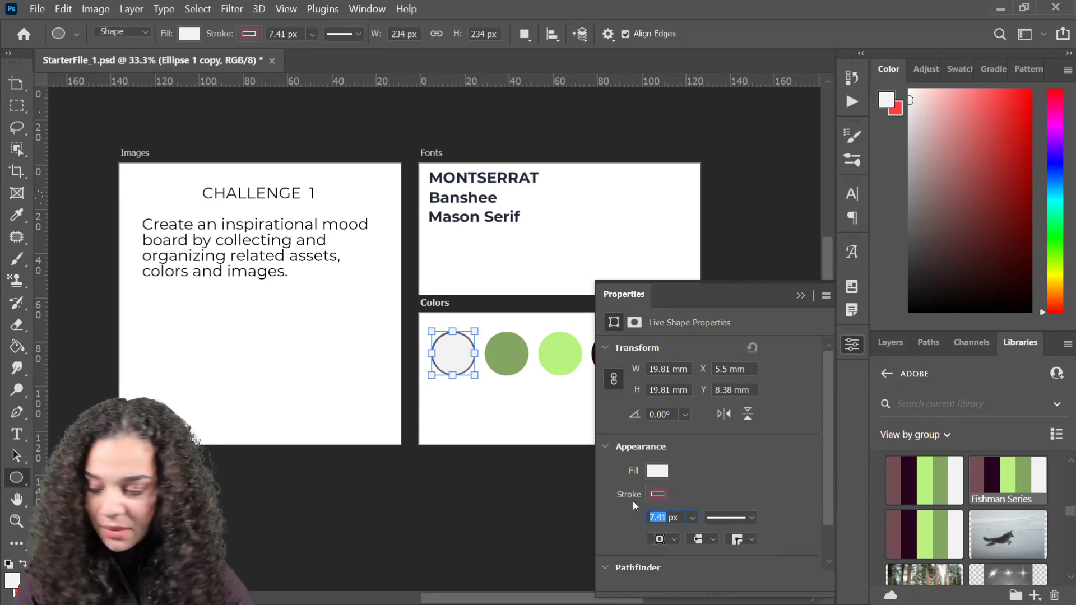
type("12")
key("Return")
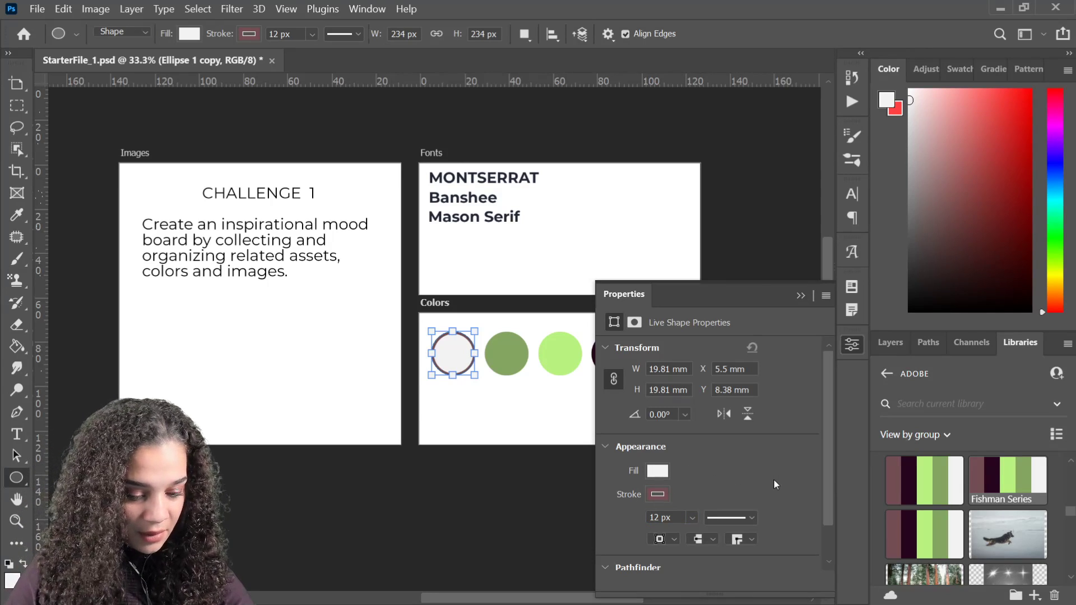
left_click(852, 345)
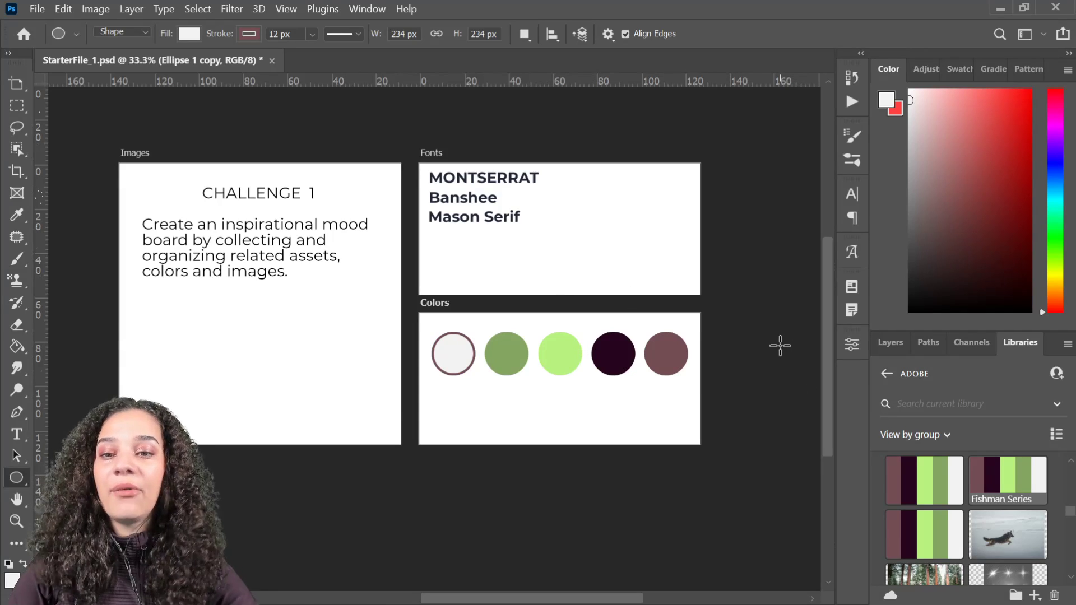
key("ctrl+plus")
key("ctrl+plus")
left_click_drag(651, 344, 457, 334)
left_click_drag(527, 331, 596, 396)
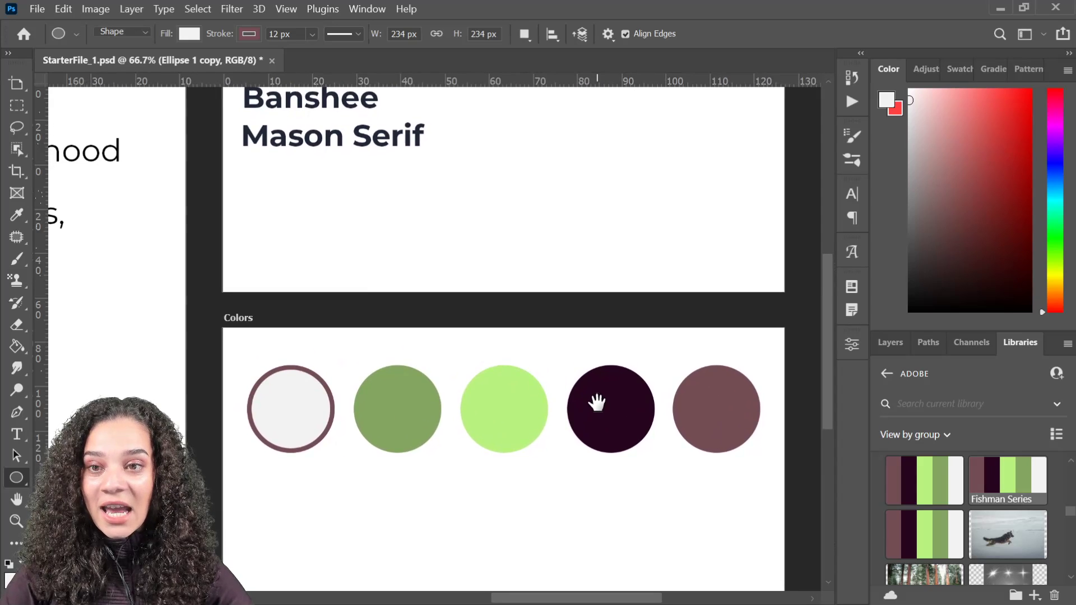
key("ctrl+minus")
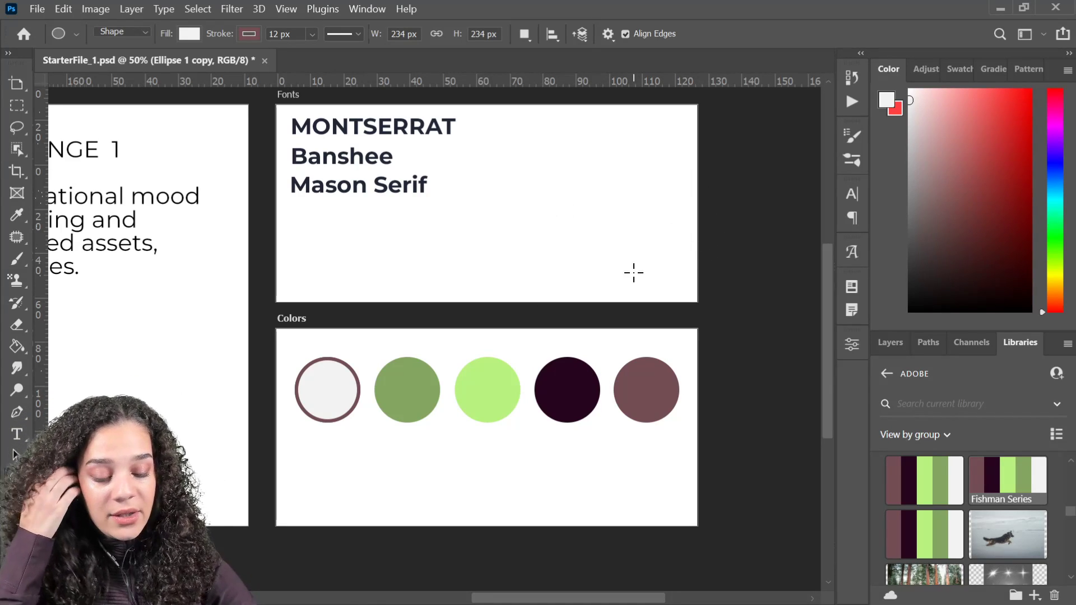
left_click(343, 151)
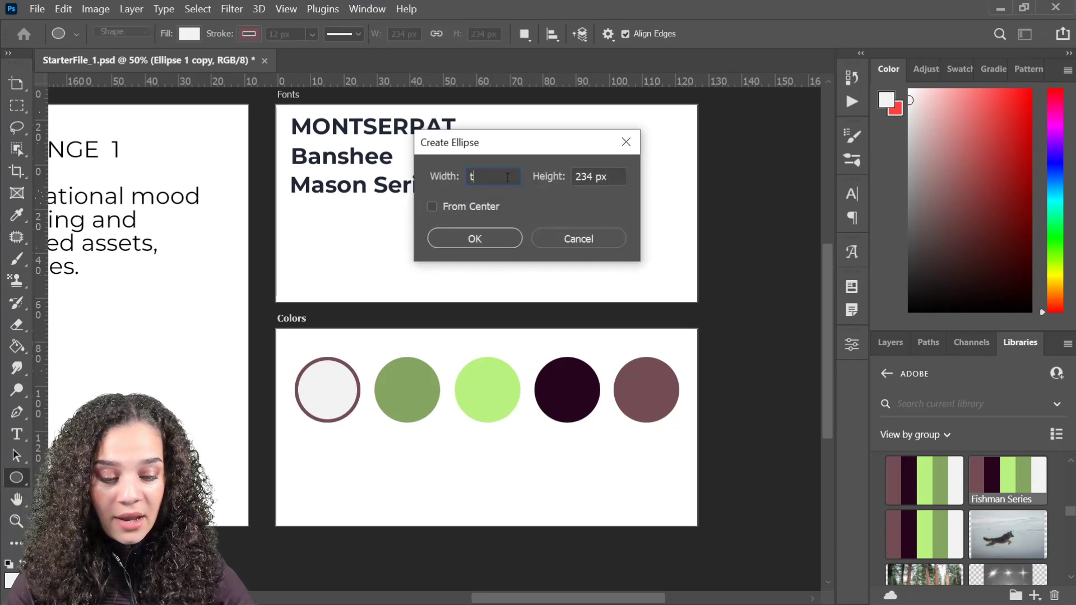
left_click(604, 243)
left_click(588, 266)
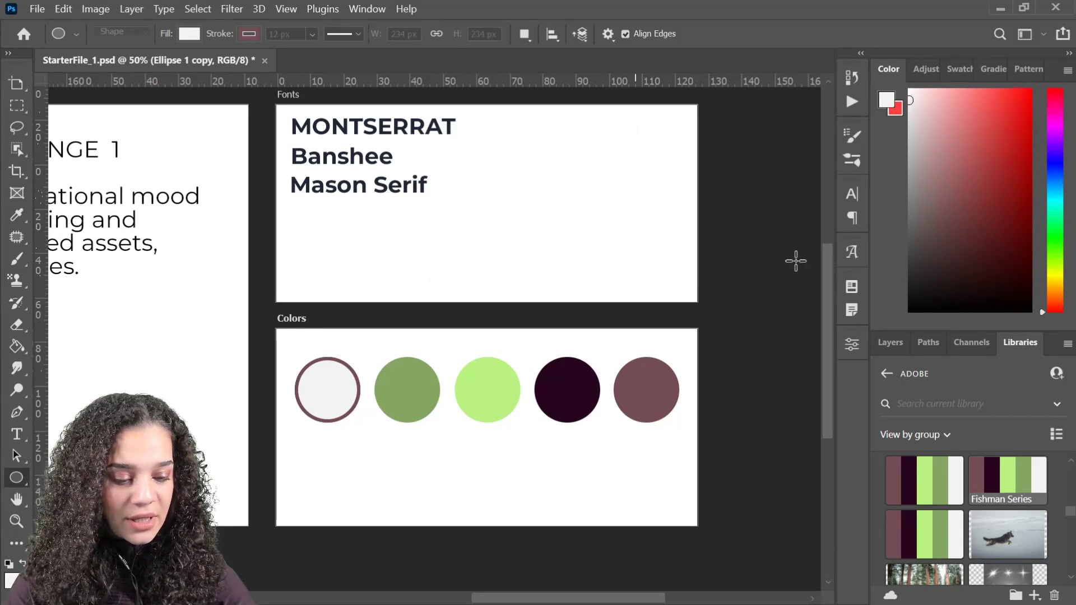
Collapse the circle group and the Colors artboard in the layer list.
left_click(892, 342)
scroll(968, 469, "up", 1)
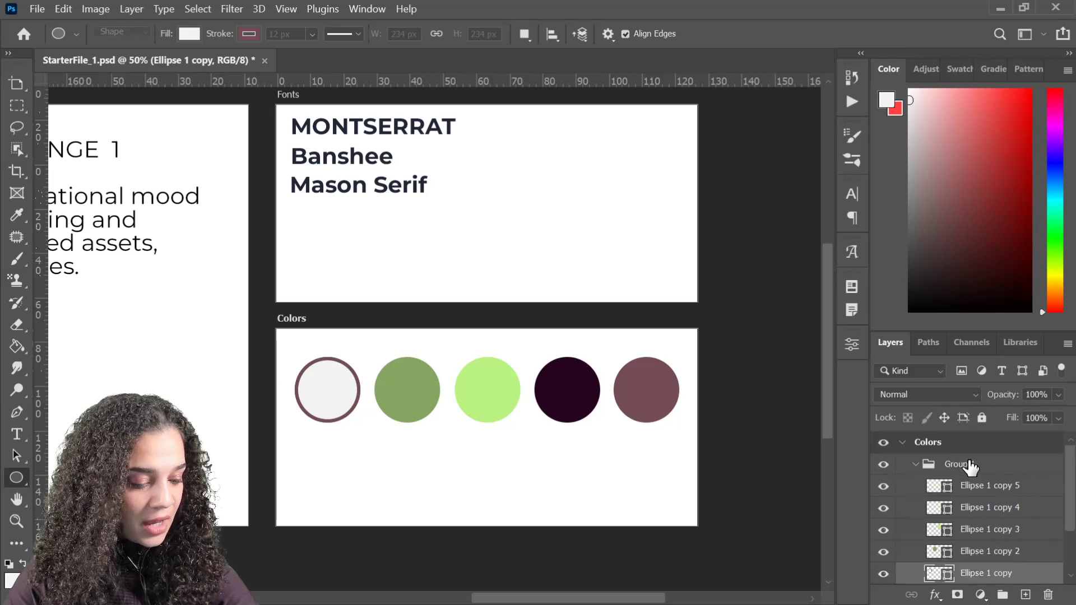
left_click(916, 464)
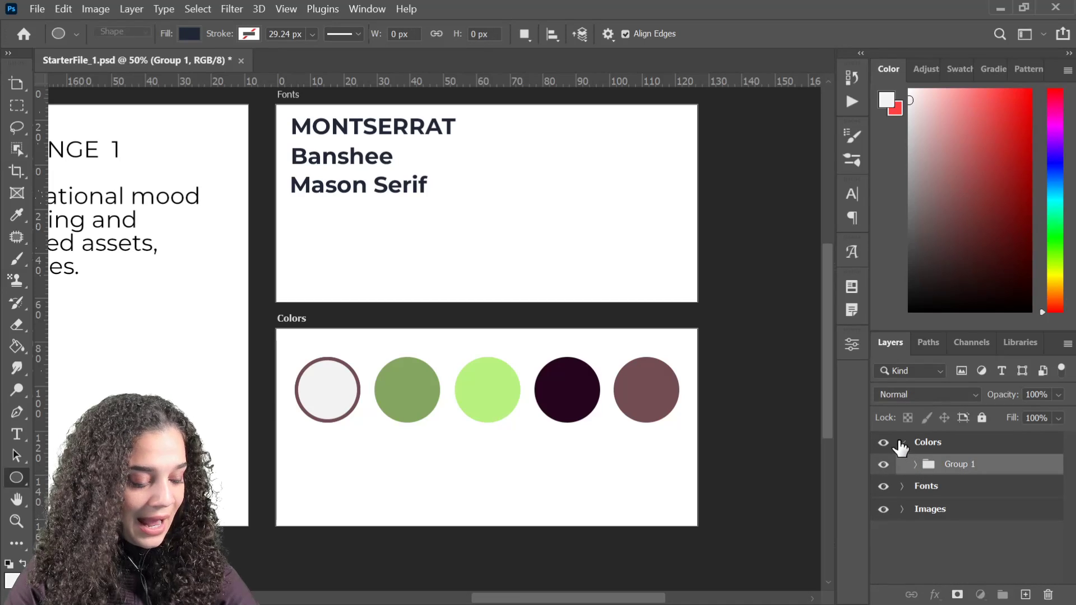
left_click(897, 444)
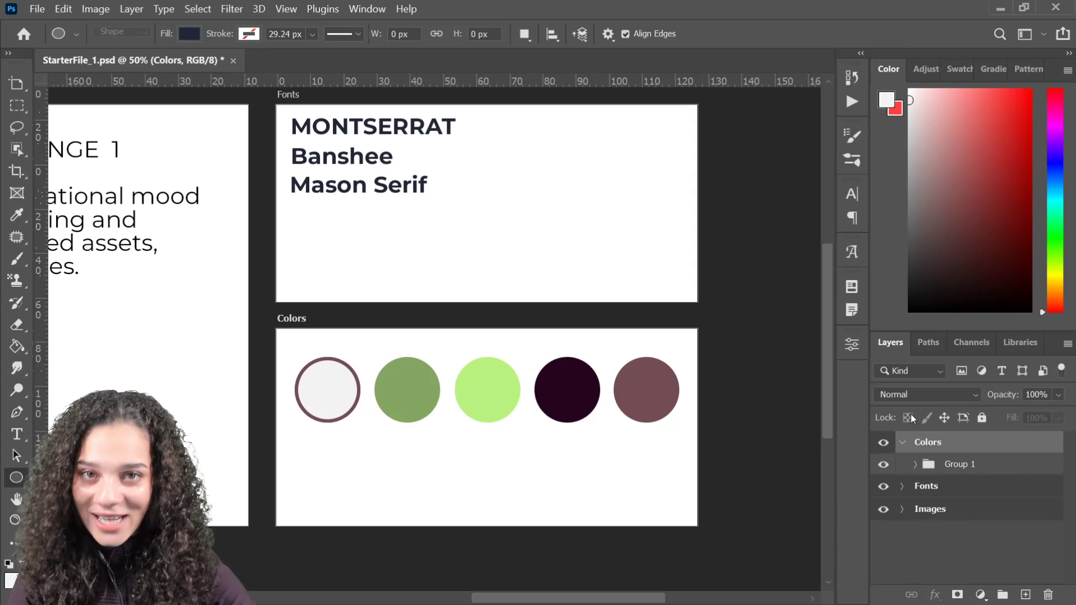
left_click(903, 442)
Expand the Fonts artboard's layers and change the Banshee text's font to Banshee Std Regular.
left_click(901, 473)
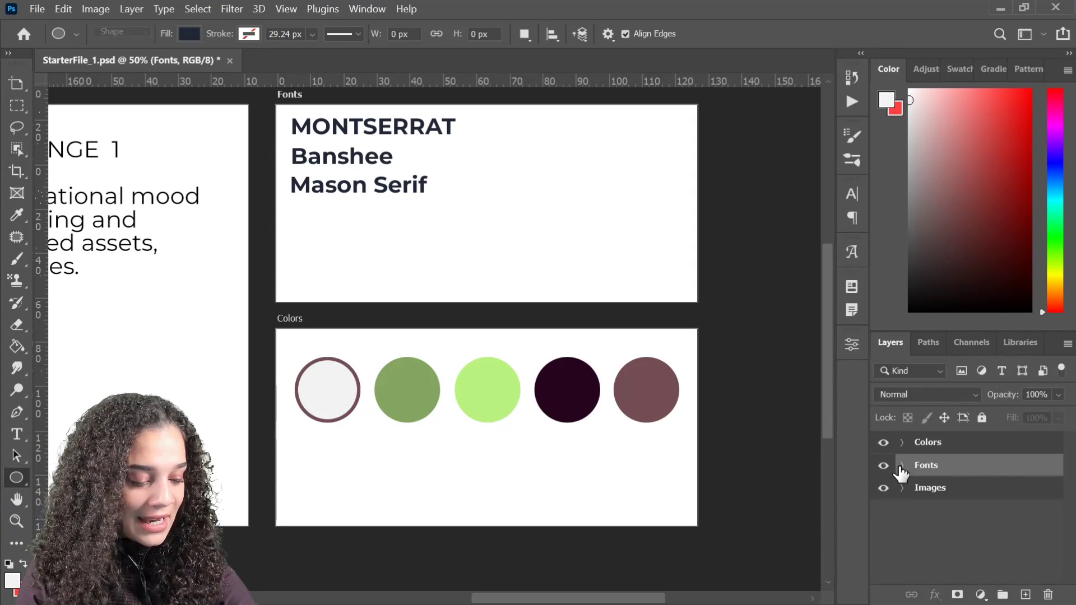
left_click(903, 468)
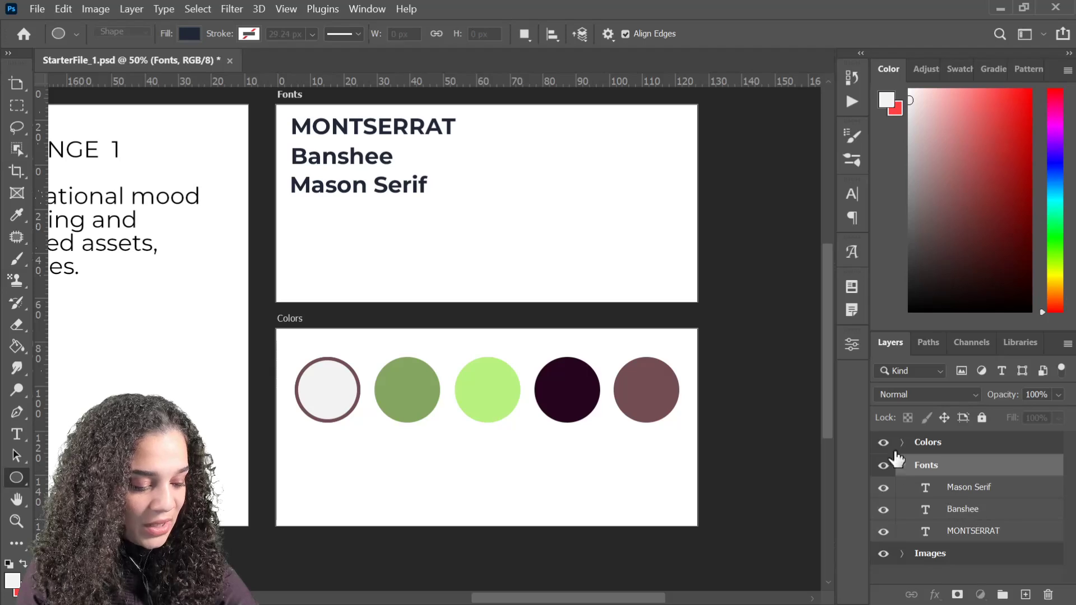
left_click(927, 508)
key("t")
double_click(315, 162)
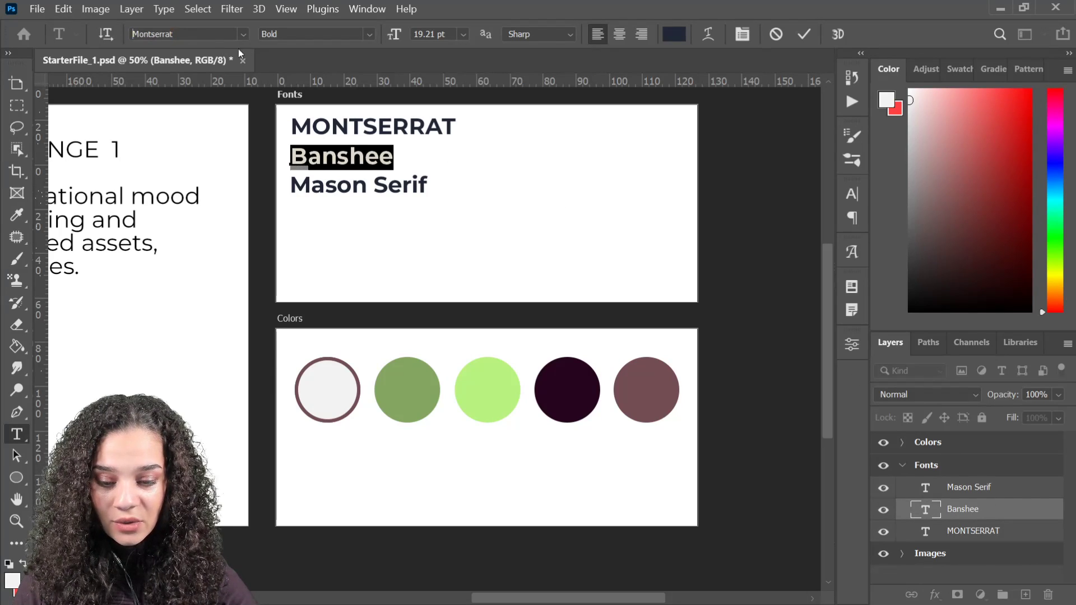
left_click(242, 34)
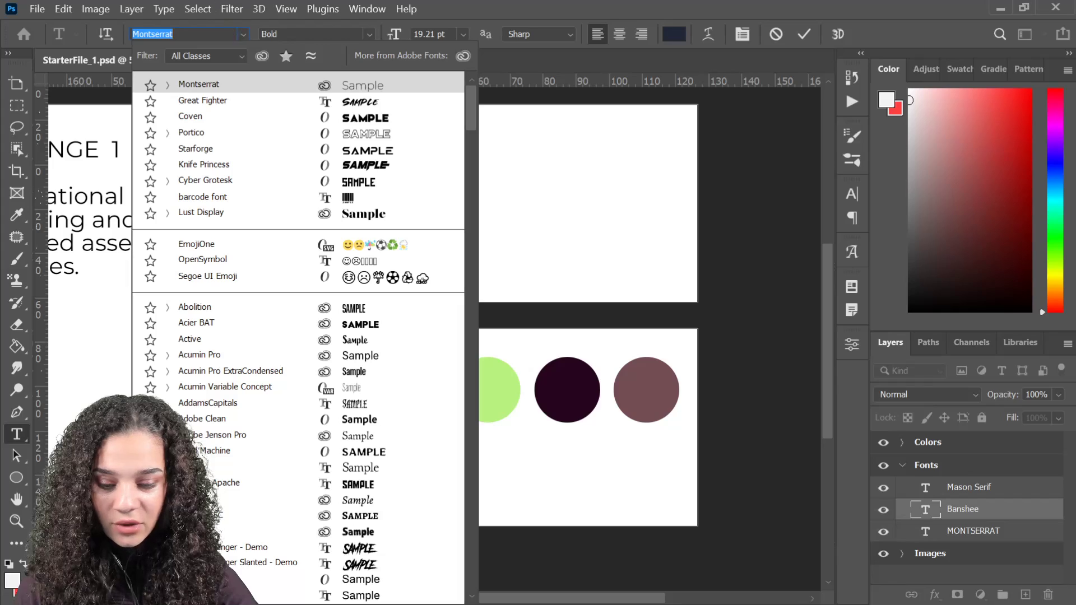
type("bab")
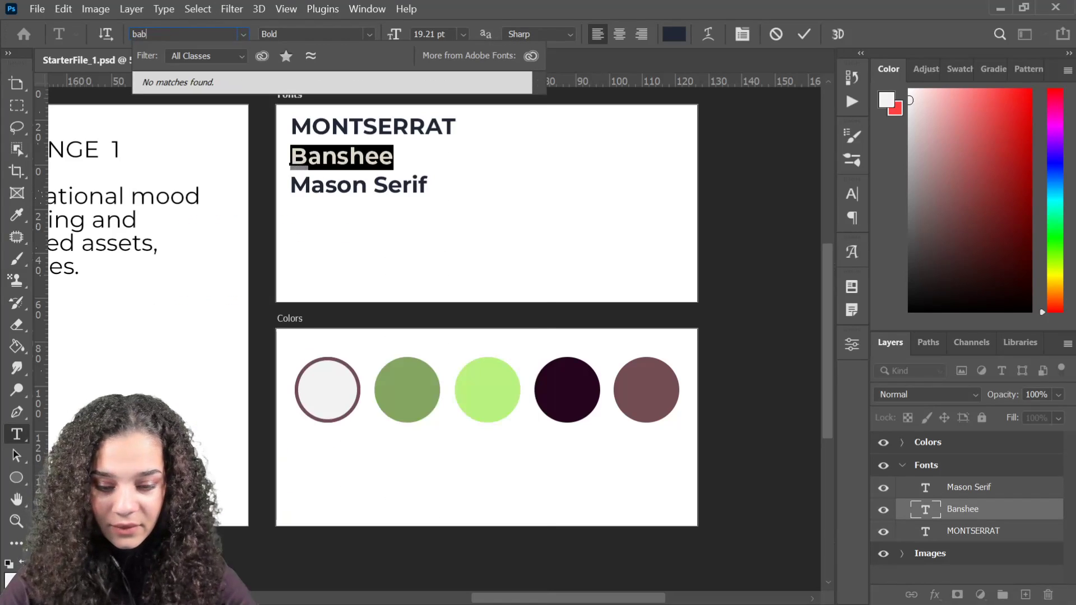
key("BackSpace")
type("n")
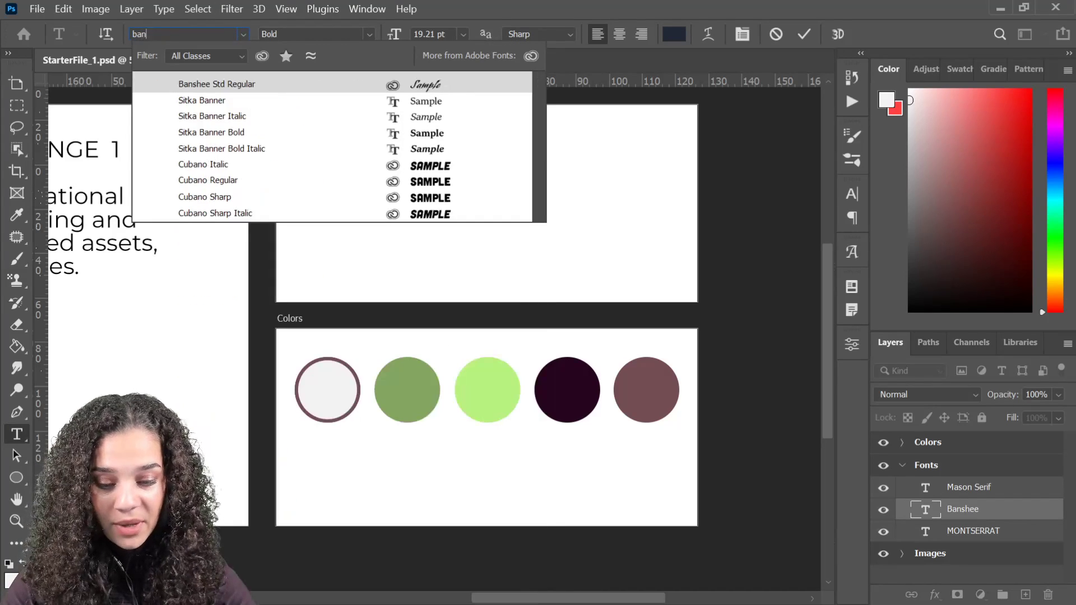
left_click(361, 85)
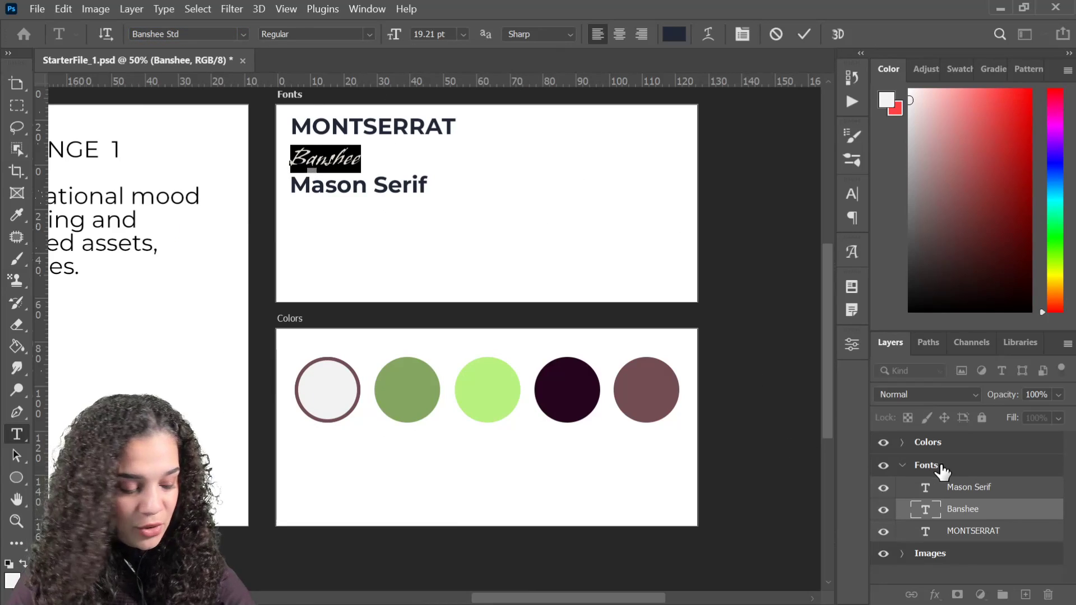
Change the Mason Serif text's font to Mason Serif OT Bold and collapse the Fonts artboard in the layer list.
left_click(1033, 489)
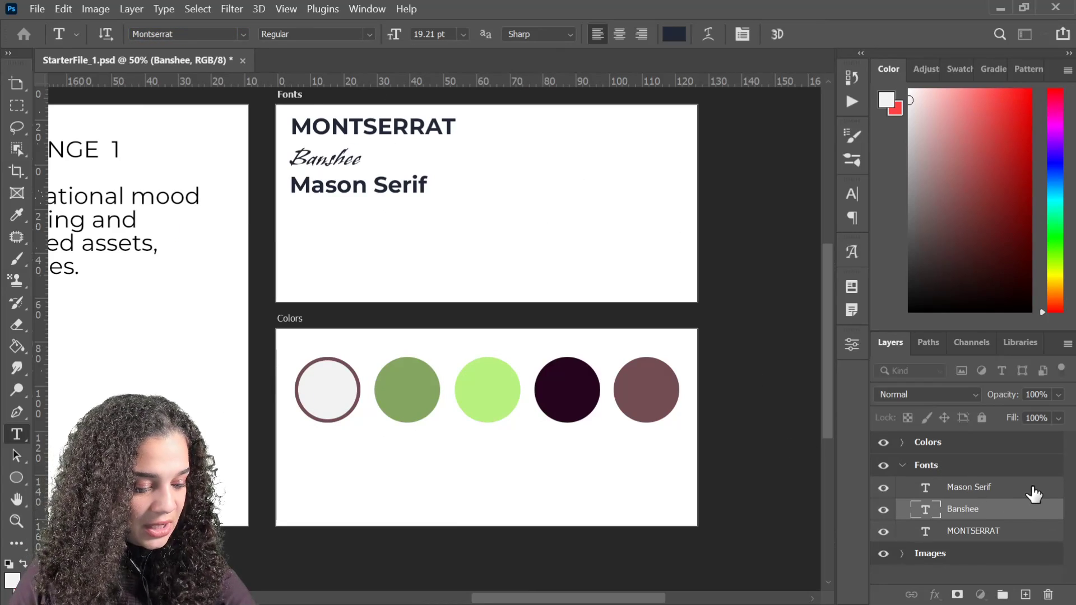
triple_click(359, 183)
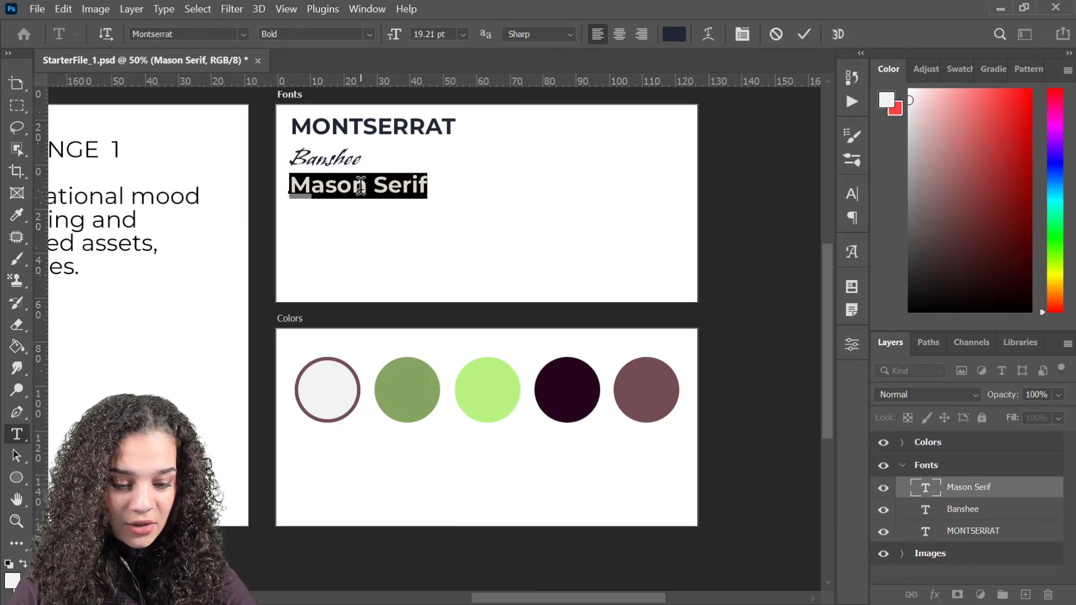
left_click(244, 35)
type("mason Serif OT")
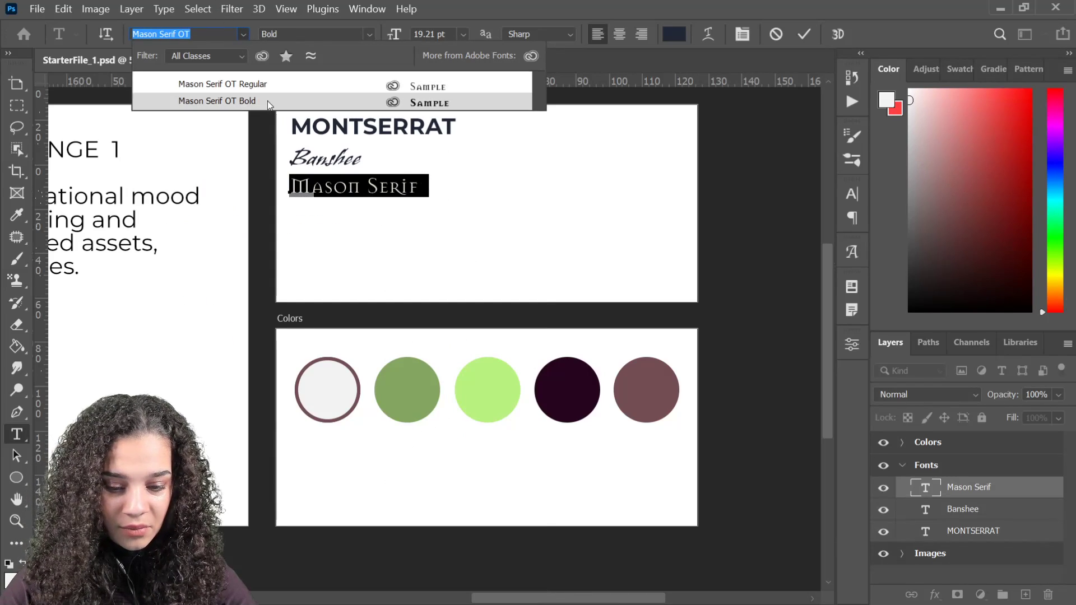
left_click(267, 101)
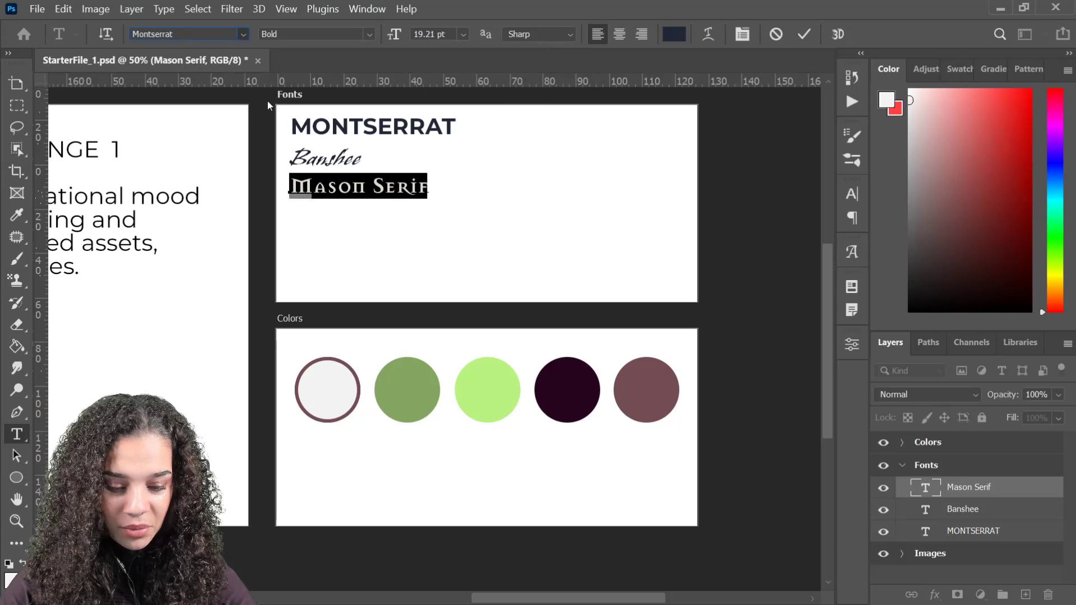
left_click(1045, 500)
left_click(902, 466)
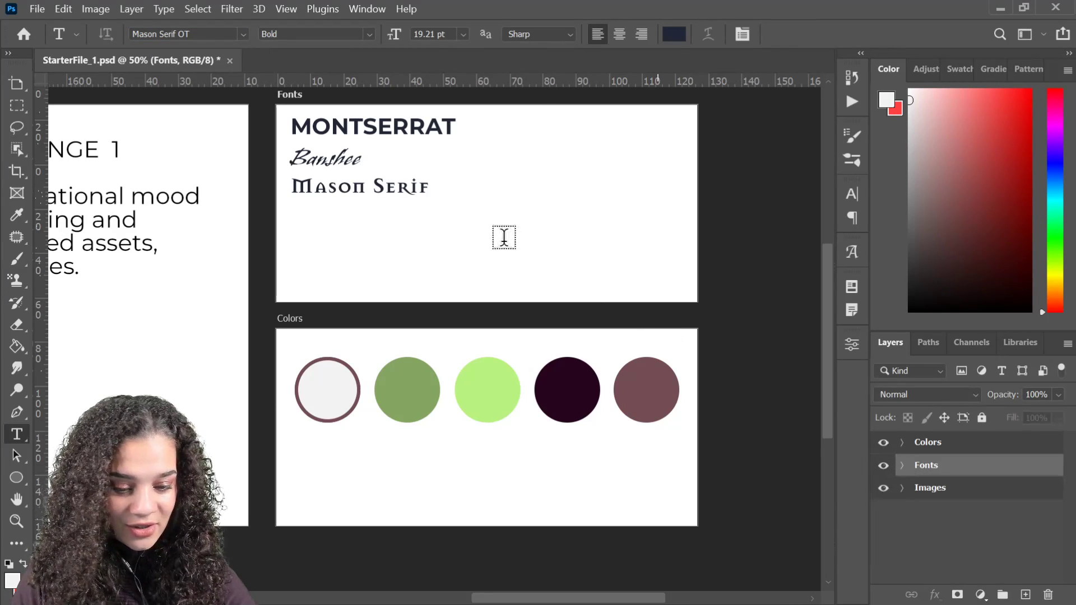
Expand the Images artboard's layers, hide its challenge text, and select Layer 1.
key("ctrl+minus")
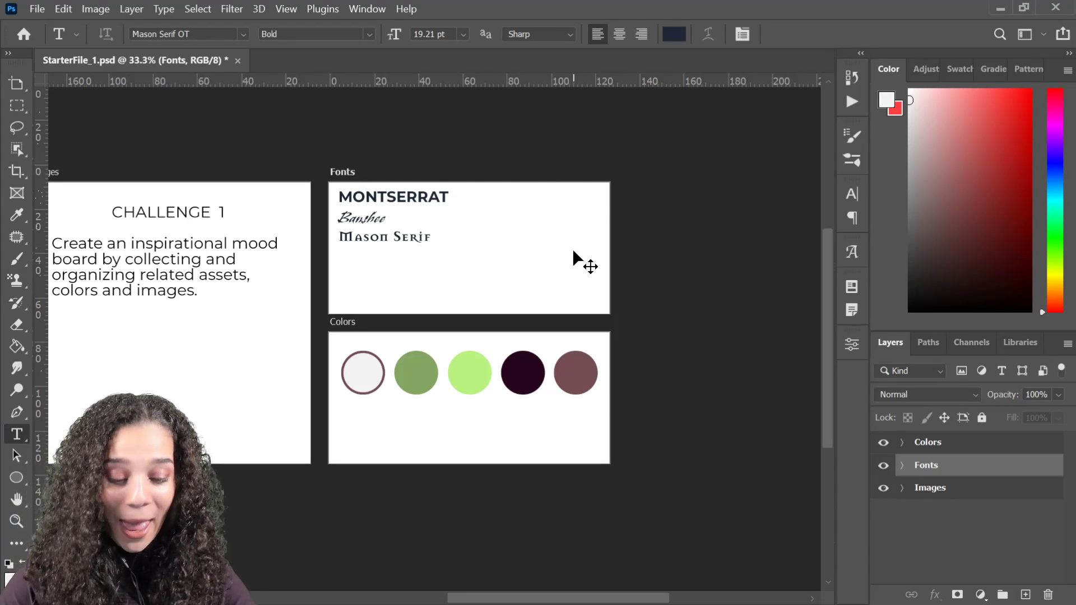
key("ctrl+plus")
left_click_drag(384, 229, 482, 245)
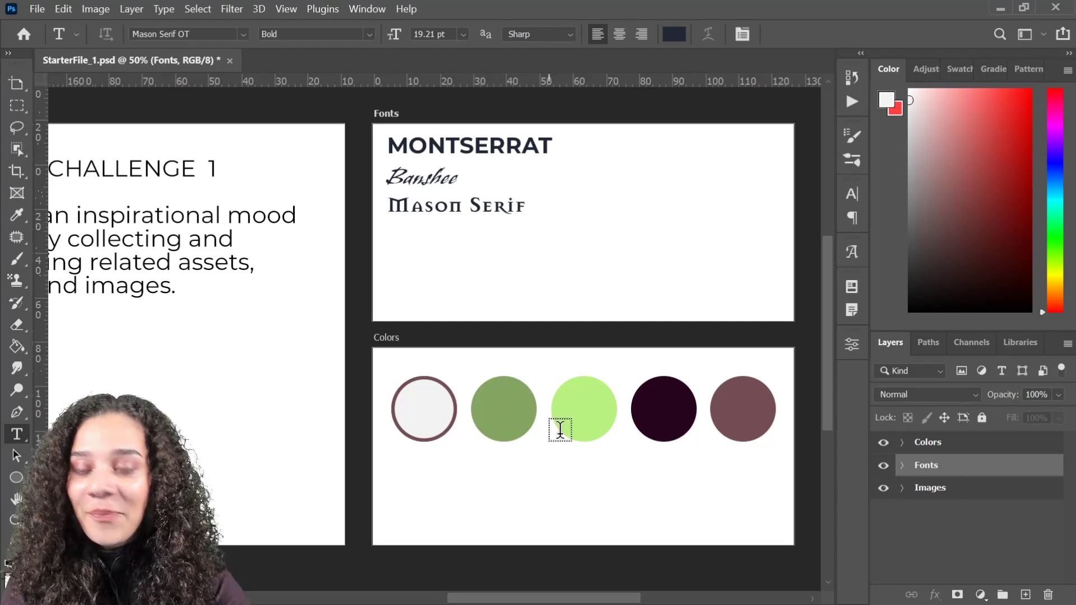
left_click_drag(281, 308, 408, 329)
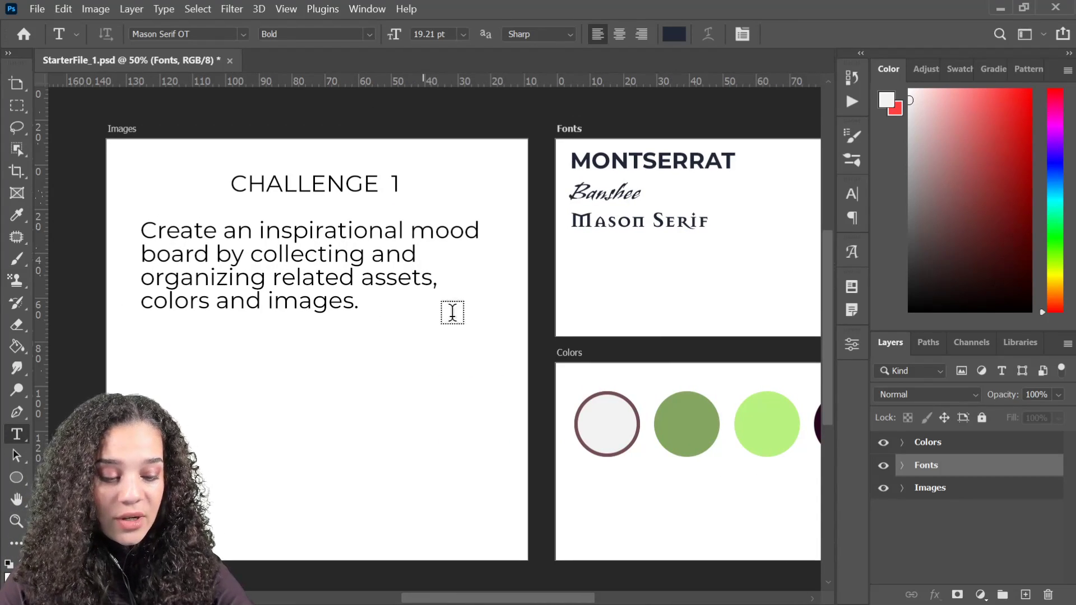
left_click(902, 488)
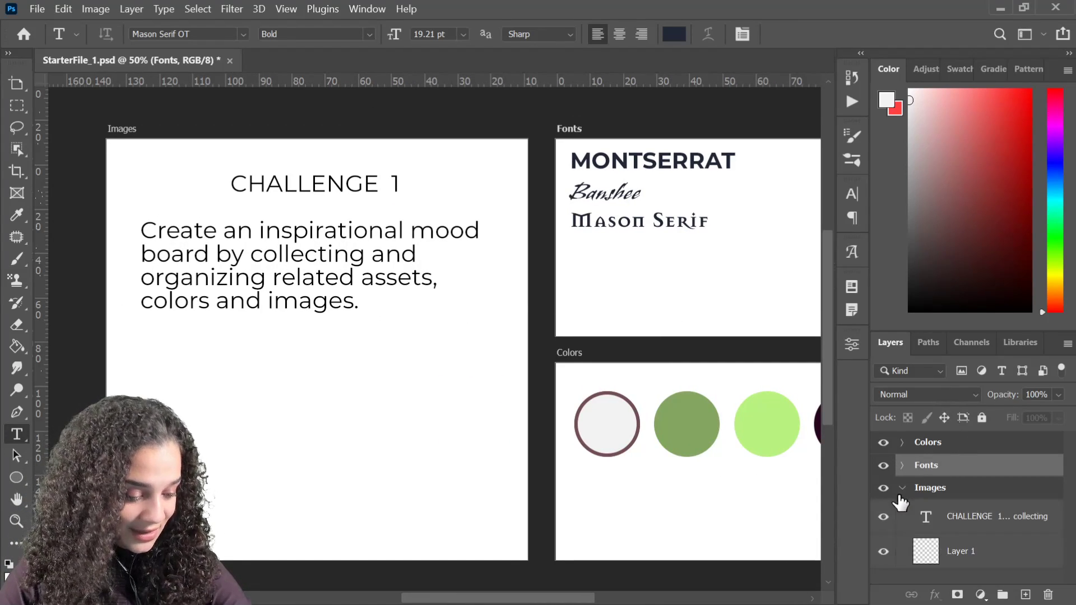
left_click(884, 516)
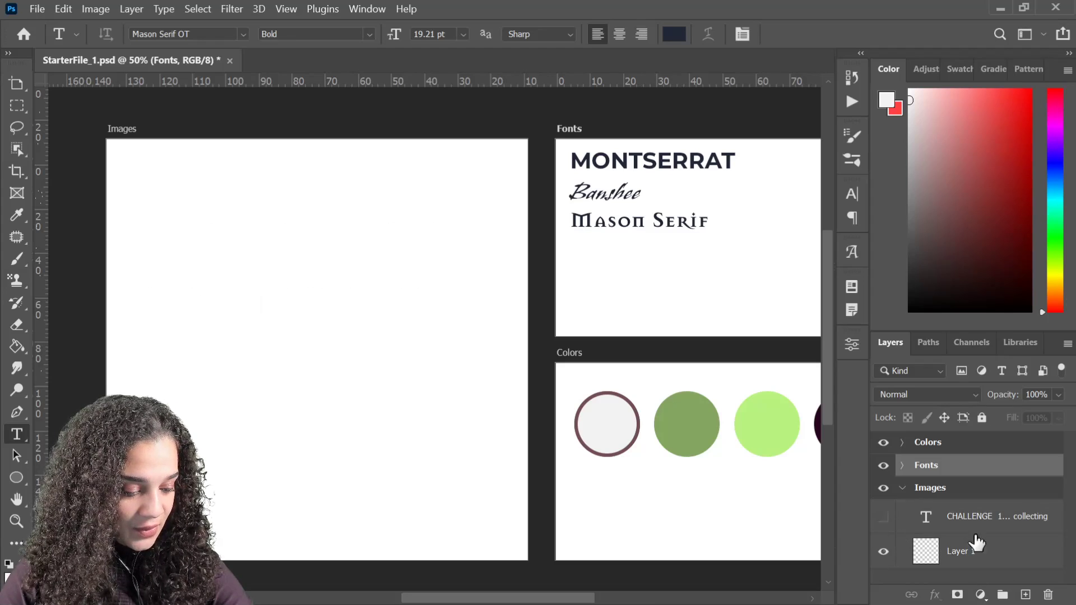
left_click(989, 557)
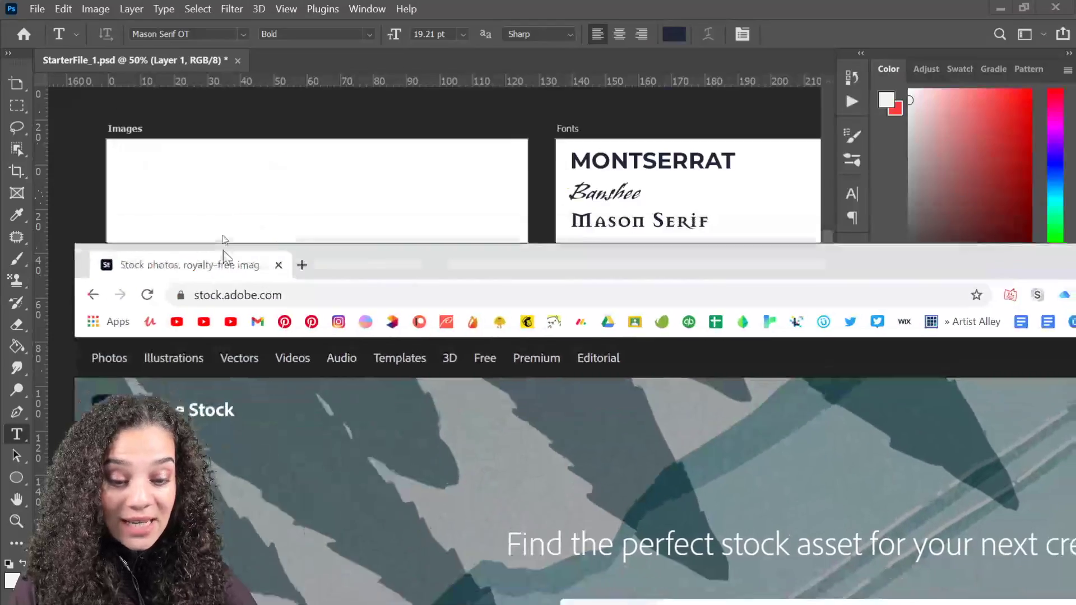
Switch to the Adobe Stock site in a maximized browser window and choose Free as the search category.
left_click_drag(168, 264, 121, 2)
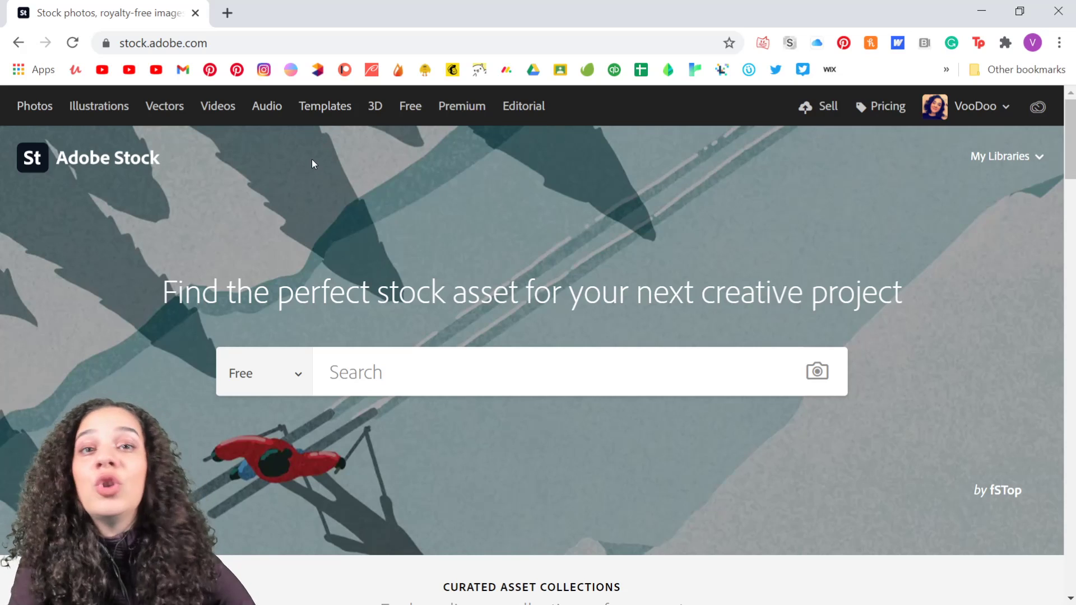
left_click(340, 368)
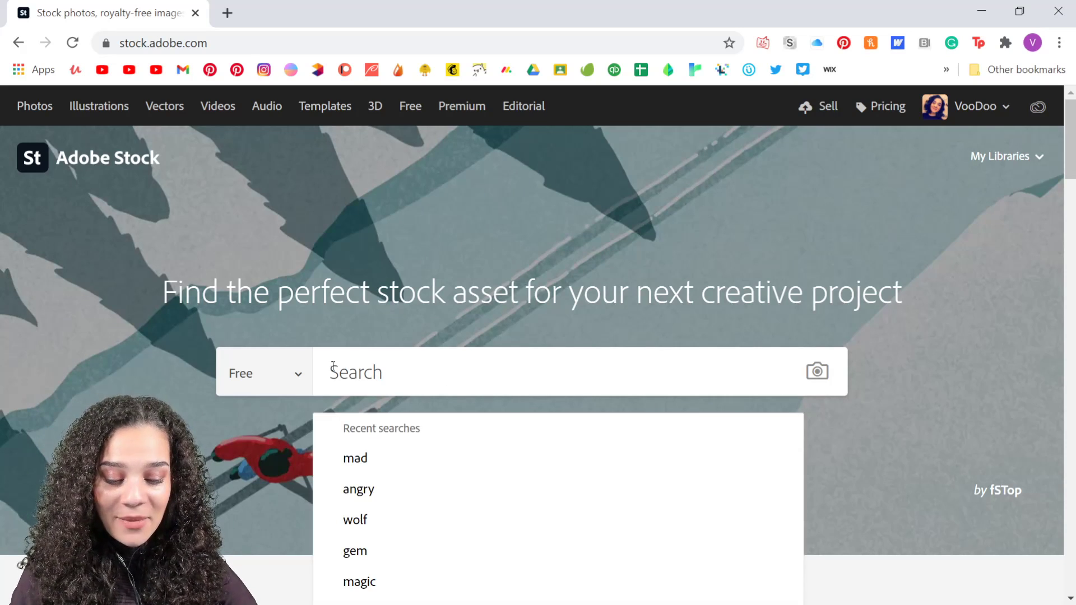
left_click(288, 373)
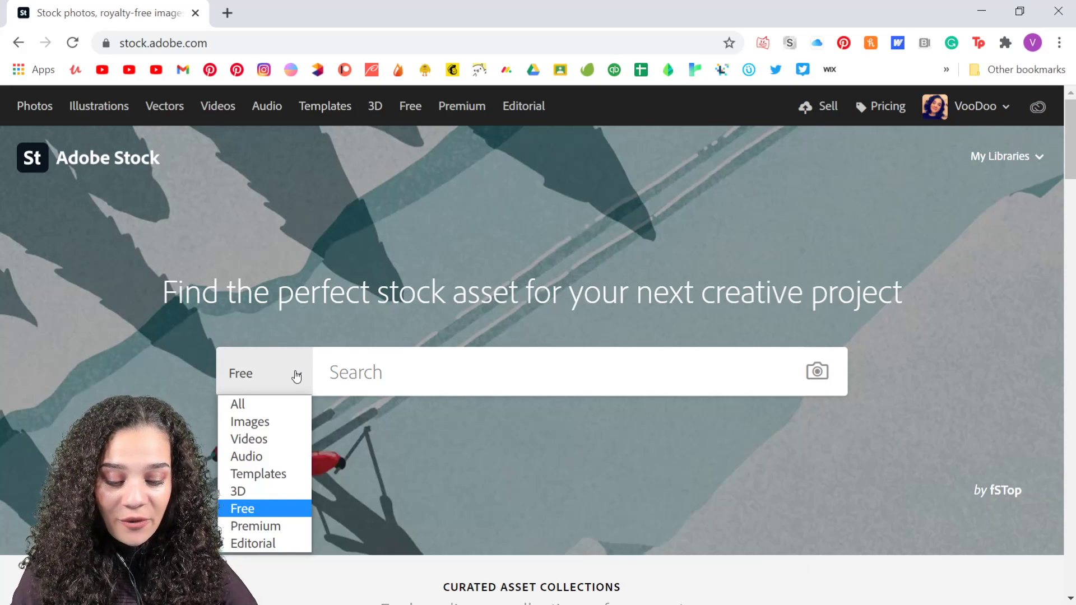
left_click(237, 514)
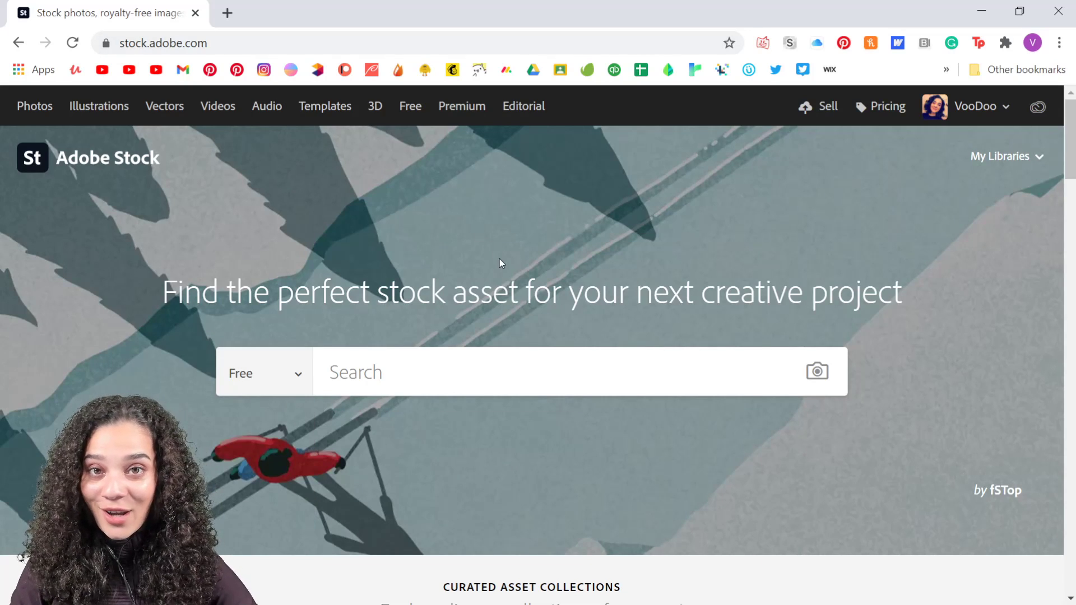
Search the free stock assets for "detective".
scroll(735, 423, "down", 4)
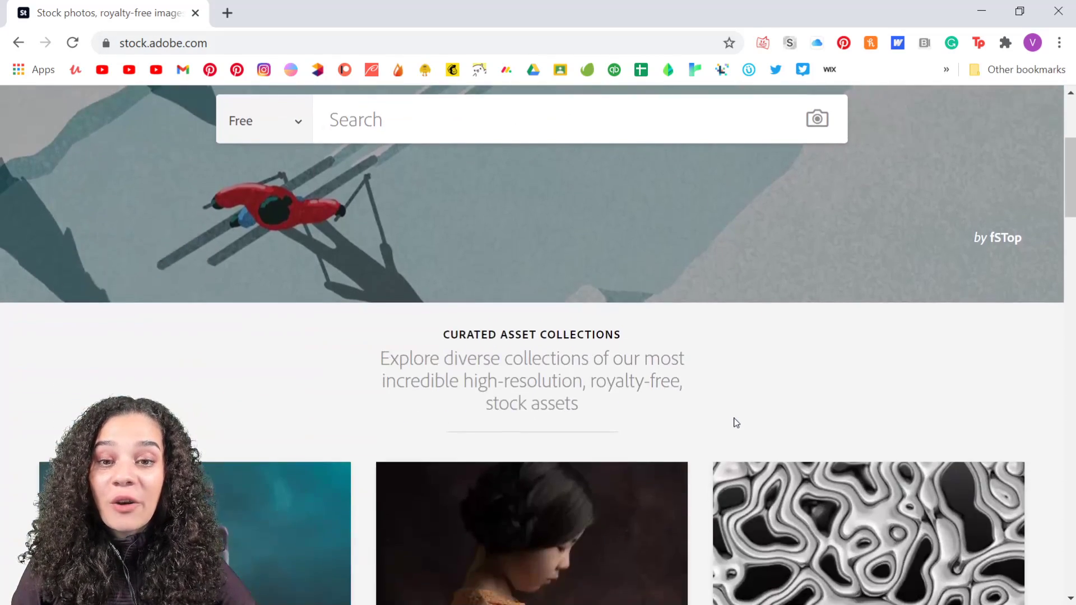
scroll(736, 423, "up", 4)
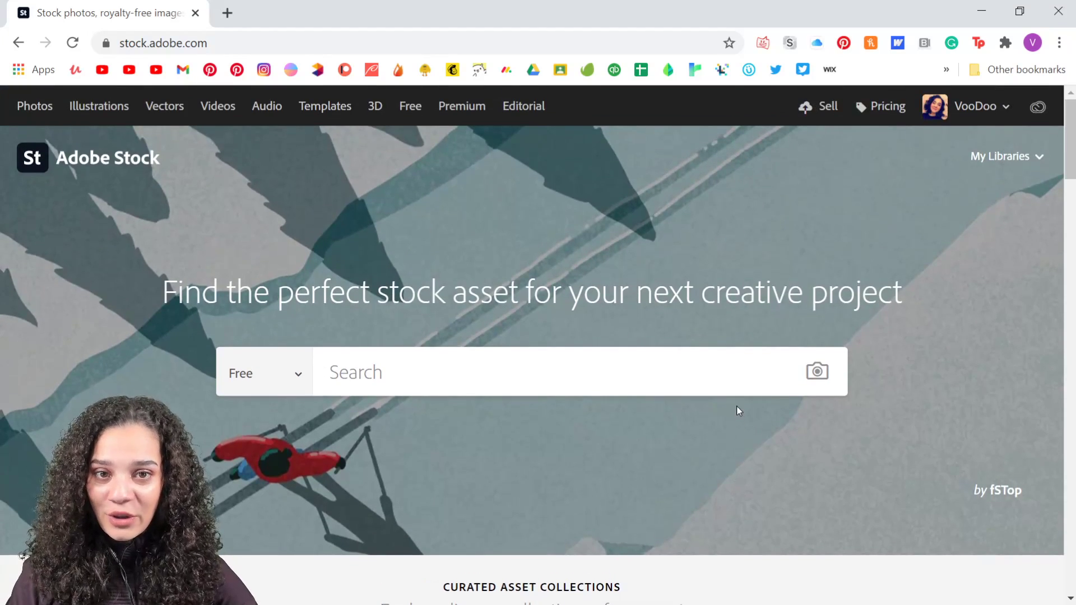
left_click(471, 371)
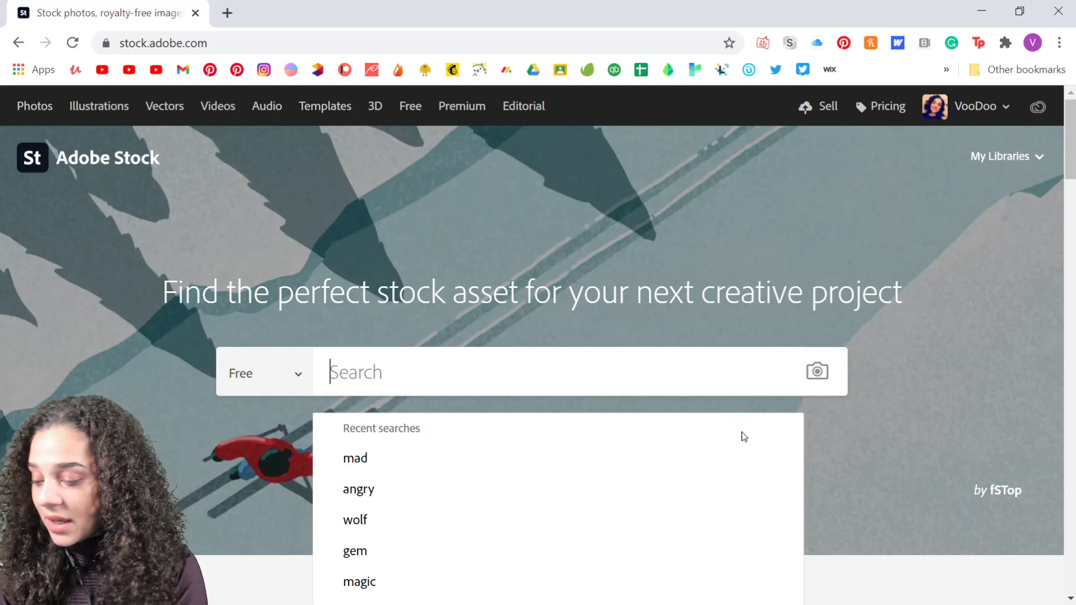
type("detective")
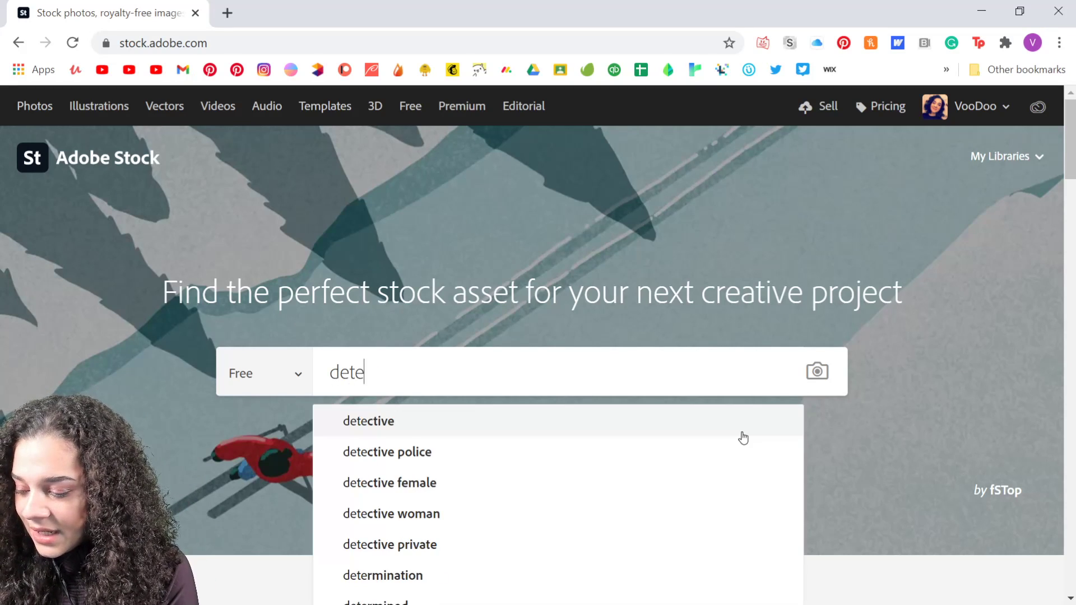
key("Return")
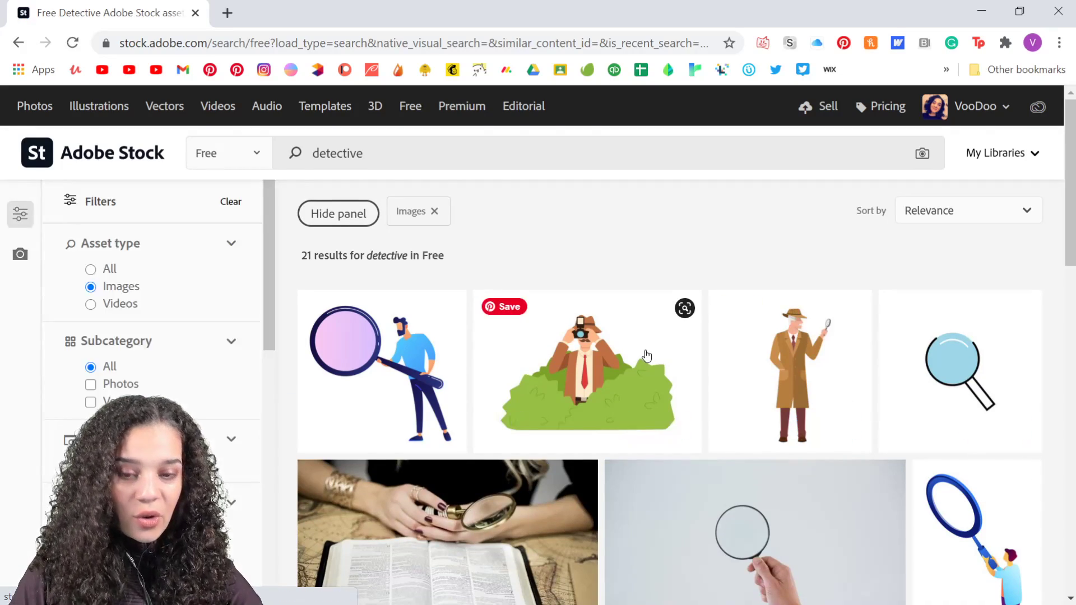
License the free photo of hands holding a magnifying glass over an open book from the detective results.
scroll(647, 355, "down", 10)
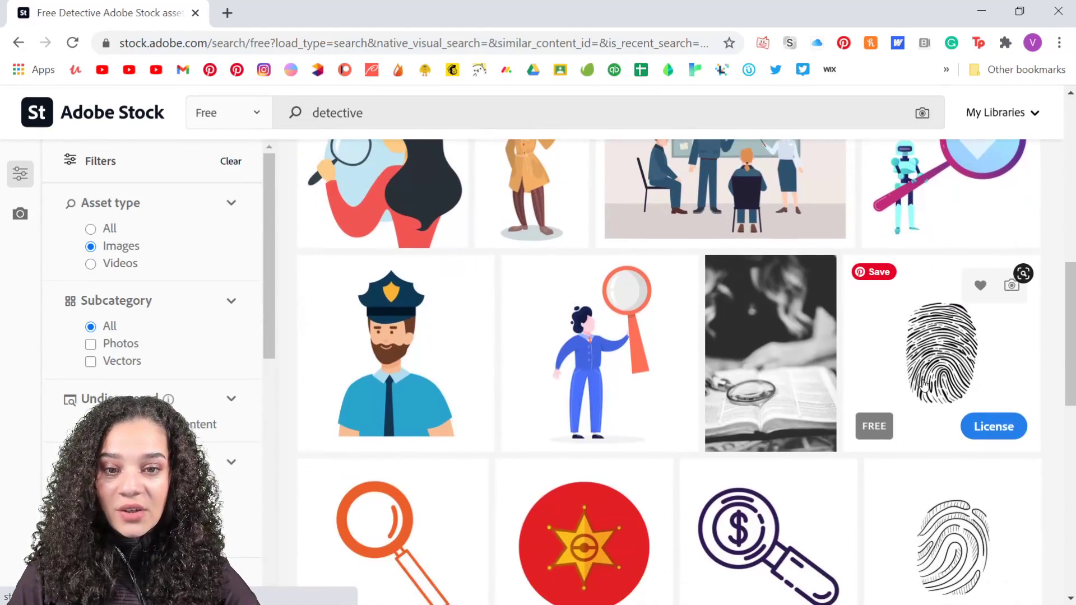
scroll(924, 384, "up", 6)
scroll(922, 384, "down", 7)
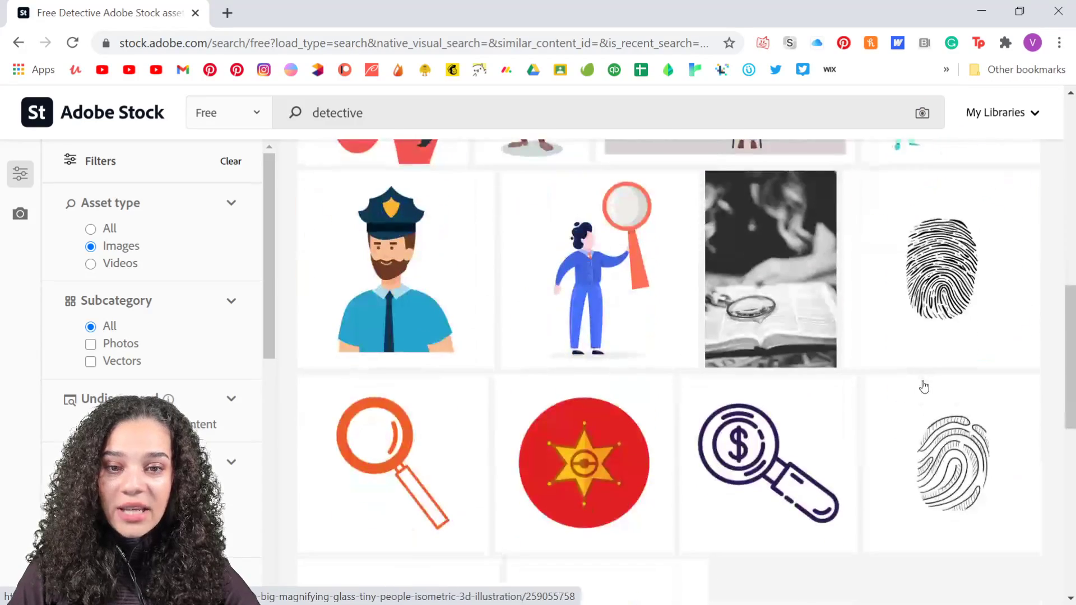
scroll(914, 386, "up", 4)
scroll(524, 260, "up", 3)
scroll(797, 430, "down", 5)
scroll(822, 451, "up", 6)
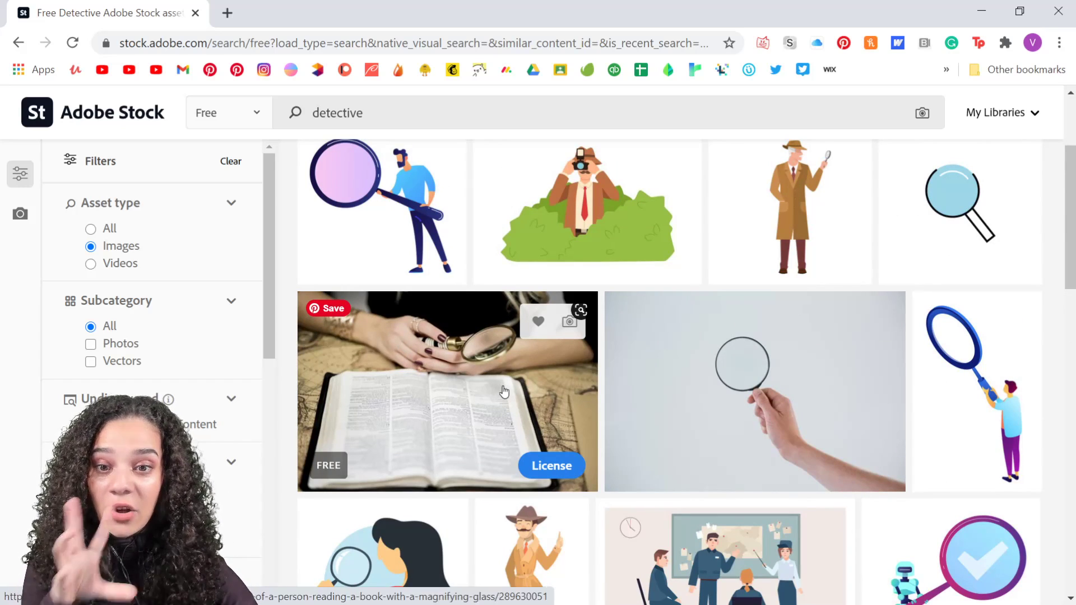
scroll(448, 394, "down", 2)
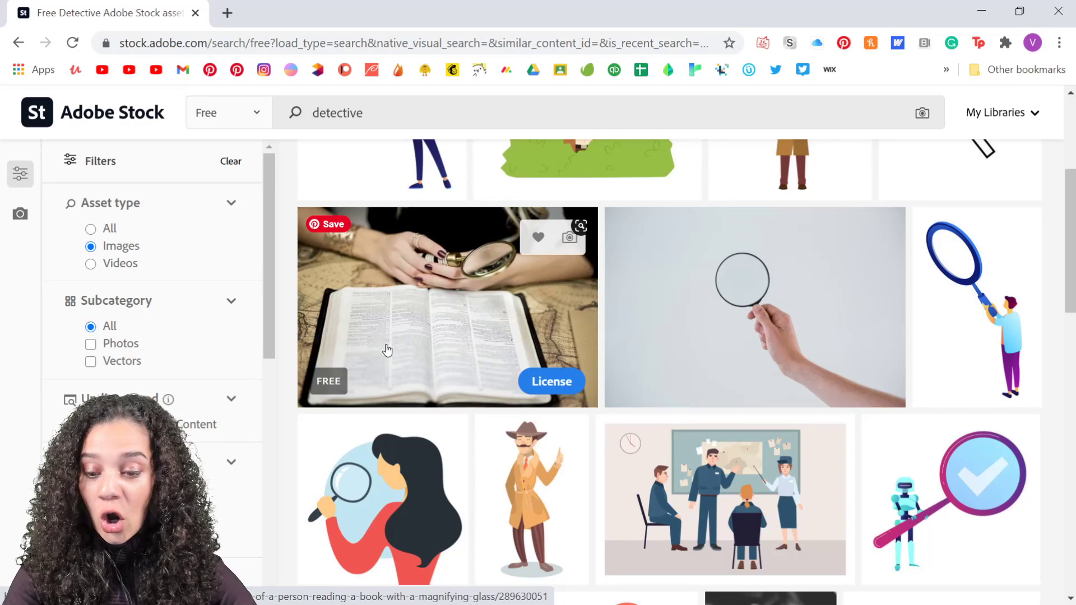
left_click(556, 390)
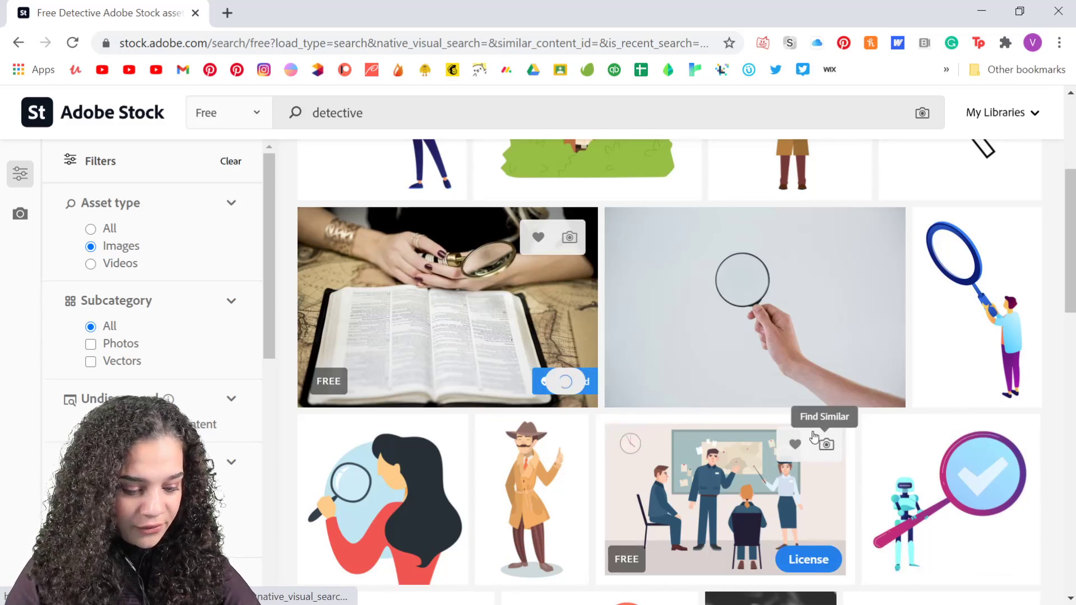
Replace the search term with "forest", run the search in Free, and dismiss the library notification.
scroll(812, 428, "down", 5)
scroll(816, 420, "down", 5)
scroll(815, 419, "up", 10)
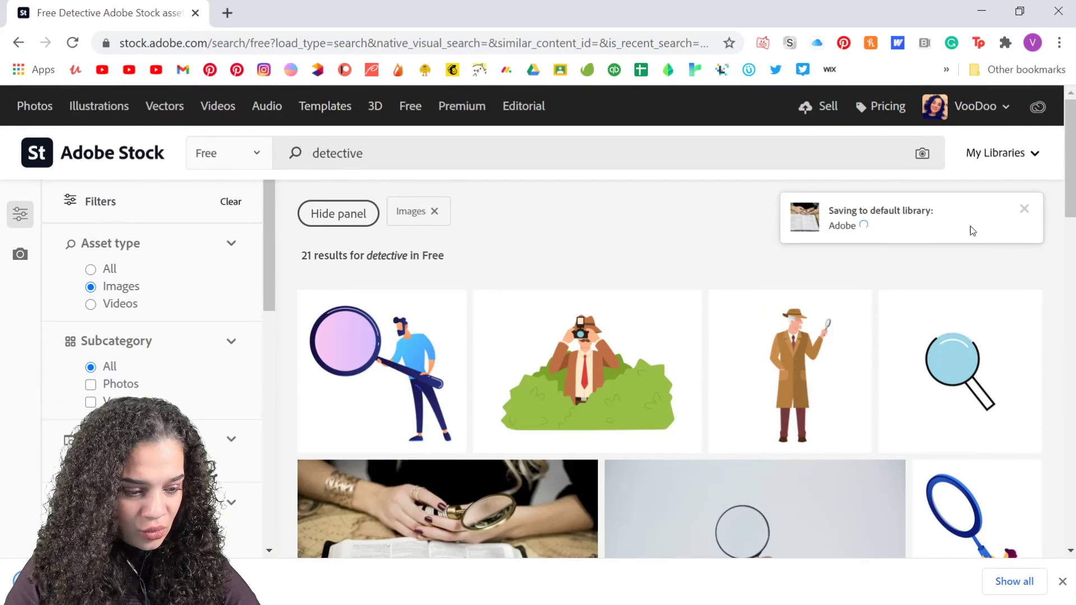
left_click_drag(369, 153, 307, 152)
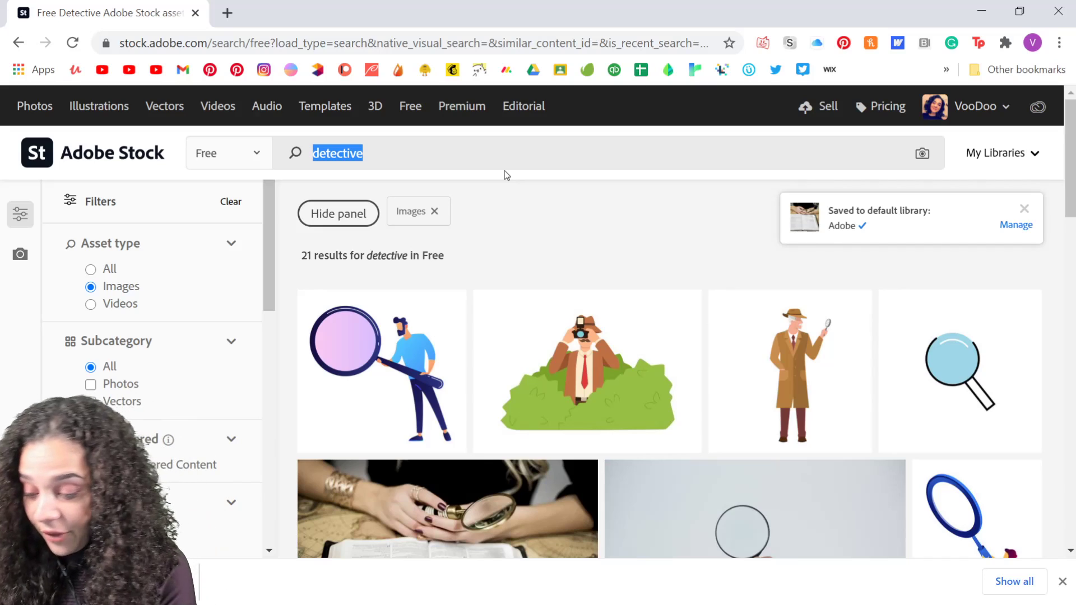
type("forest")
key("Return")
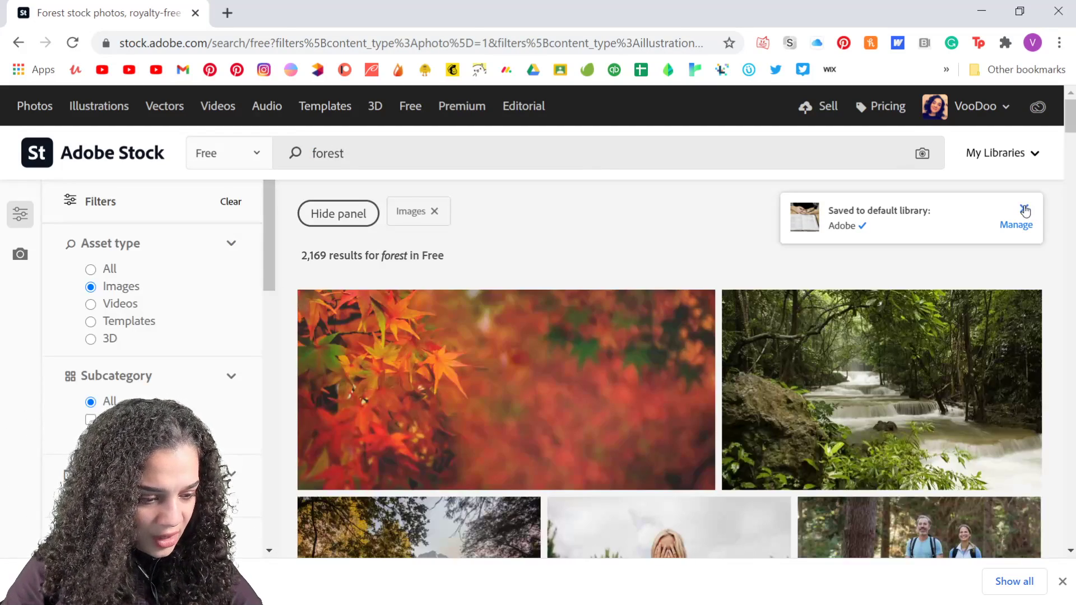
left_click(1024, 209)
License the free photo of a misty, sunlit path between tall trees from the forest results.
scroll(799, 262, "down", 10)
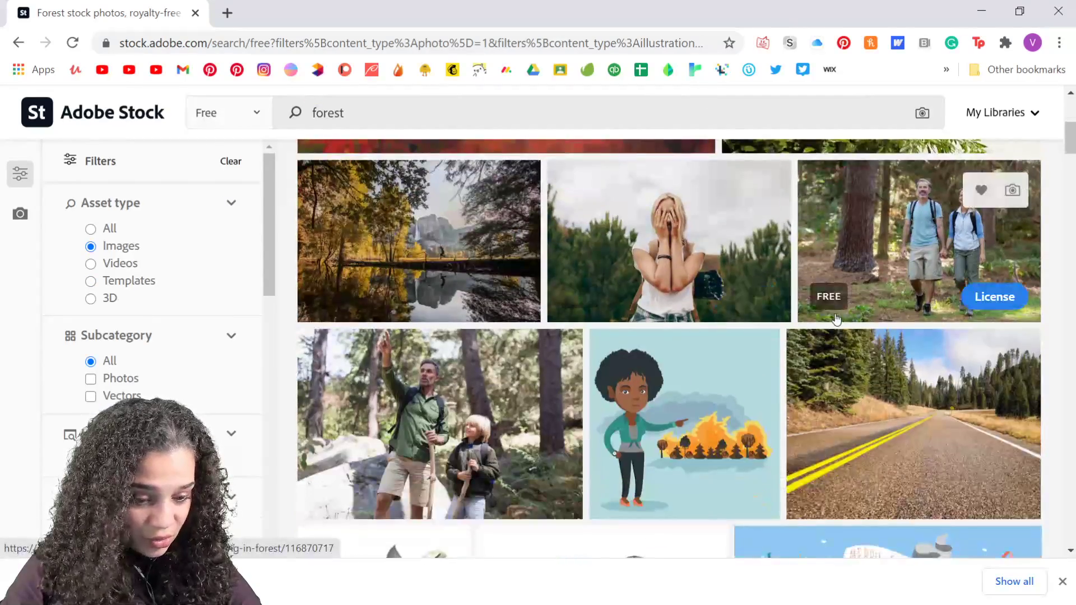
scroll(835, 316, "down", 3)
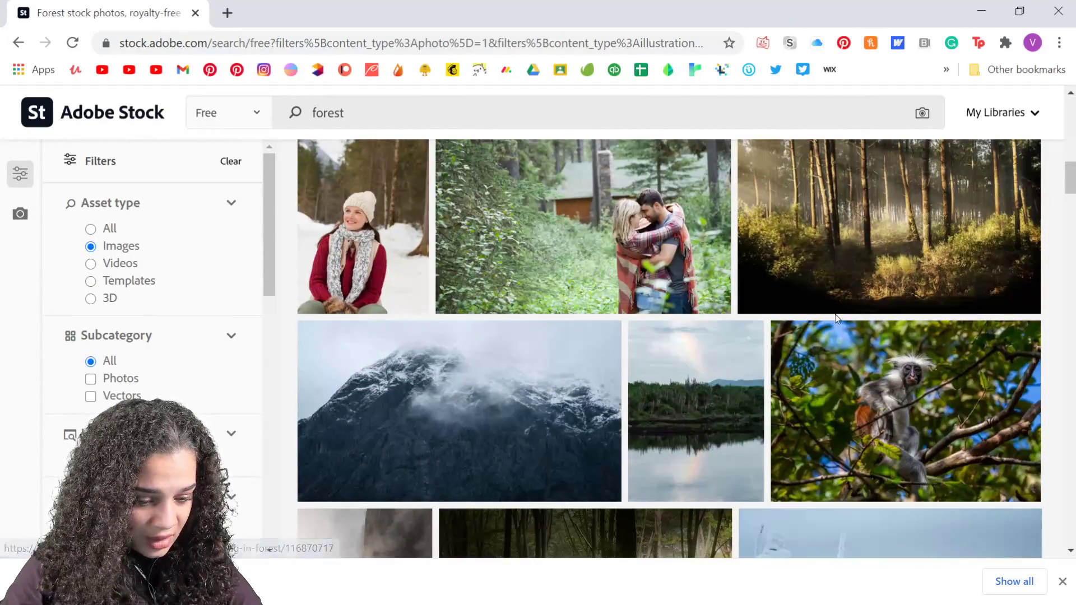
scroll(835, 315, "up", 3)
mouse_move(927, 386)
scroll(874, 392, "down", 3)
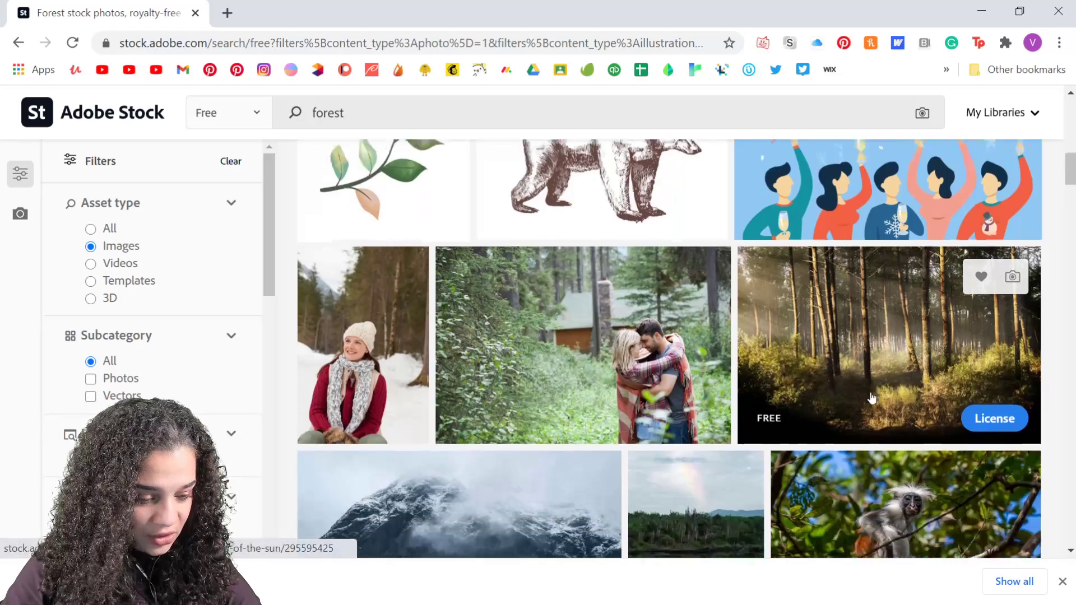
scroll(827, 387, "up", 3)
scroll(863, 369, "down", 1)
scroll(882, 315, "down", 4)
scroll(884, 315, "down", 1)
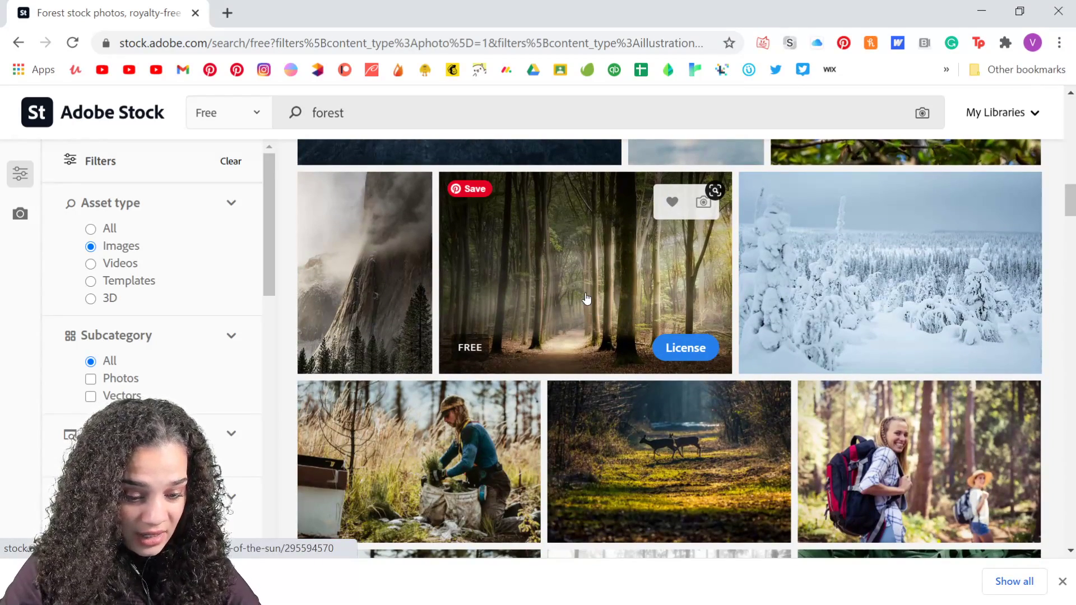
left_click(684, 348)
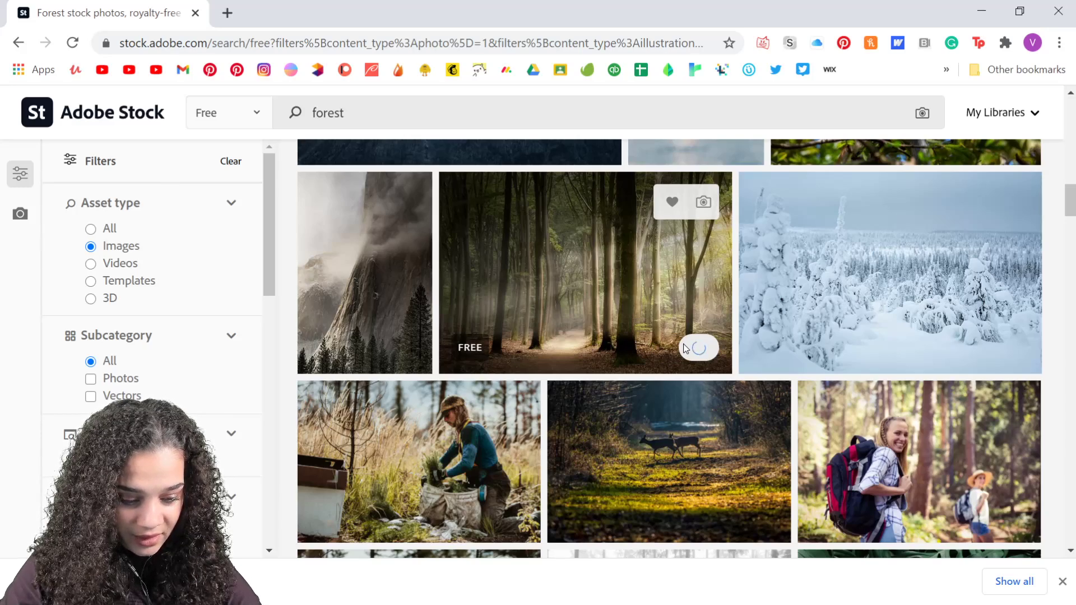
License the free snowcapped mountain peak photo and re-download the misty forest path photo from the forest results.
scroll(594, 278, "up", 4)
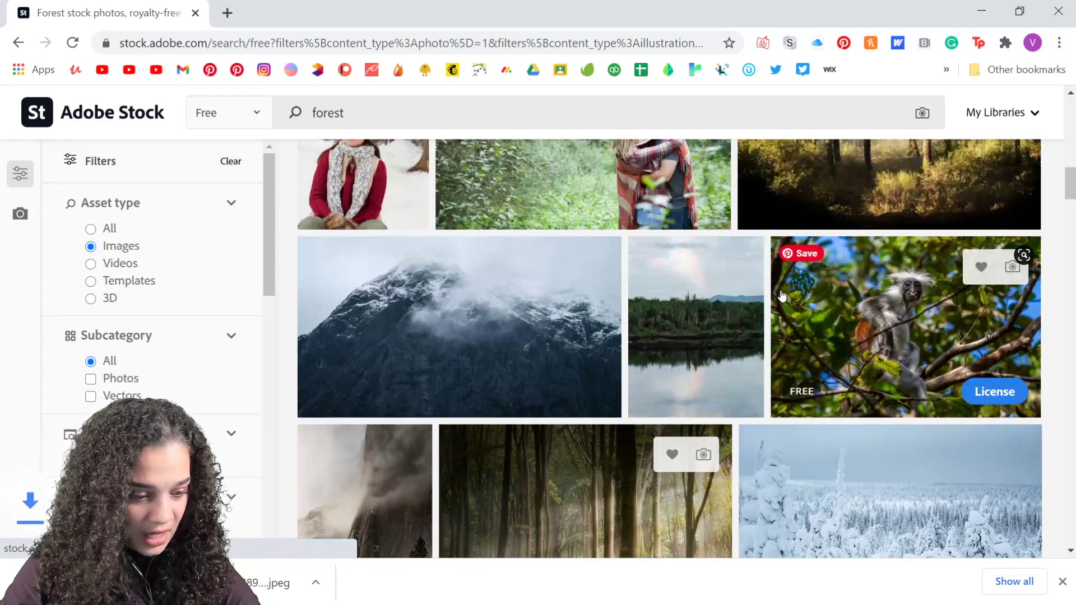
scroll(819, 312, "up", 3)
scroll(583, 288, "down", 5)
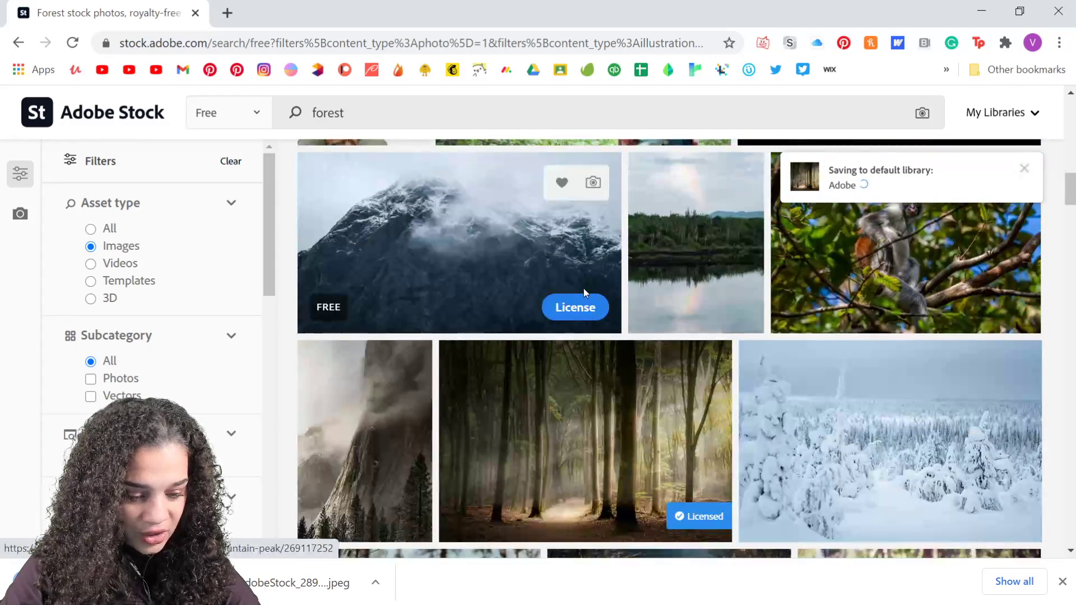
left_click(570, 312)
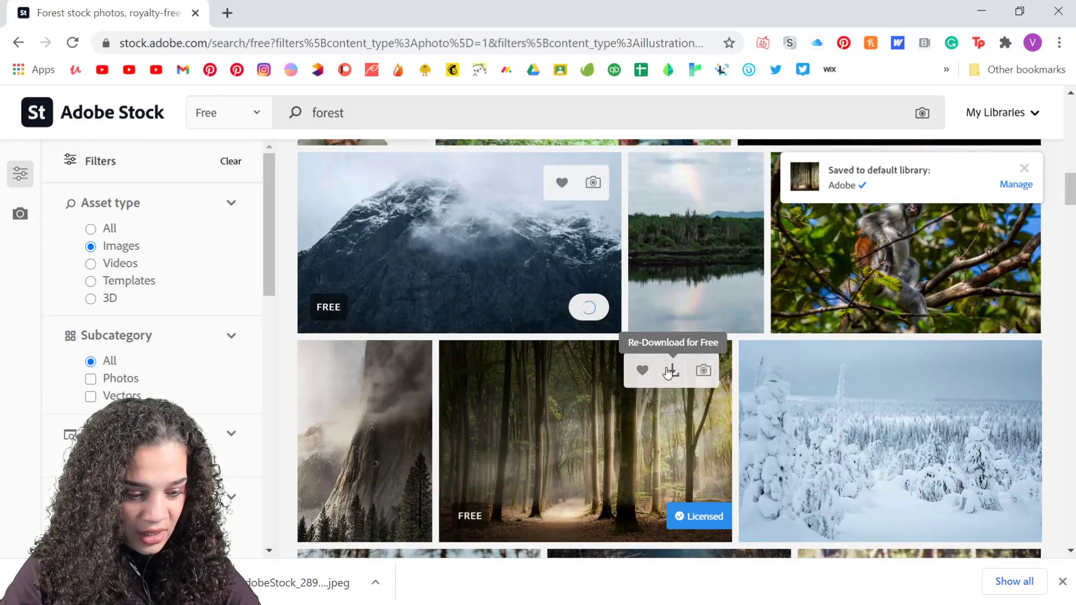
left_click(671, 370)
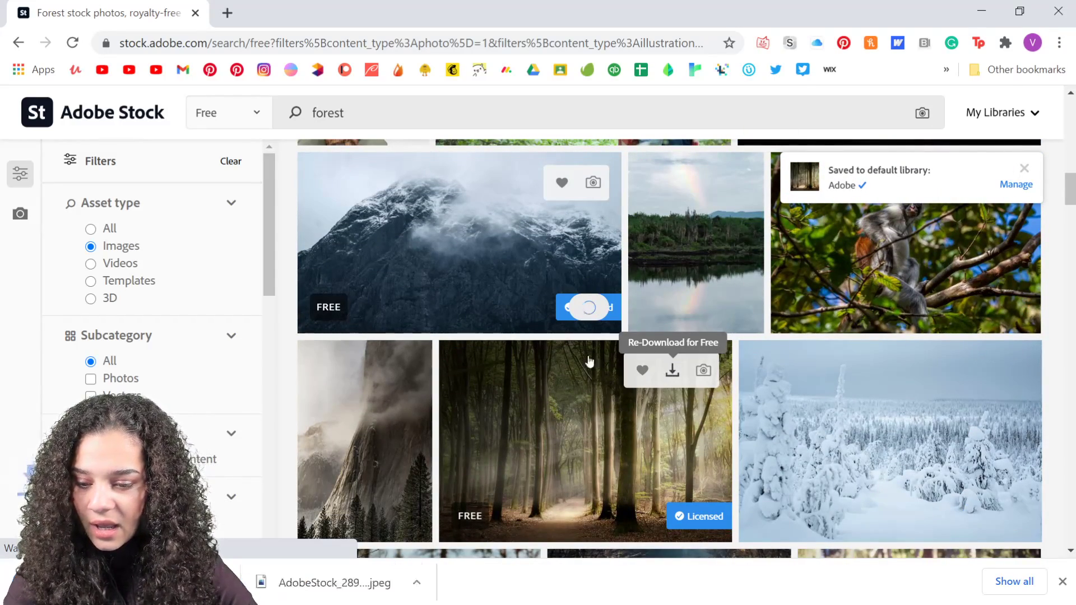
Replace the search term with "city" and run the search among the free images.
scroll(454, 289, "up", 15)
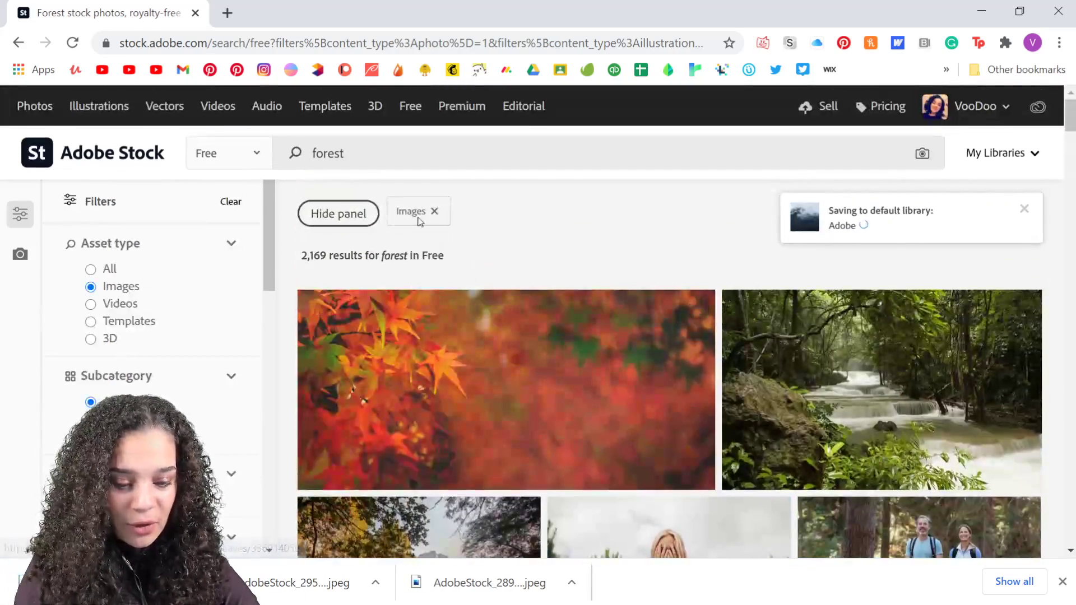
double_click(324, 162)
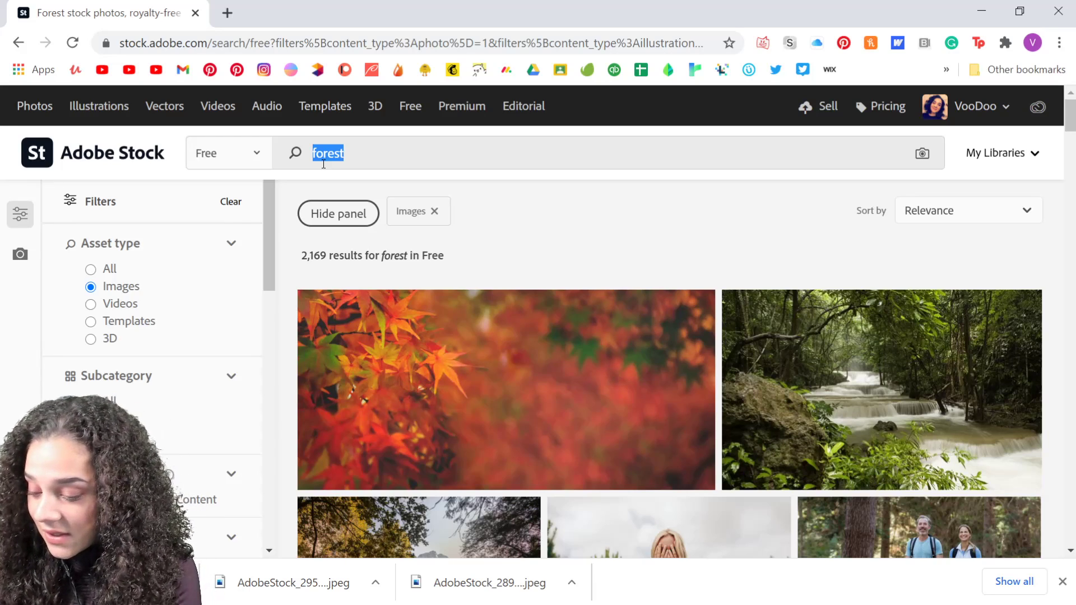
type("city")
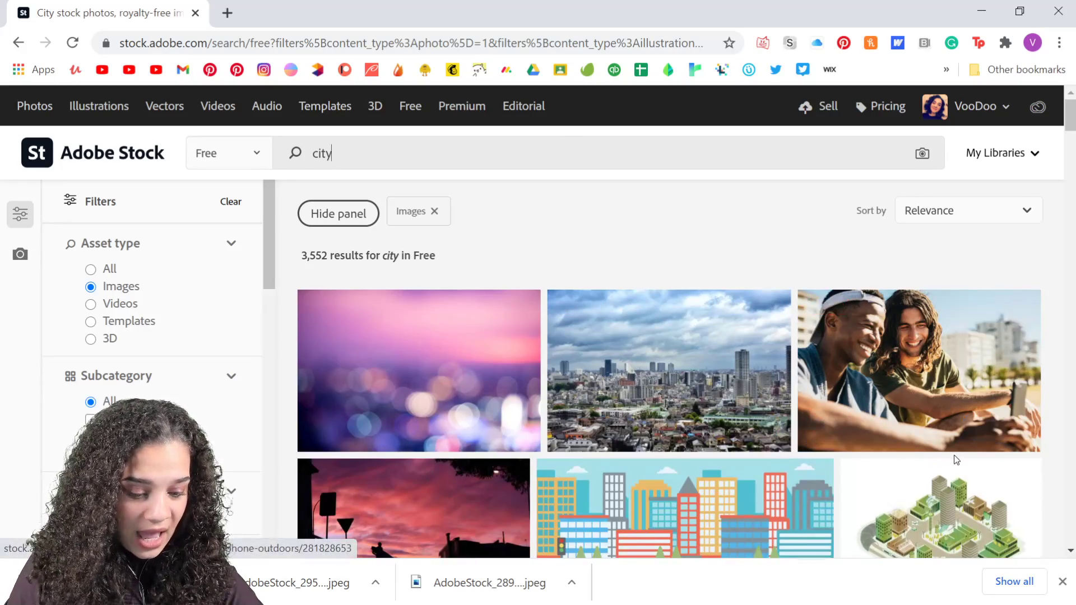
License the free photo of the stone chain bridge over the river from the city results.
scroll(954, 457, "down", 4)
scroll(955, 460, "down", 9)
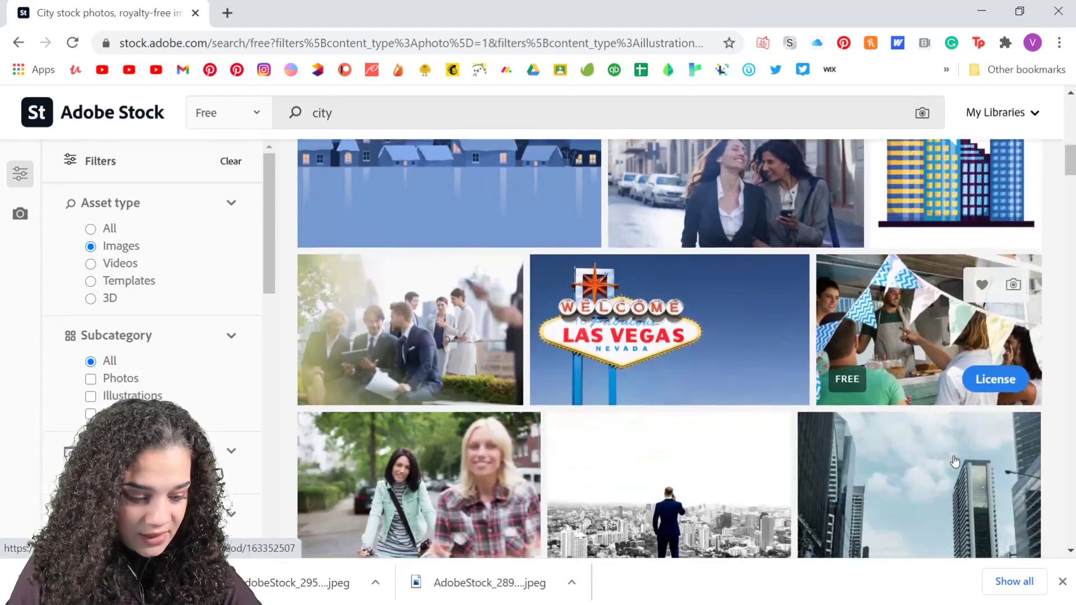
scroll(955, 461, "down", 5)
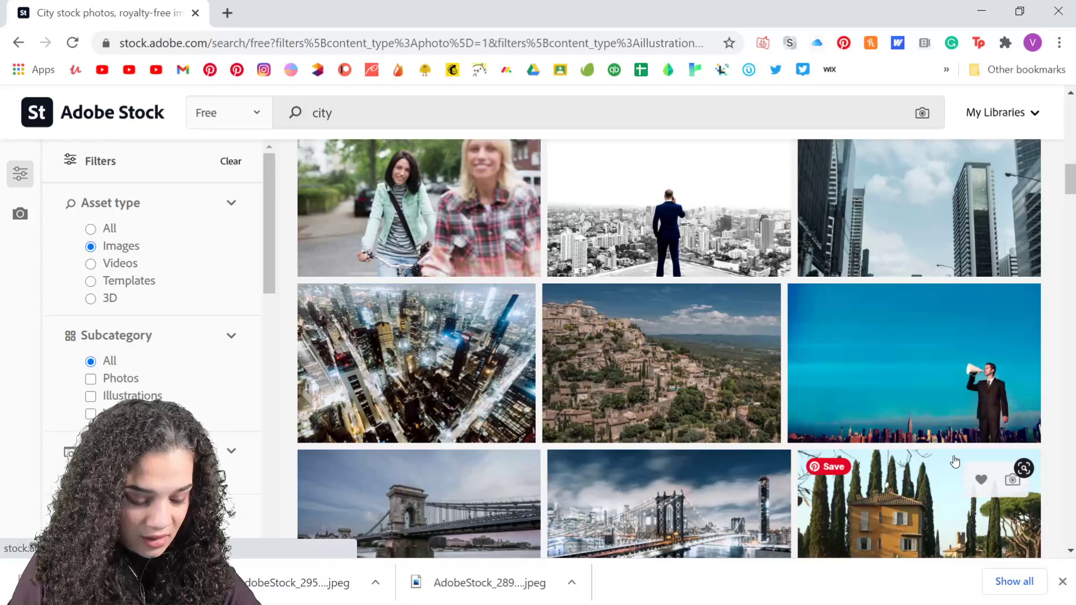
scroll(404, 314, "down", 2)
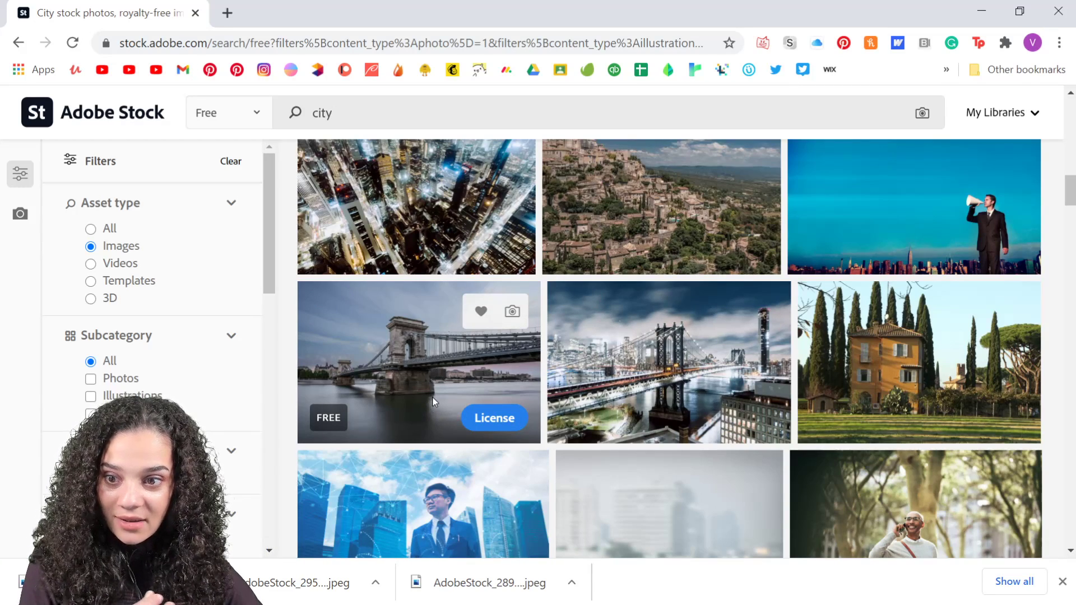
left_click(504, 415)
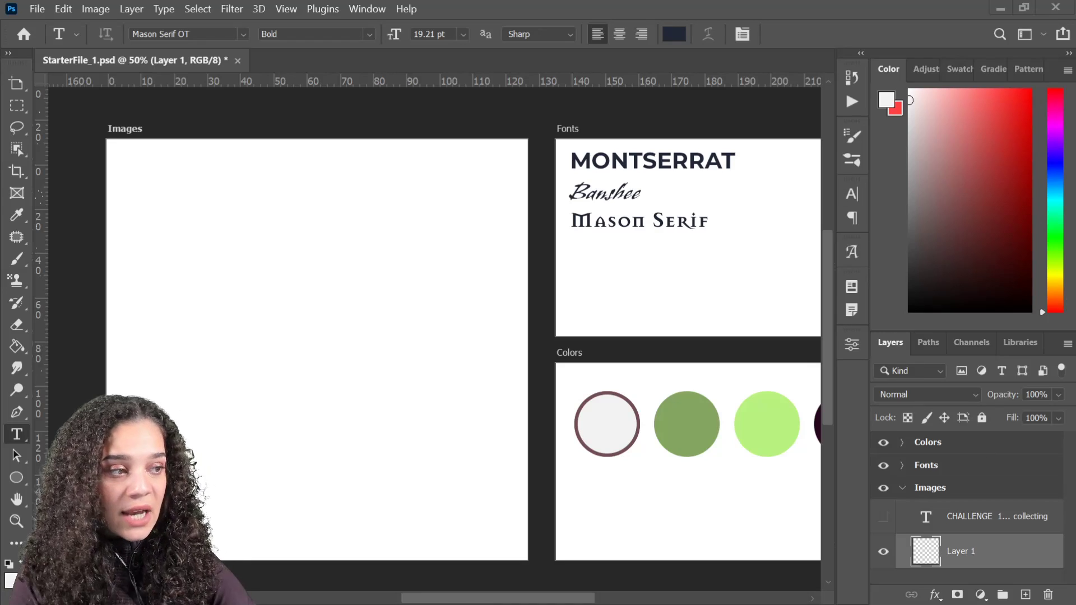
Switch to Photoshop and place the library's book-and-magnifying-glass photo in the Images artboard's upper-left corner, scaled to 13.51%.
left_click(1020, 342)
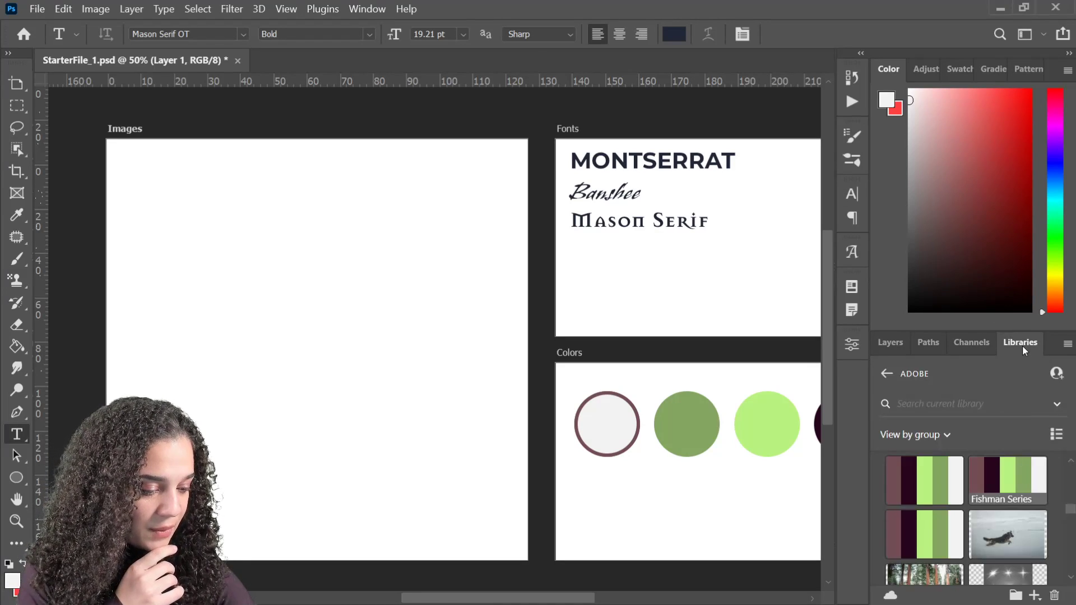
scroll(995, 466, "down", 10)
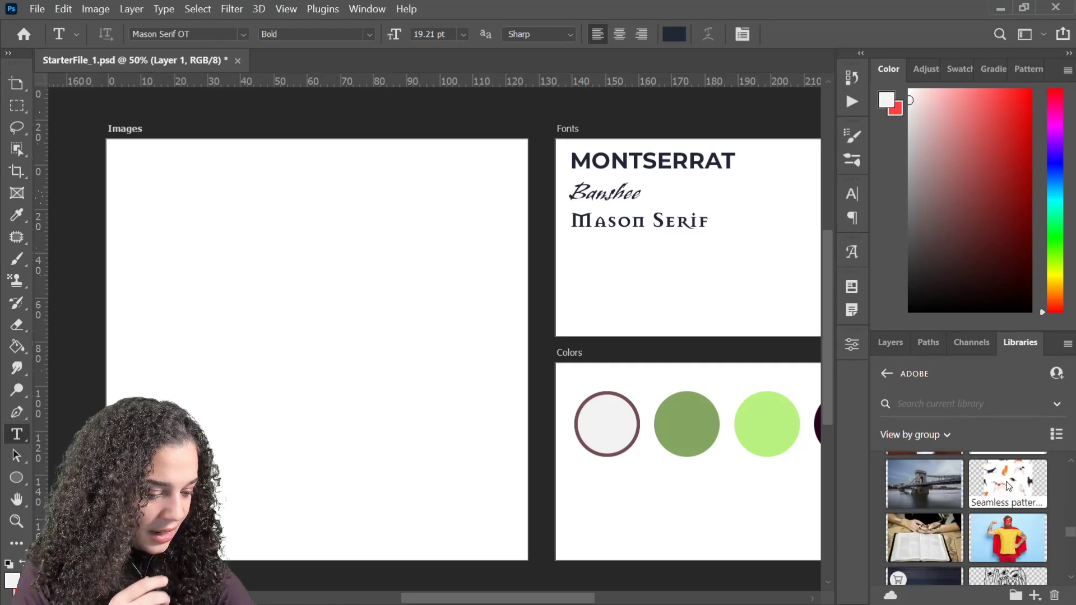
scroll(1003, 482, "up", 5)
scroll(981, 471, "down", 1)
scroll(978, 471, "down", 4)
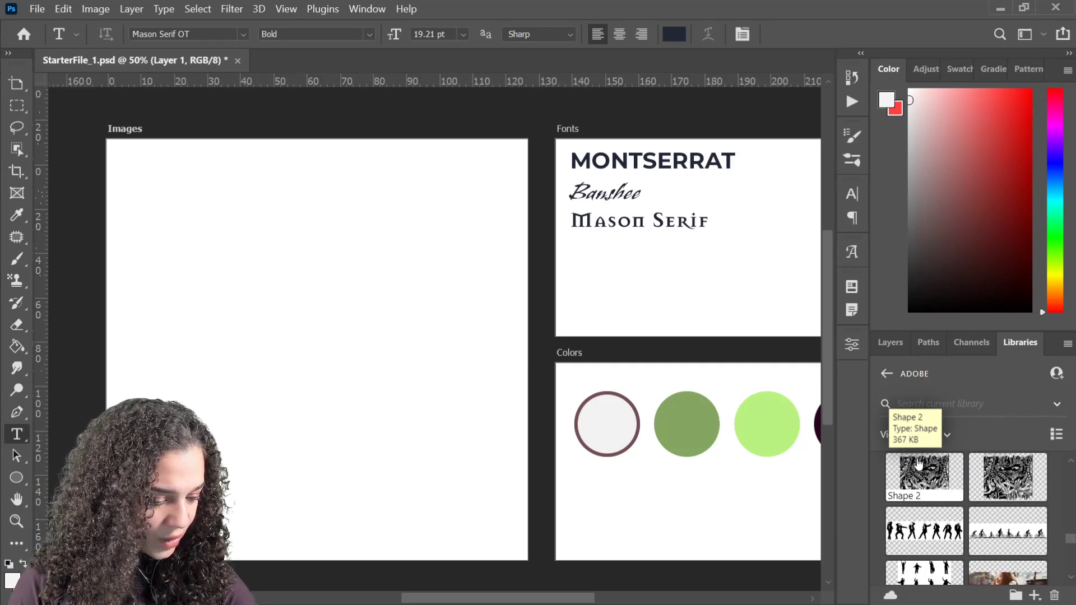
scroll(919, 493, "up", 3)
left_click_drag(941, 541, 329, 283)
left_click_drag(527, 419, 328, 279)
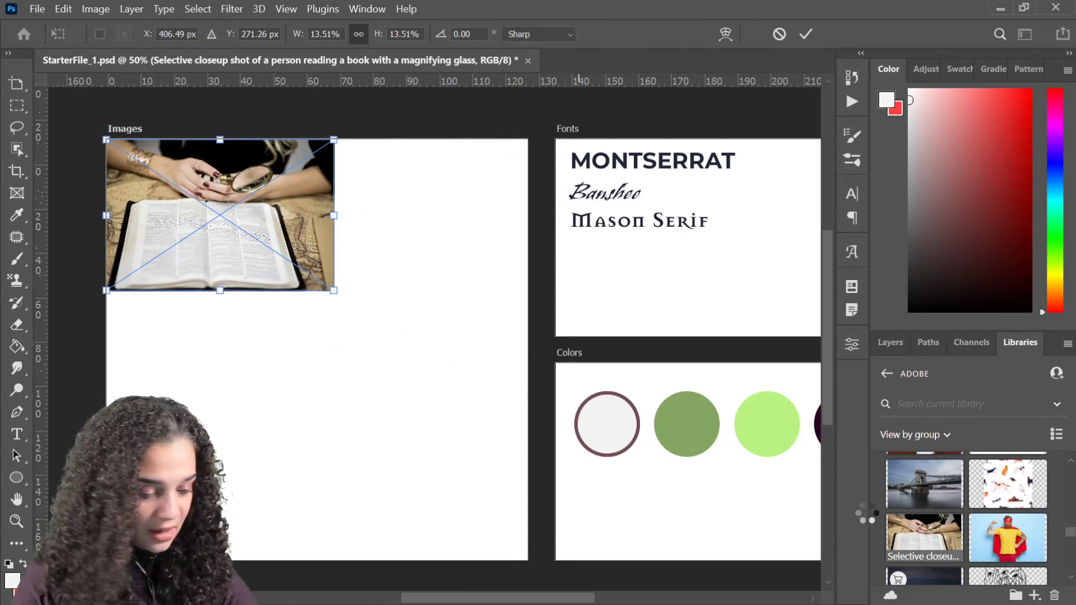
key("Return")
key("t")
Place the library's chain bridge photo just below the book photo, scaled to 11.54% to match its width.
left_click_drag(966, 481, 347, 371)
left_click_drag(528, 572, 366, 427)
left_click_drag(264, 315, 263, 338)
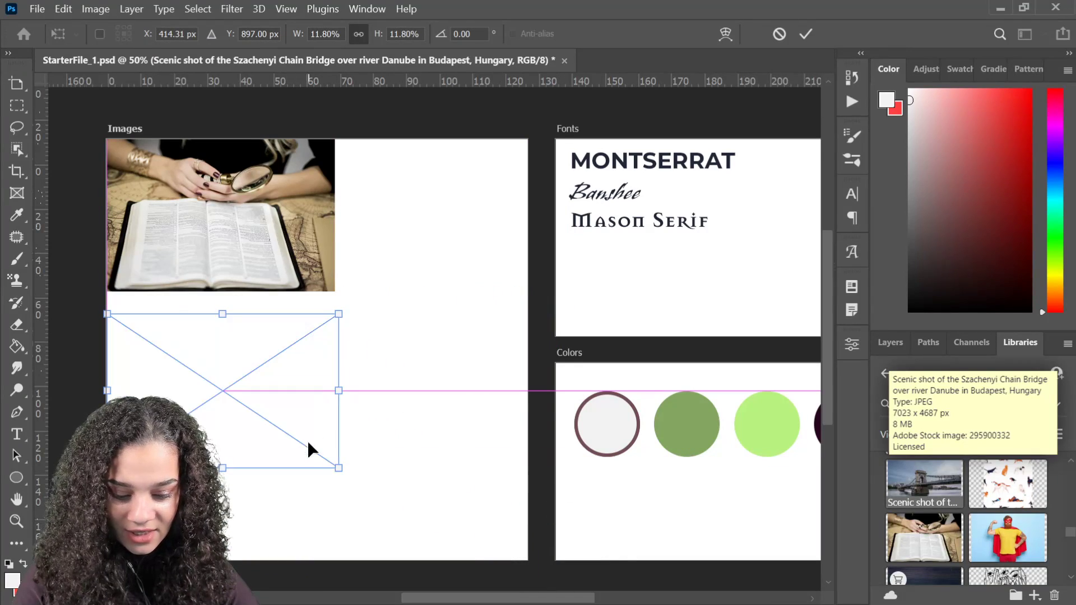
left_click_drag(339, 470, 335, 463)
mouse_move(280, 405)
left_mouse_down()
mouse_move(277, 389)
mouse_move(291, 390)
left_mouse_up()
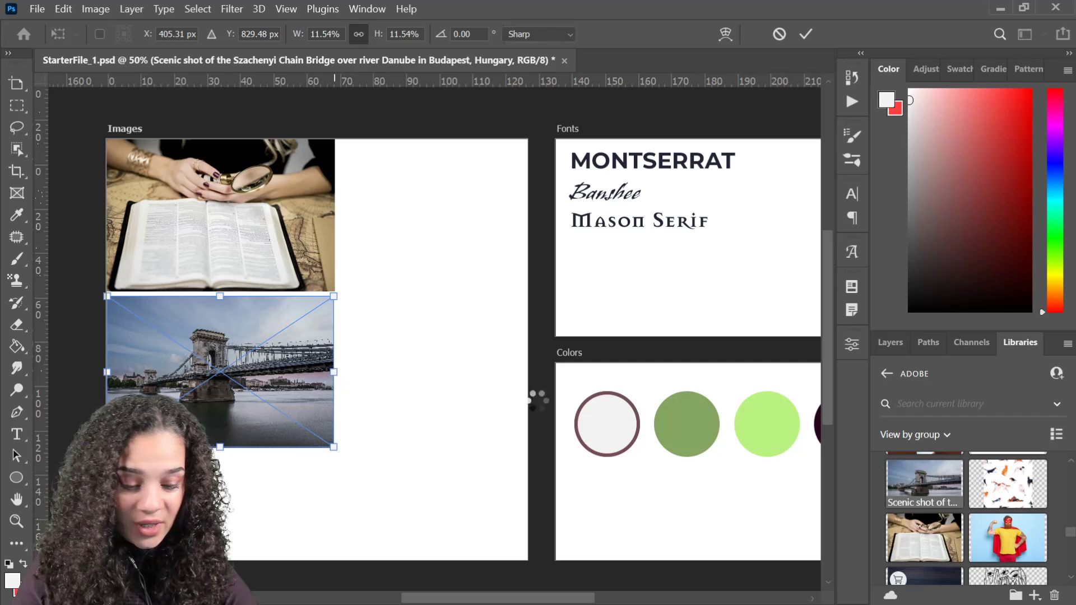
key("Return")
key("t")
Place the library's giant sequoia trees photo in the Images artboard's upper-right corner, scaled to fit beside the book photo.
scroll(973, 547, "up", 3)
scroll(975, 538, "up", 5)
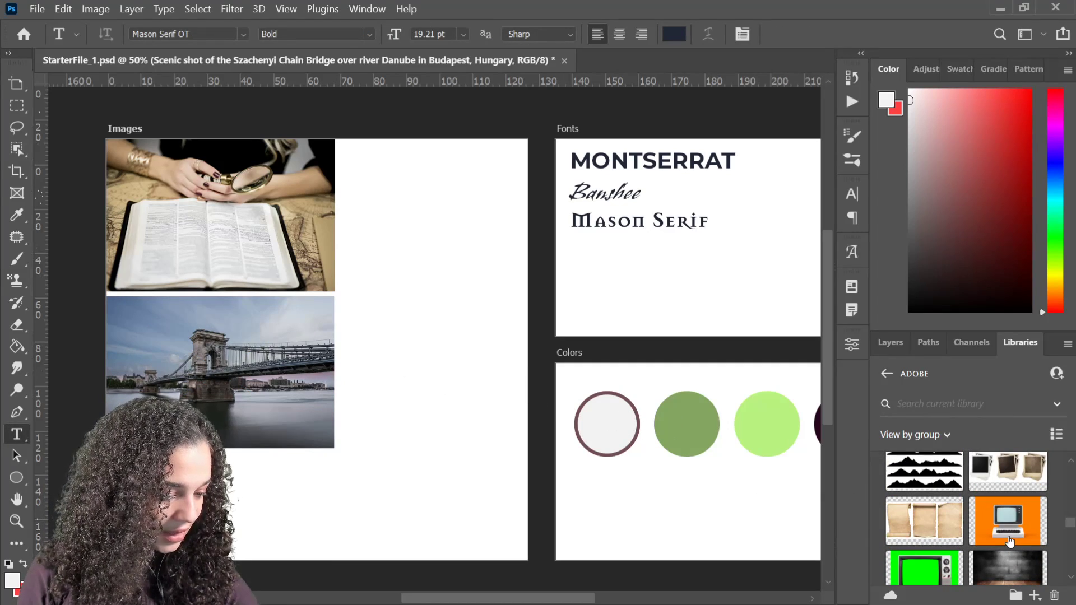
scroll(1010, 541, "up", 5)
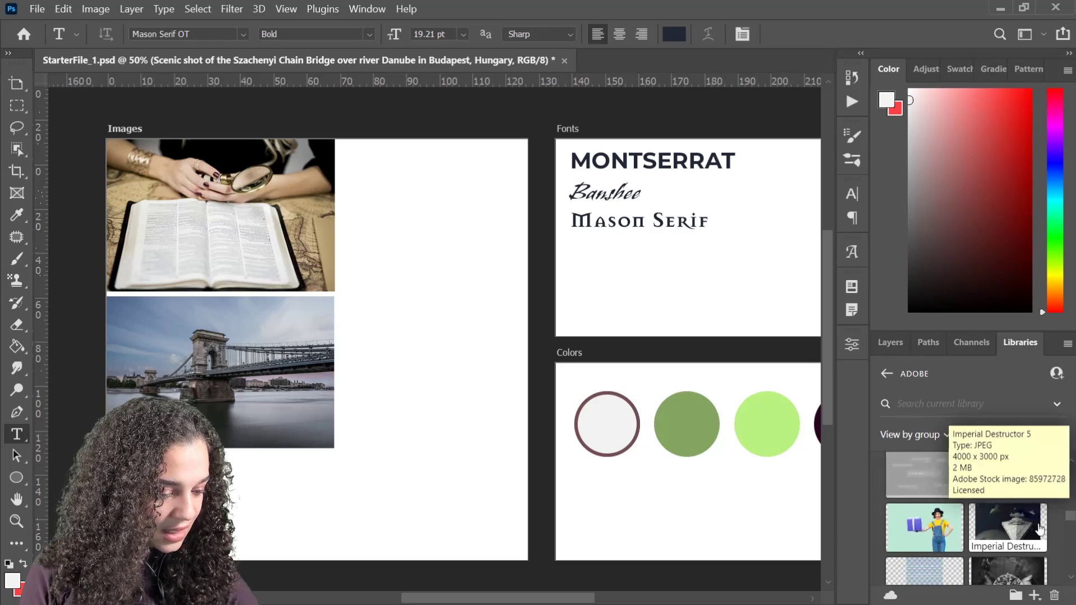
scroll(956, 500, "up", 5)
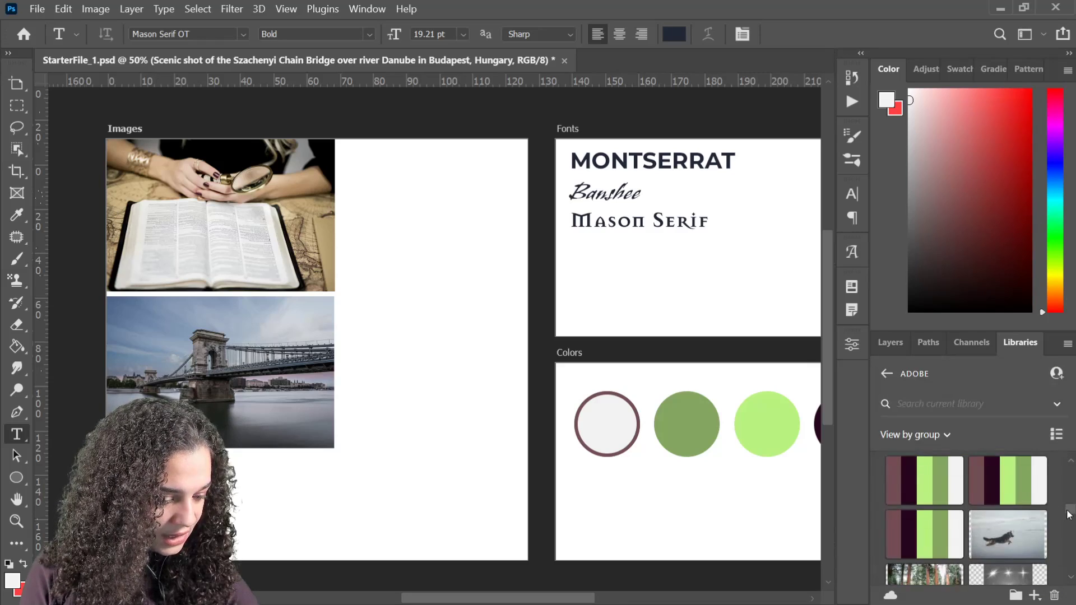
left_click_drag(930, 578, 354, 238)
left_click_drag(102, 368, 402, 312)
key("Return")
key("t")
Place the library's snowcapped mountain peak photo directly below the sequoia photo, scaled to 13.72% against the artboard's right edge.
scroll(1005, 538, "down", 8)
scroll(1006, 539, "down", 10)
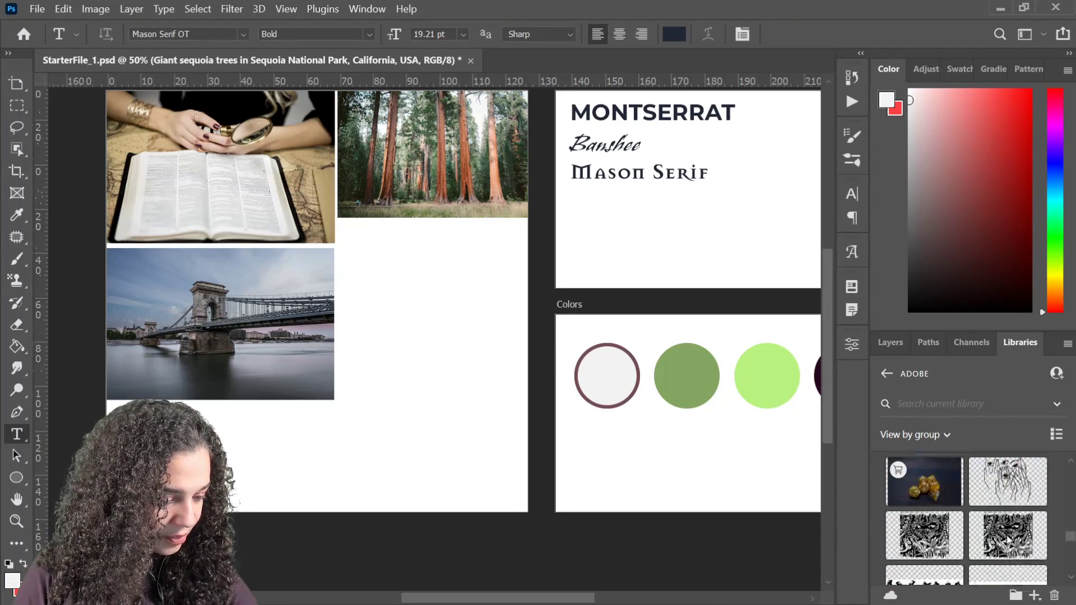
scroll(1007, 539, "down", 10)
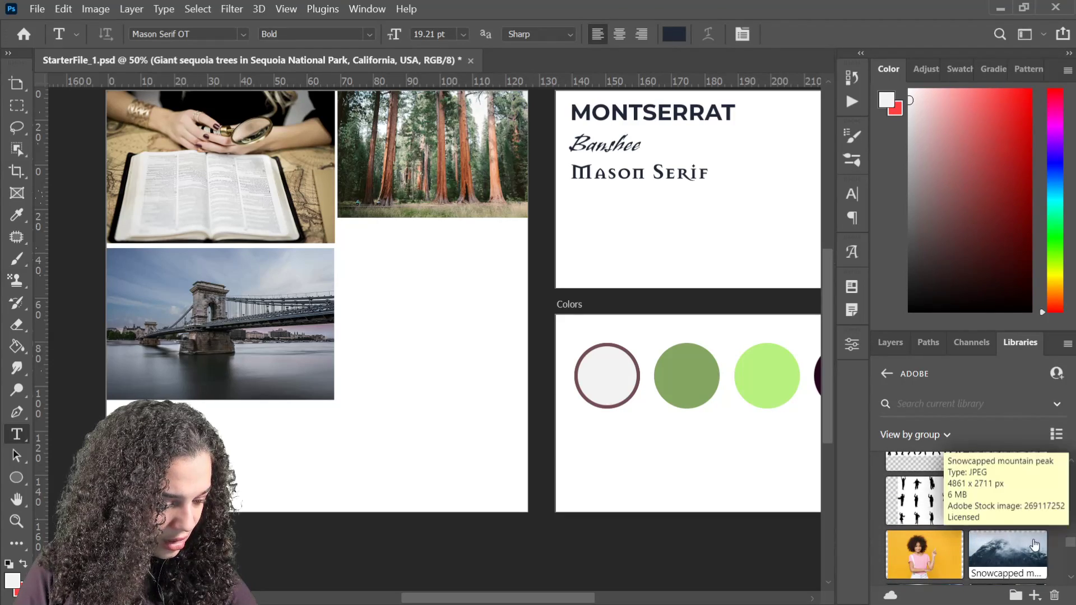
scroll(1043, 547, "down", 2)
left_click_drag(1008, 474, 344, 383)
left_click_drag(555, 265, 387, 324)
left_click_drag(237, 438, 361, 314)
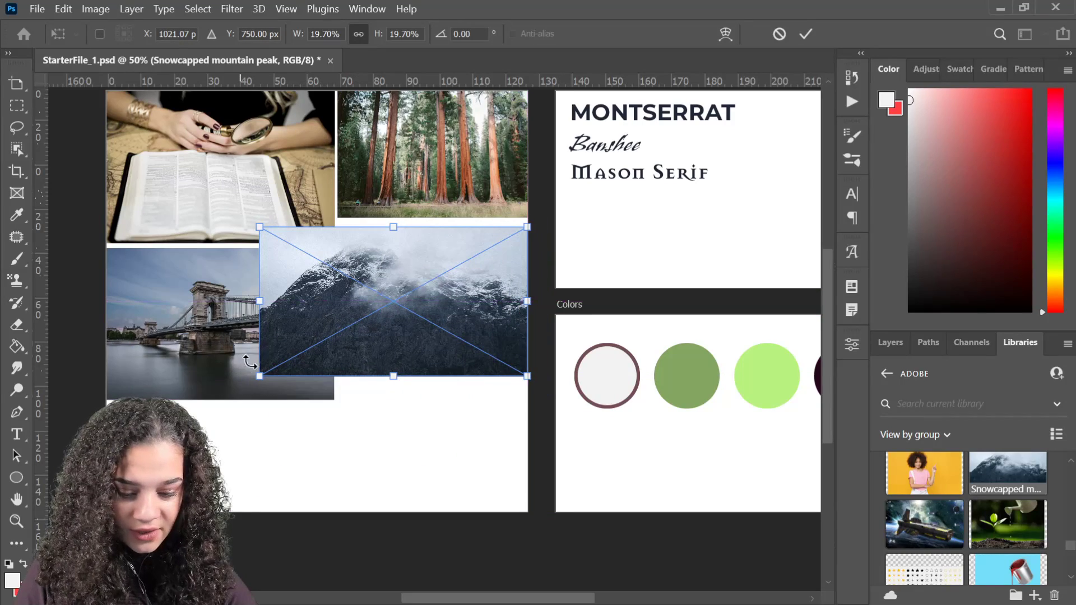
left_click_drag(259, 376, 355, 340)
left_click_drag(456, 322, 455, 314)
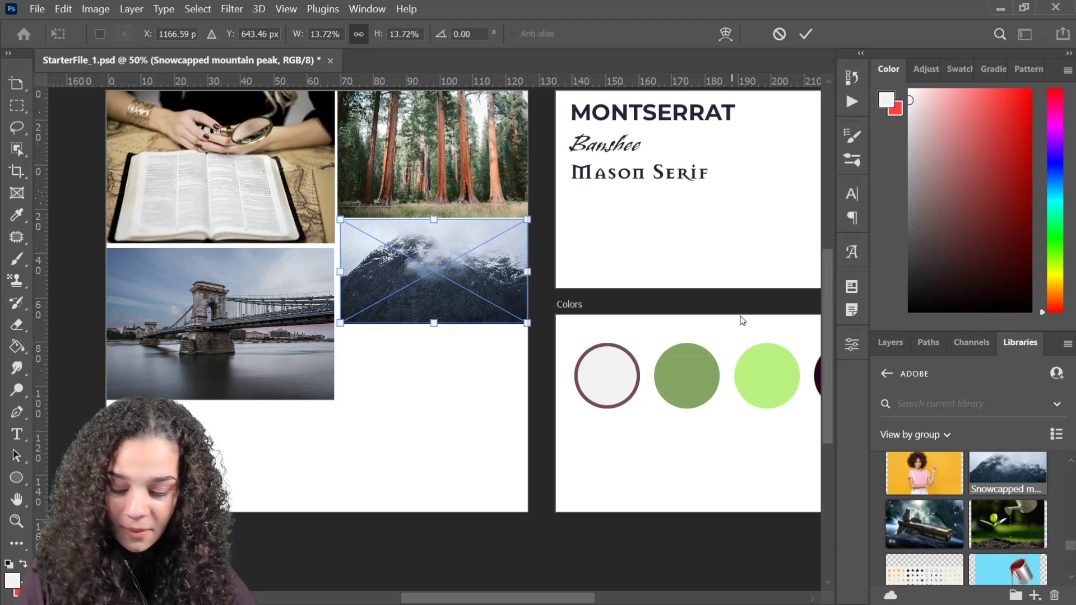
Align the mountain photo's left edge with the sequoia photo, enlarge it to 14.11%, and show the layer list with all artboards in view.
key("Left")
key("Left")
key("Left")
key("Left")
key("Left")
key("Left")
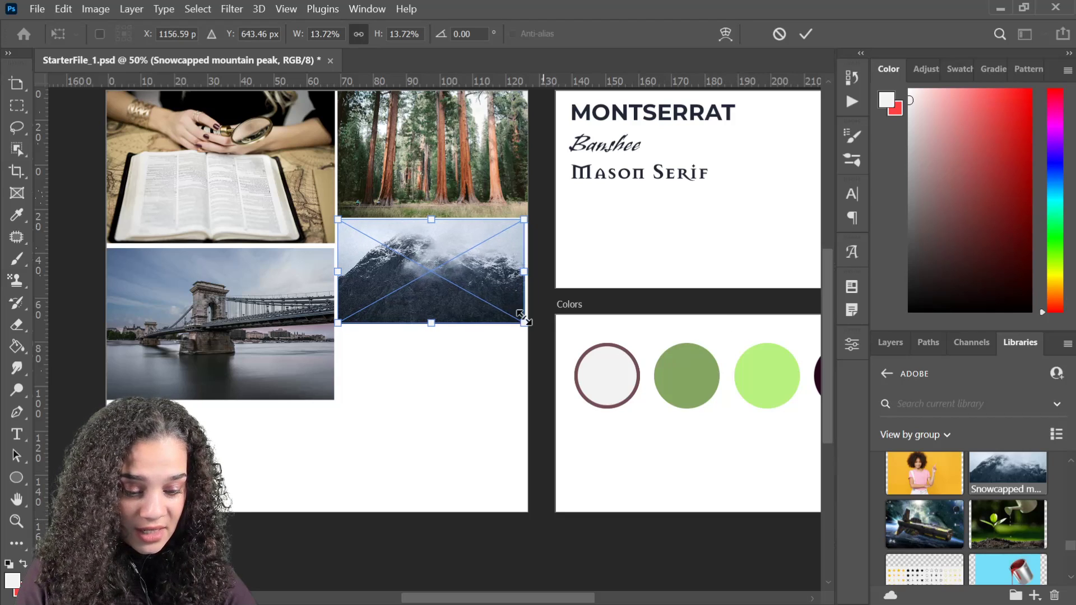
left_click_drag(524, 323, 526, 326)
key("Return")
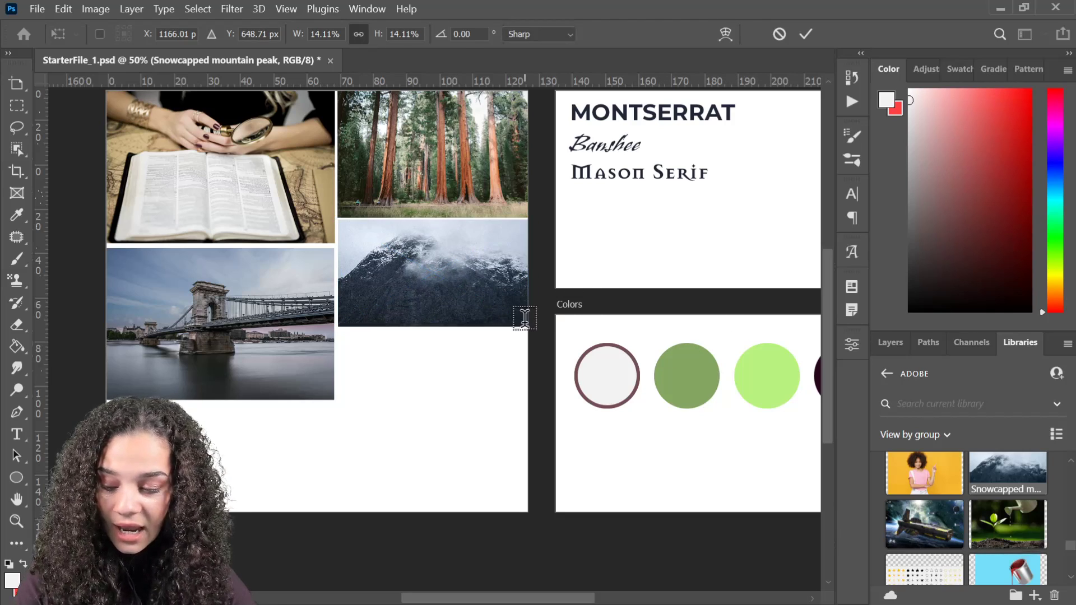
key("t")
left_click(890, 342)
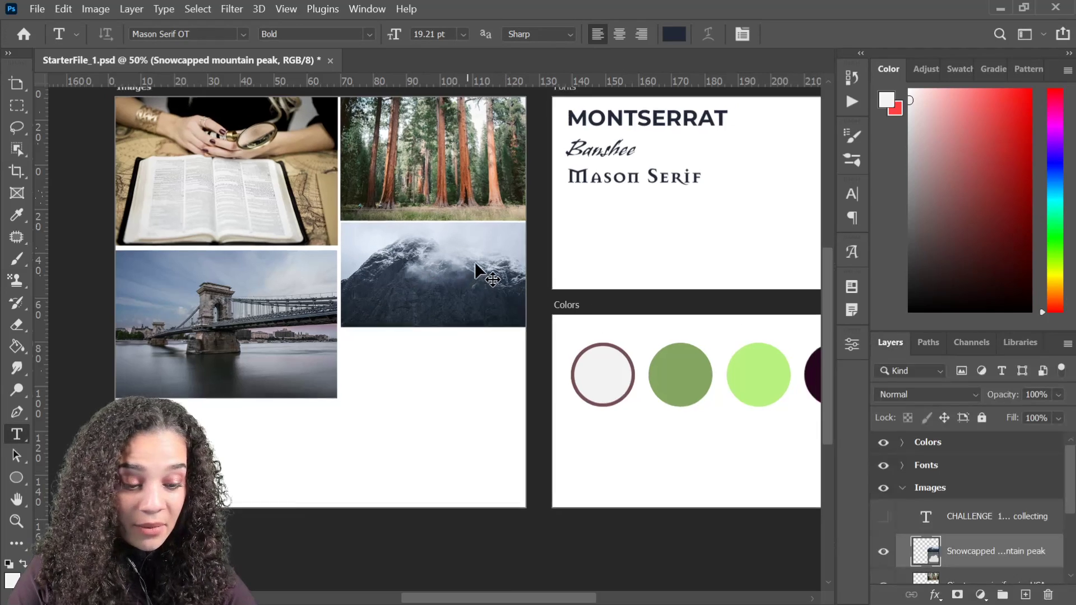
key("ctrl+minus")
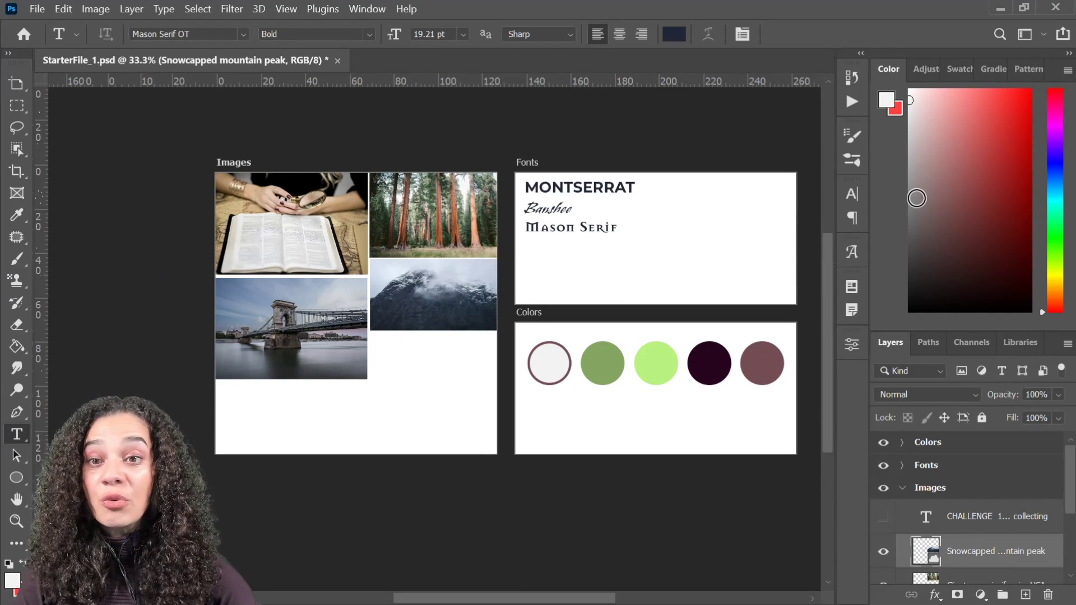